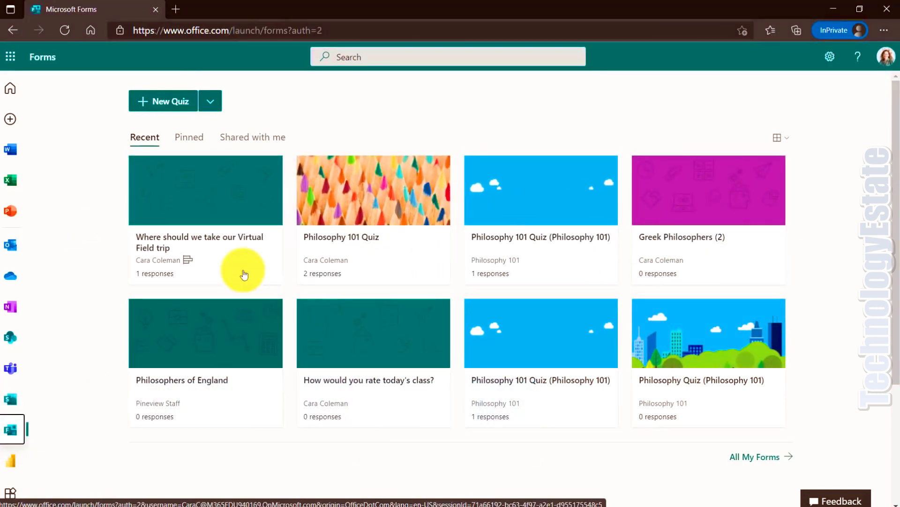
Check the alternative to a new quiz, and look through the pinned, shared and recent forms
click(211, 104)
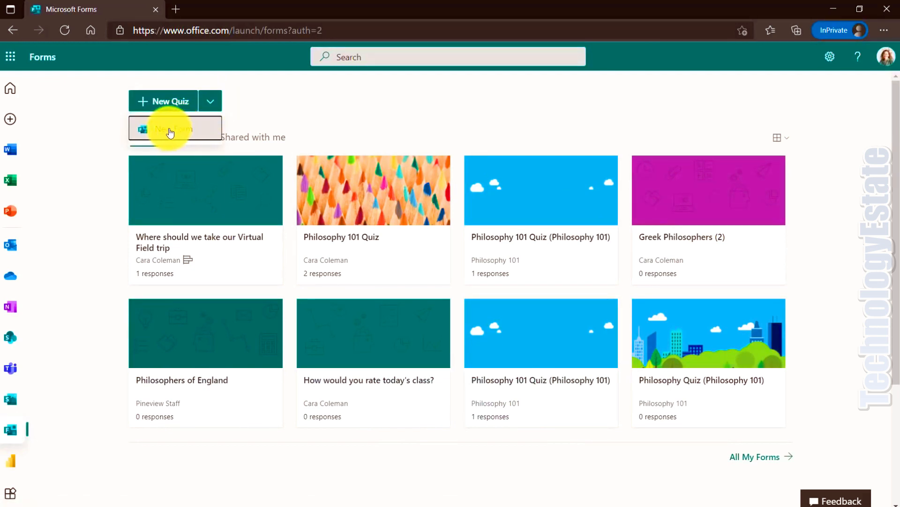
click(322, 92)
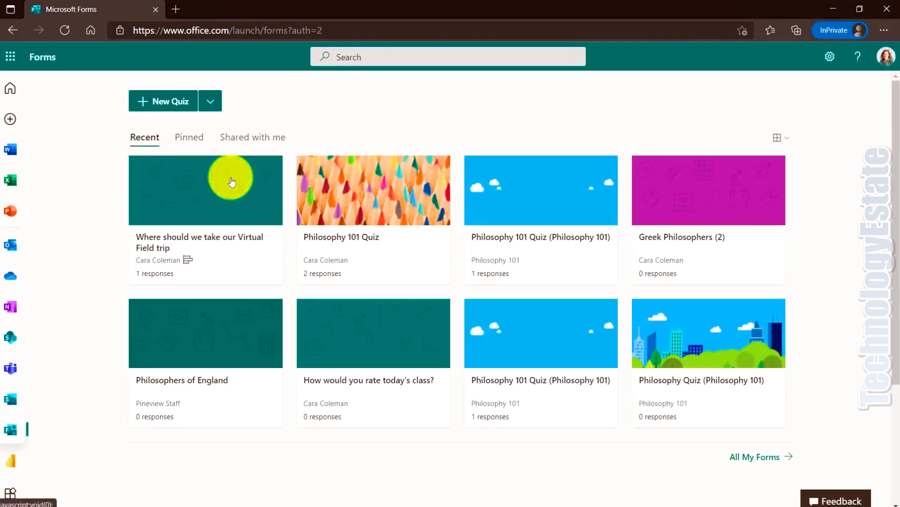
click(191, 141)
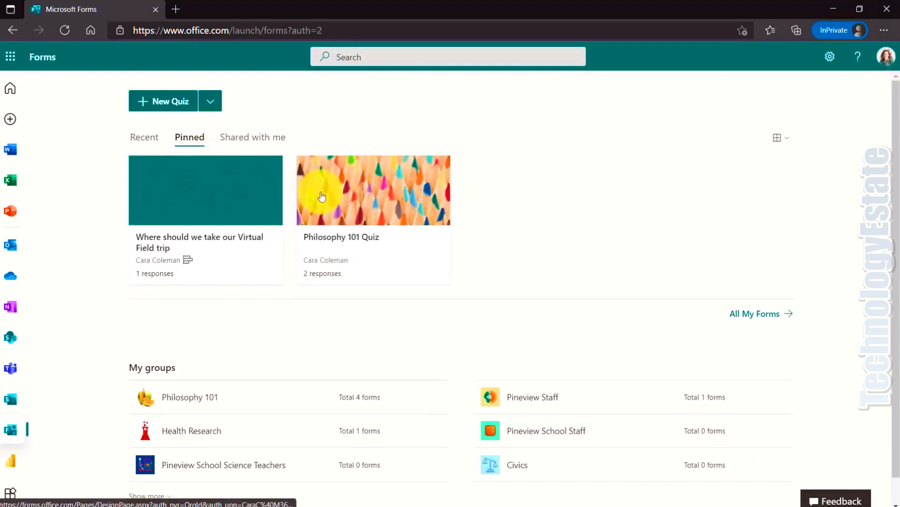
click(244, 141)
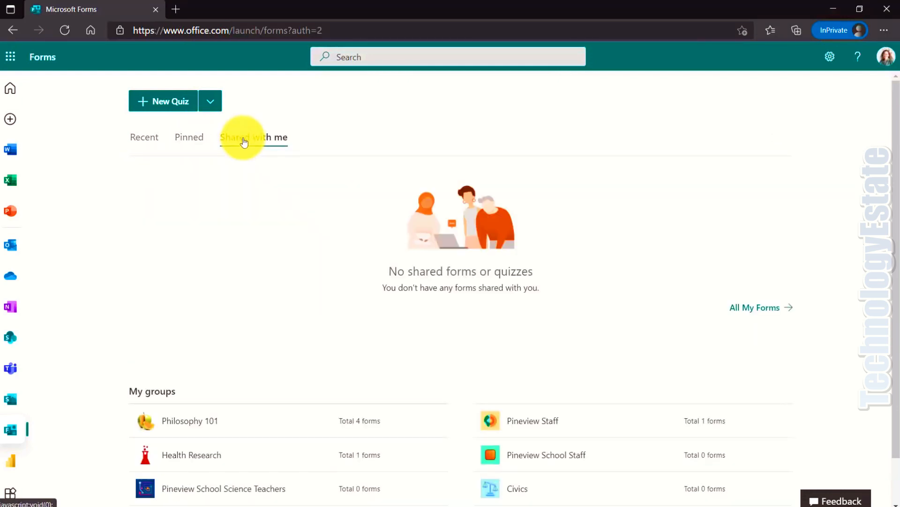
click(145, 139)
Expand My groups and examine the groups and how many forms each one holds
scroll(275, 378, down, 2)
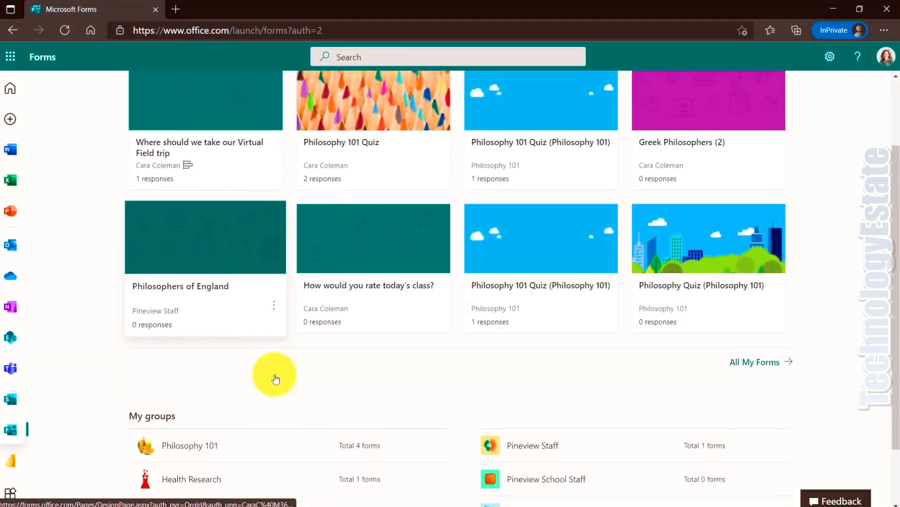
scroll(276, 378, down, 2)
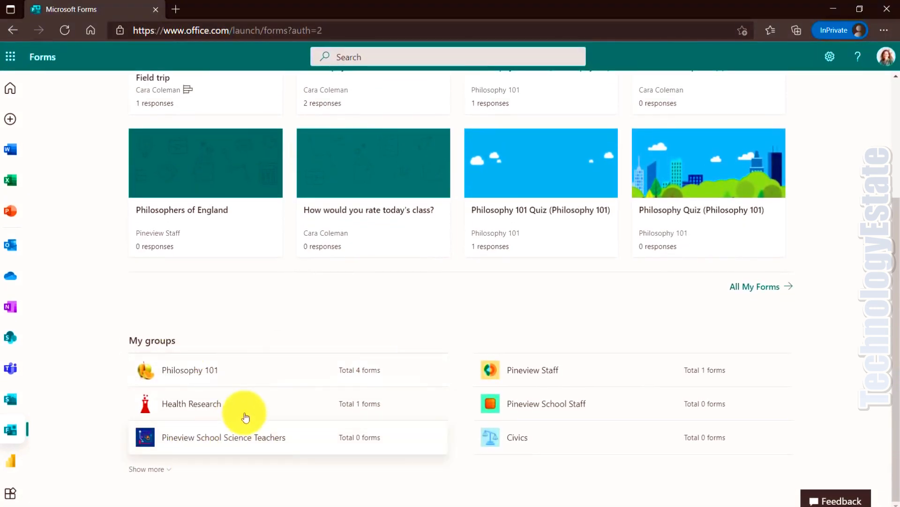
click(147, 469)
scroll(234, 431, down, 2)
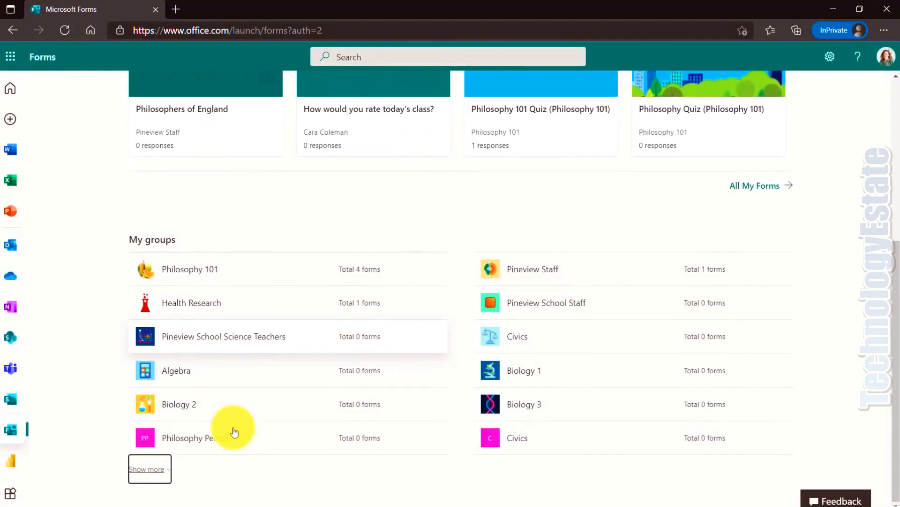
scroll(233, 429, up, 3)
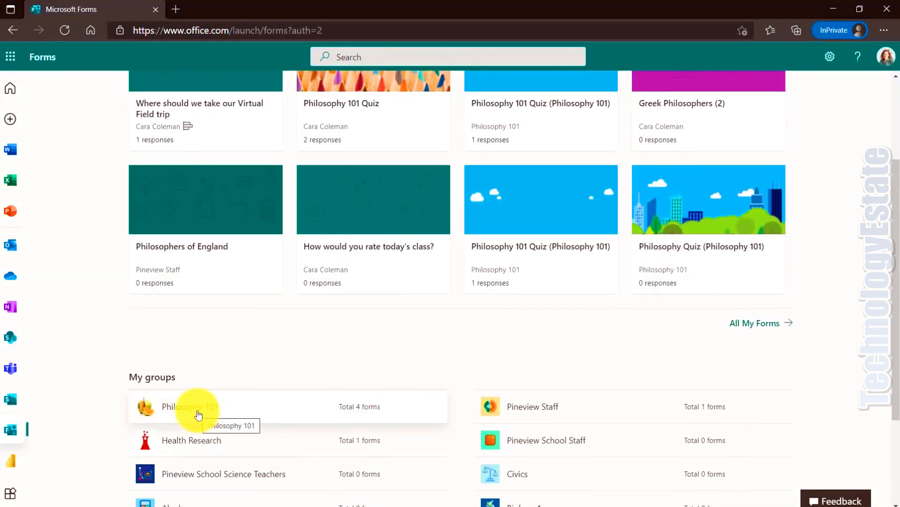
scroll(673, 392, up, 3)
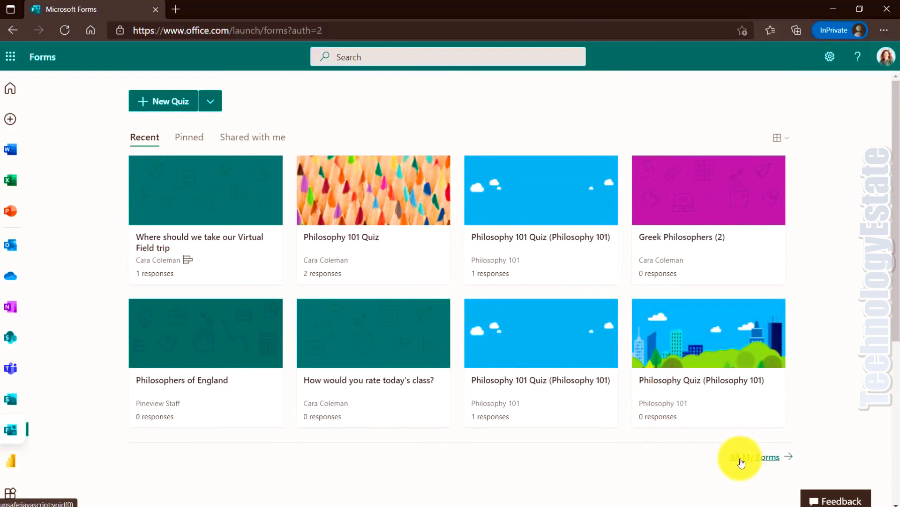
Open the full list of own forms and view the deleted forms
click(752, 461)
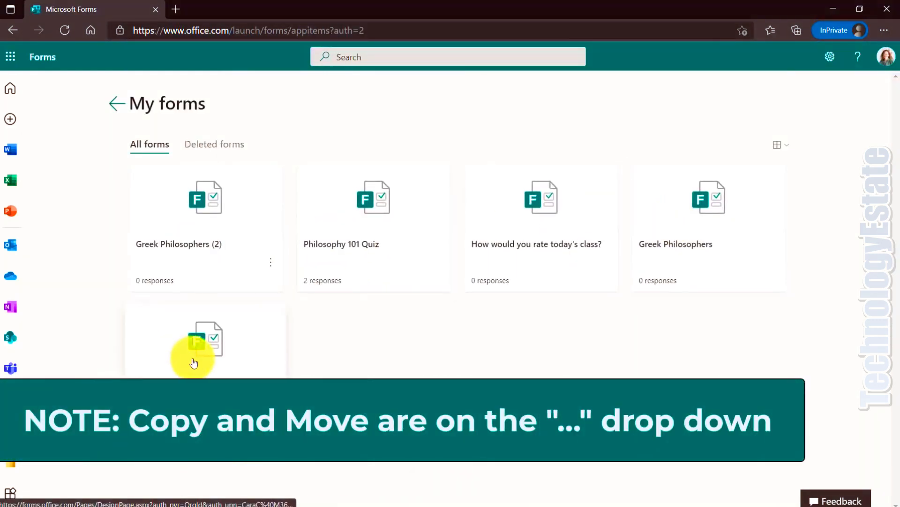
click(216, 146)
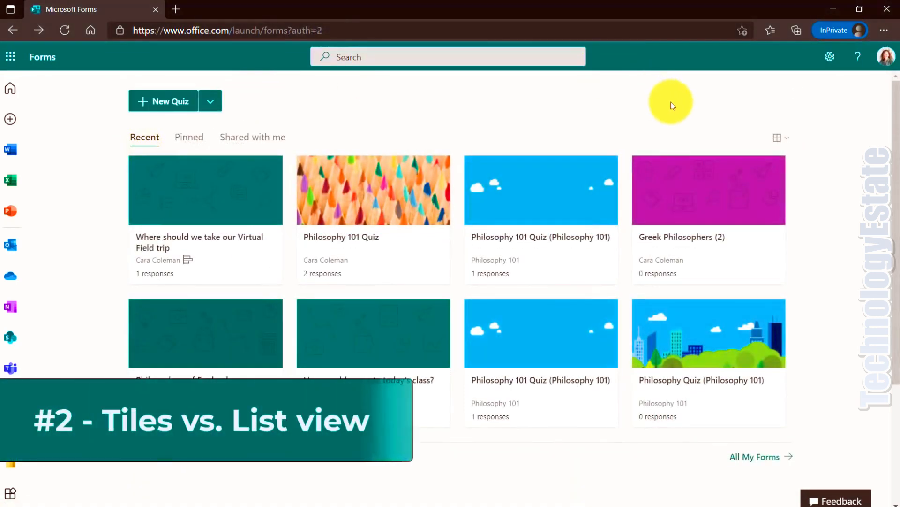
Show the recent forms in list view, and switch them back to tiles
click(786, 140)
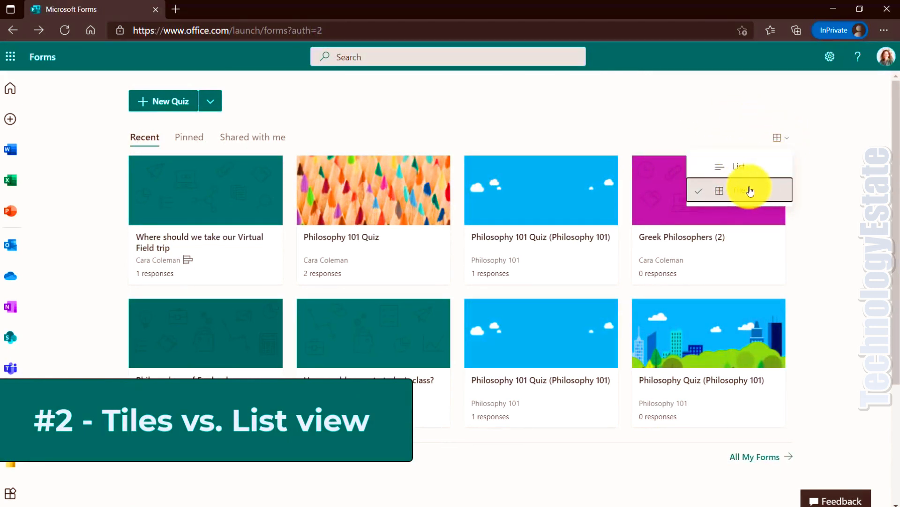
click(742, 168)
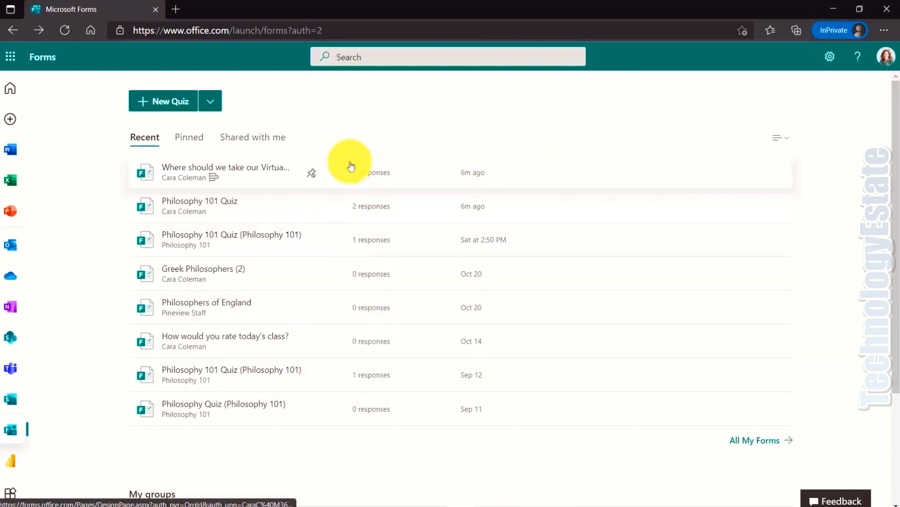
click(790, 139)
click(745, 193)
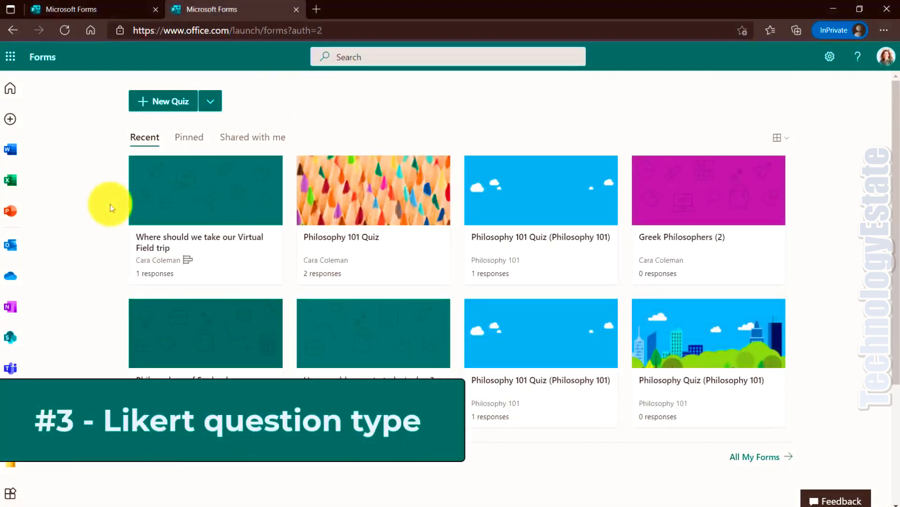
Create a new form, titled as the trainer's "Training Session" with the trainer's first name in front
click(212, 100)
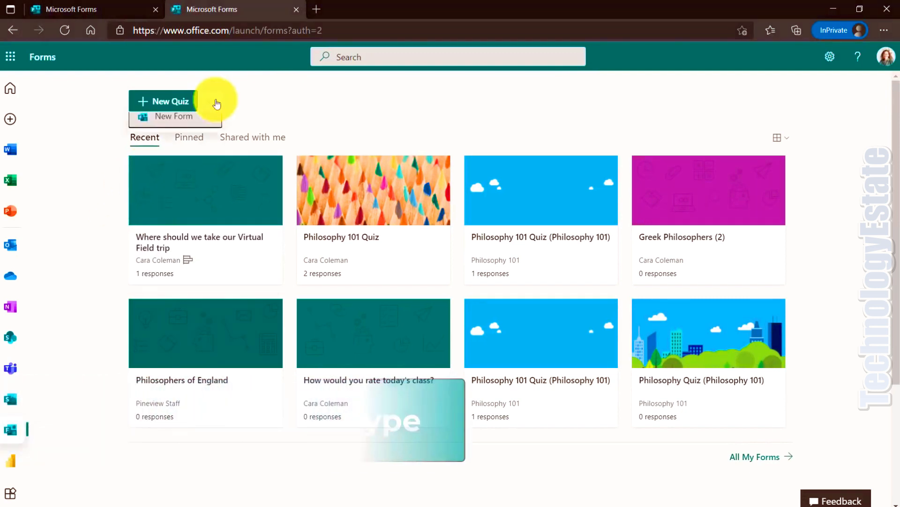
click(175, 132)
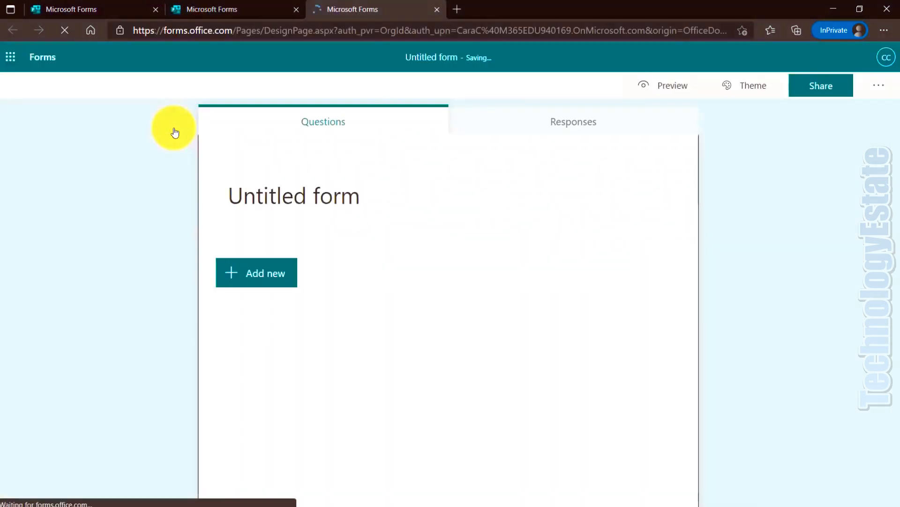
click(316, 197)
text(Mike's Training Session)
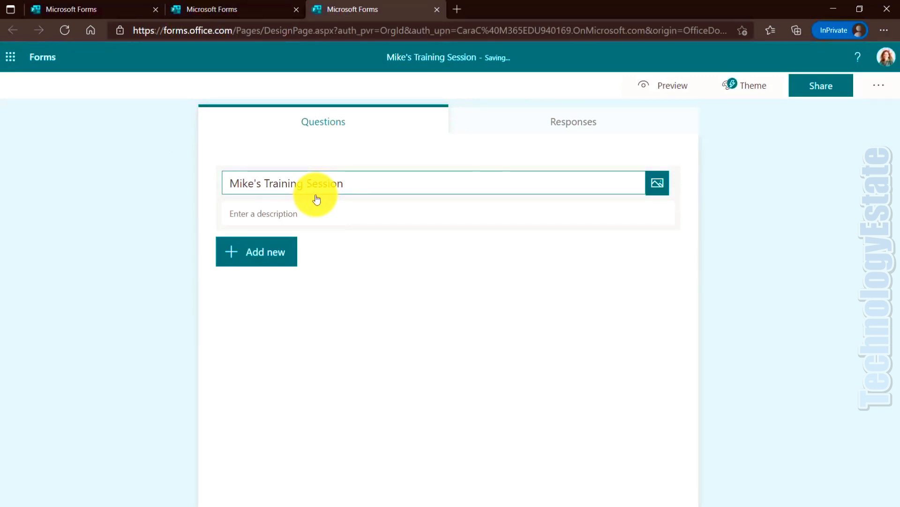
Add a Likert question asking how respondents would rate the trainer's training today, naming the trainer
click(245, 256)
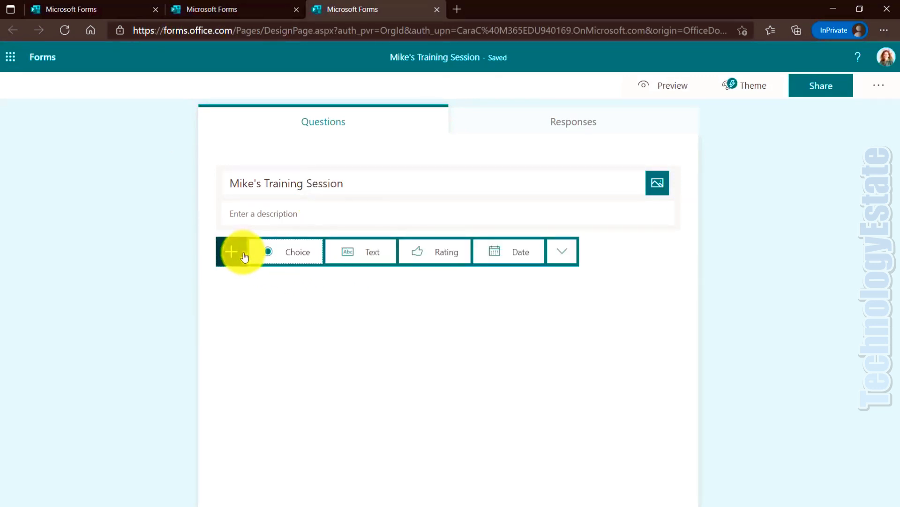
click(565, 255)
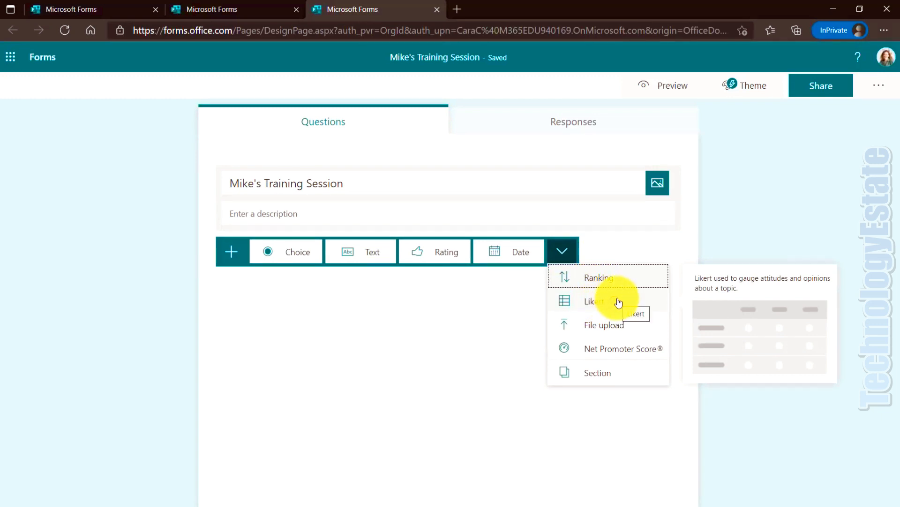
click(590, 306)
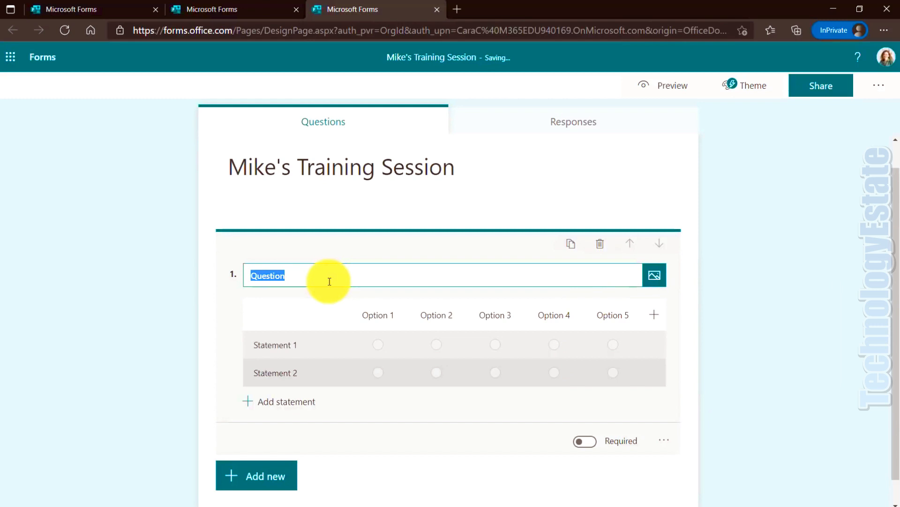
text(H)
text(ow would you rate Mike's training today?)
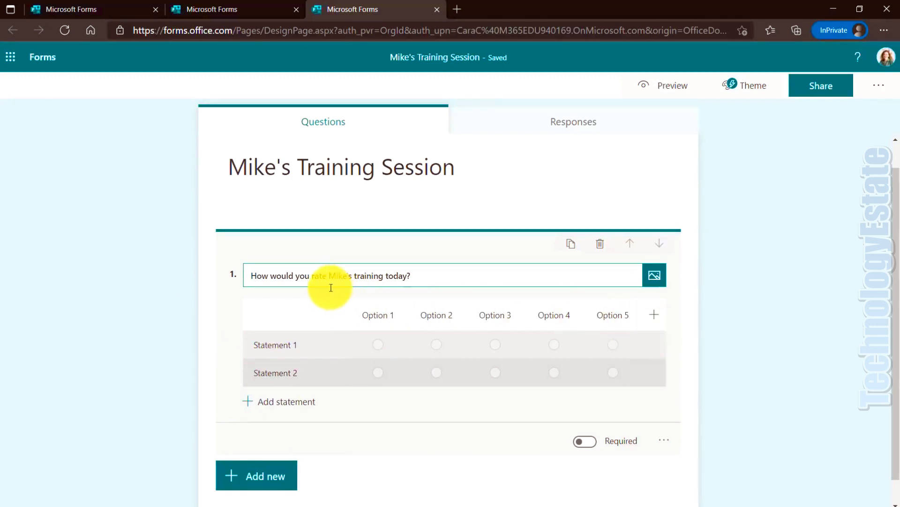
Fill in statements on usefulness, entertainment and hunger needs, with options Completely disagree, Somewhat disagree, Neutral, Somewhat agree and Completely agree
click(300, 345)
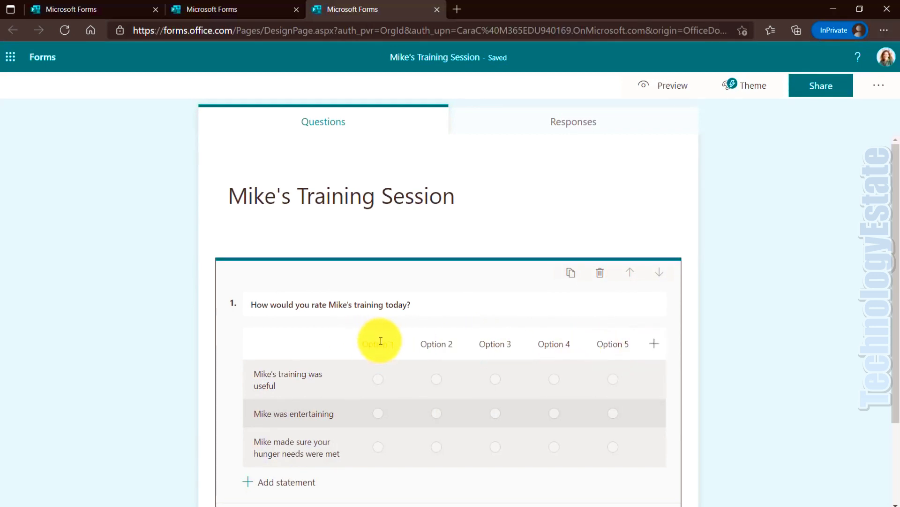
click(380, 342)
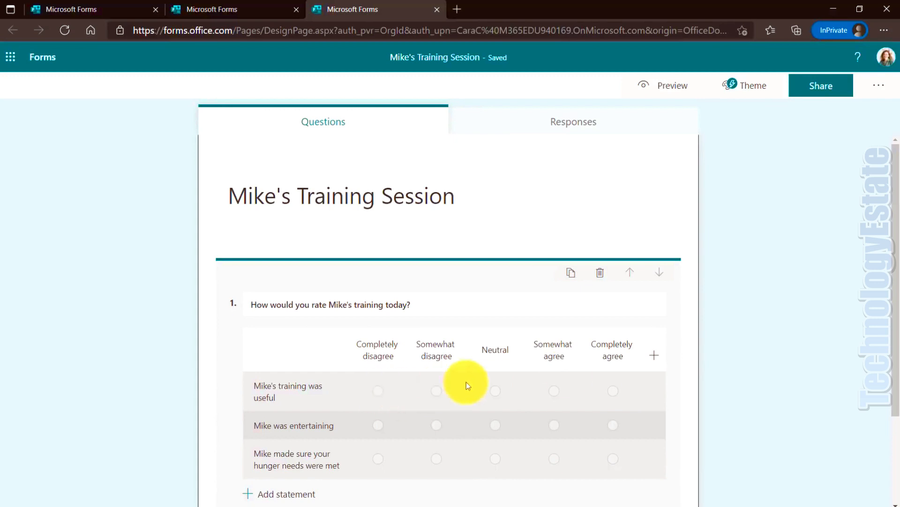
Add a sixth option to the Likert question and delete it again
click(656, 359)
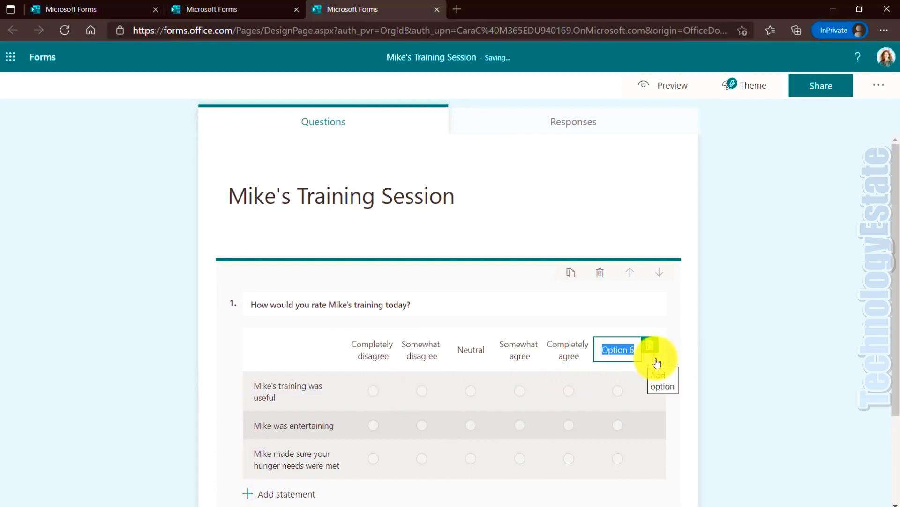
click(653, 348)
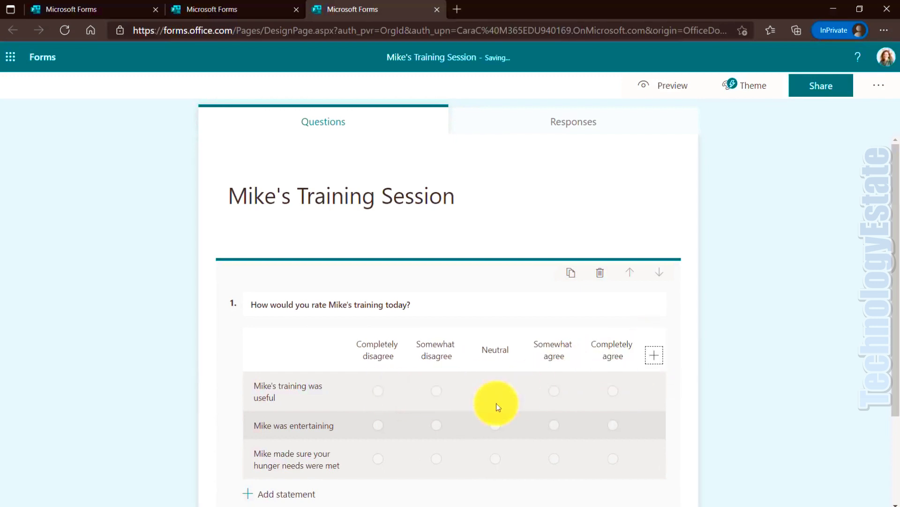
Preview the form, try answering Completely disagree, Neutral and Completely agree for the three statements, and return to editing
scroll(496, 403, down, 1)
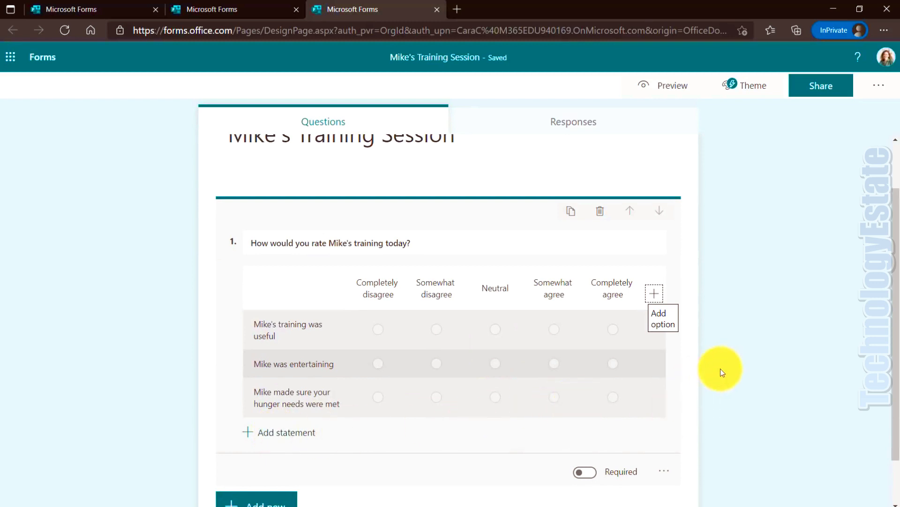
scroll(703, 319, up, 1)
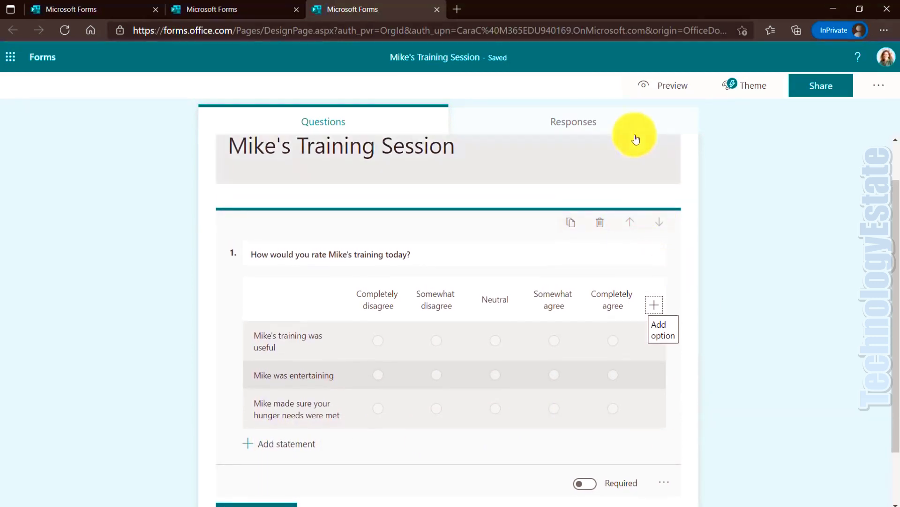
click(663, 85)
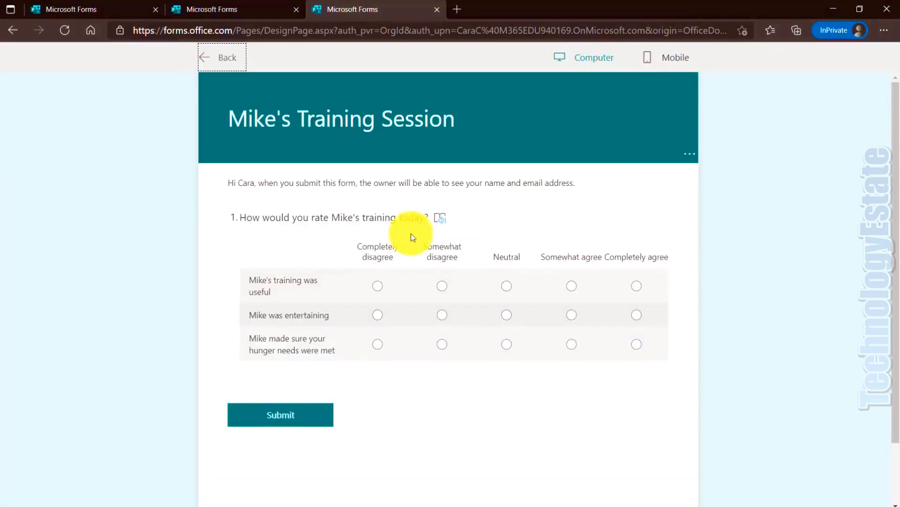
click(377, 286)
click(507, 315)
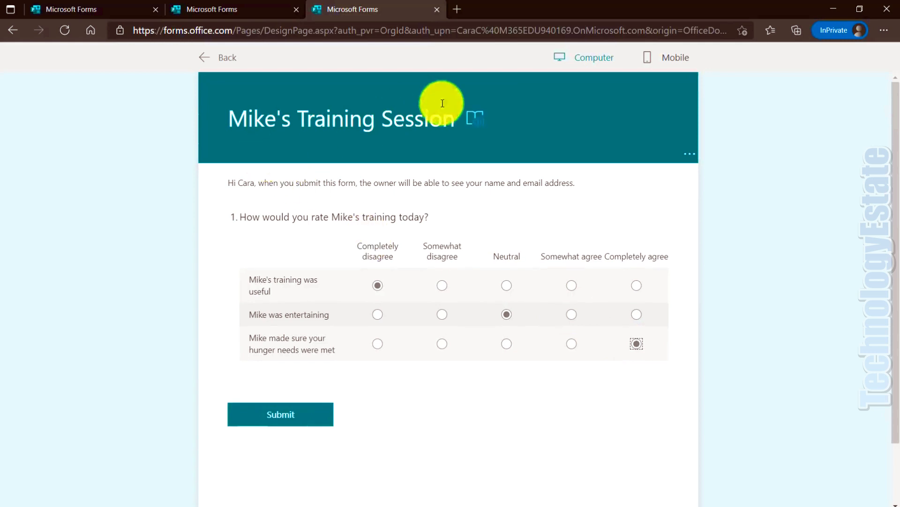
click(222, 57)
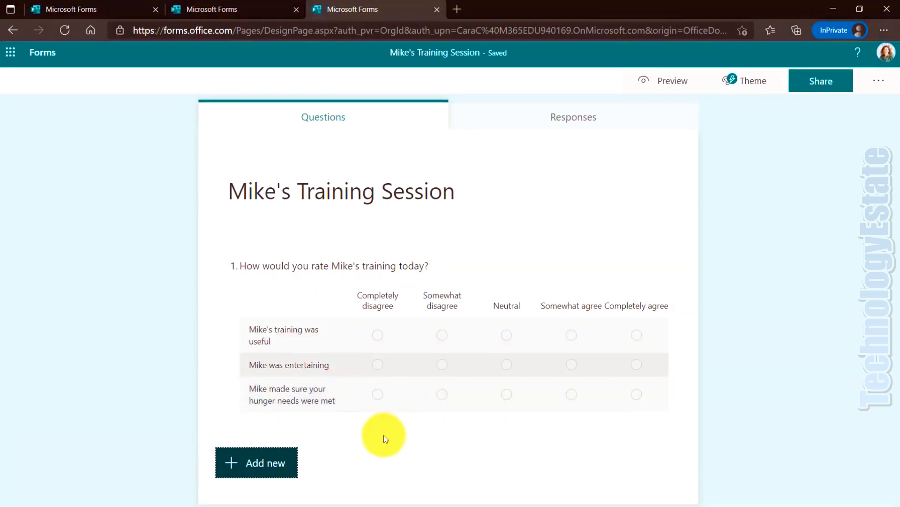
Add a Net Promoter Score question asking how likely respondents are to recommend the trainer by name to a friend or colleague
click(283, 481)
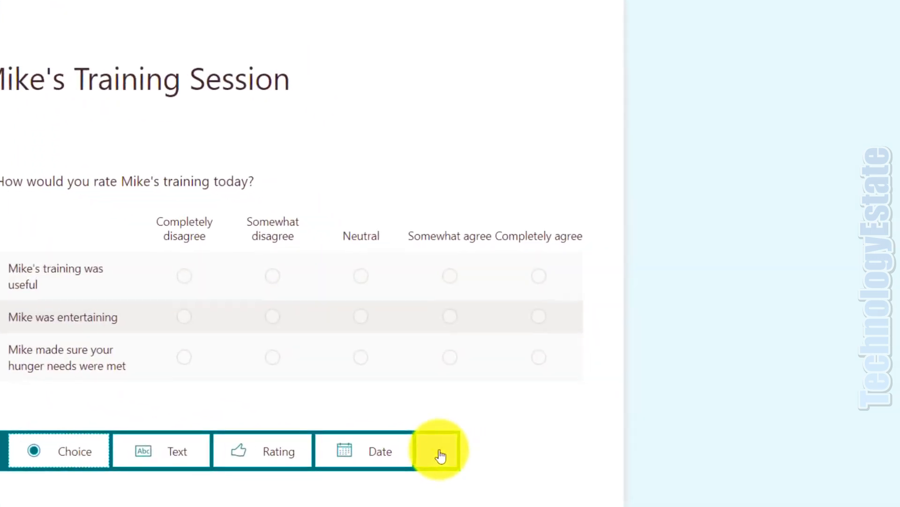
click(547, 464)
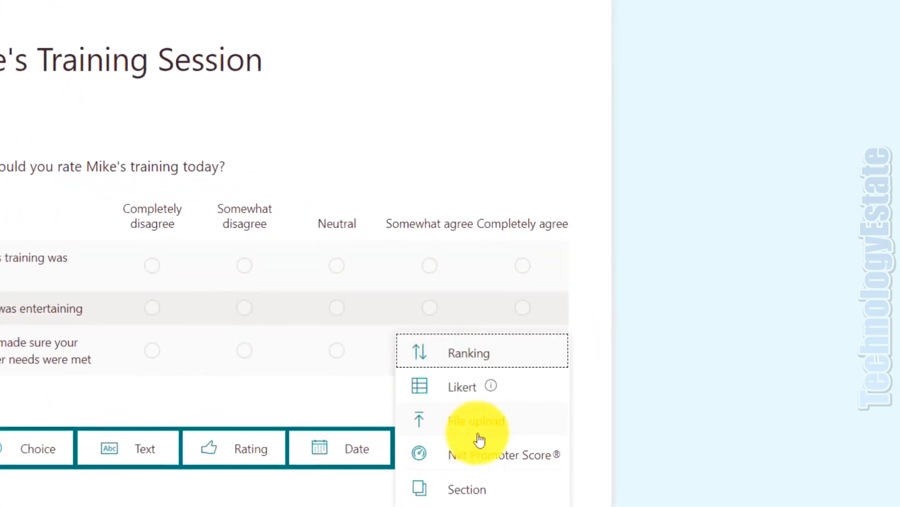
click(543, 462)
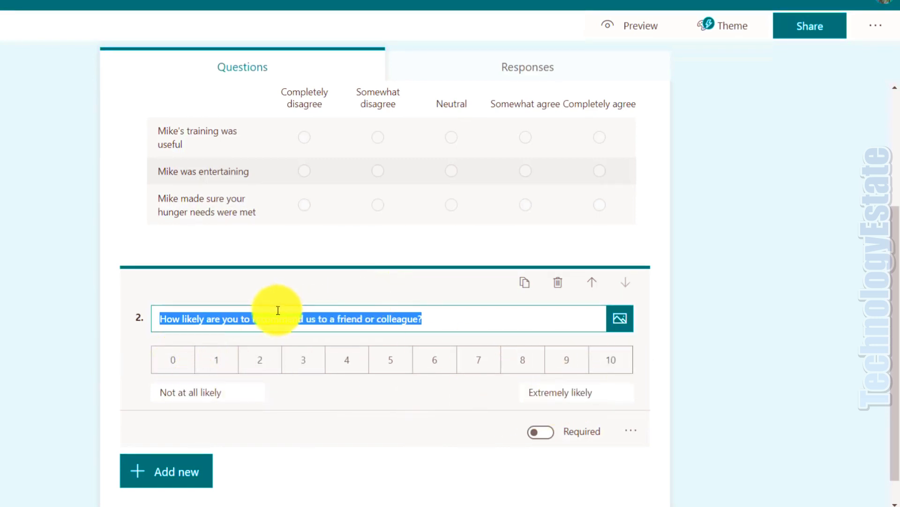
click(309, 316)
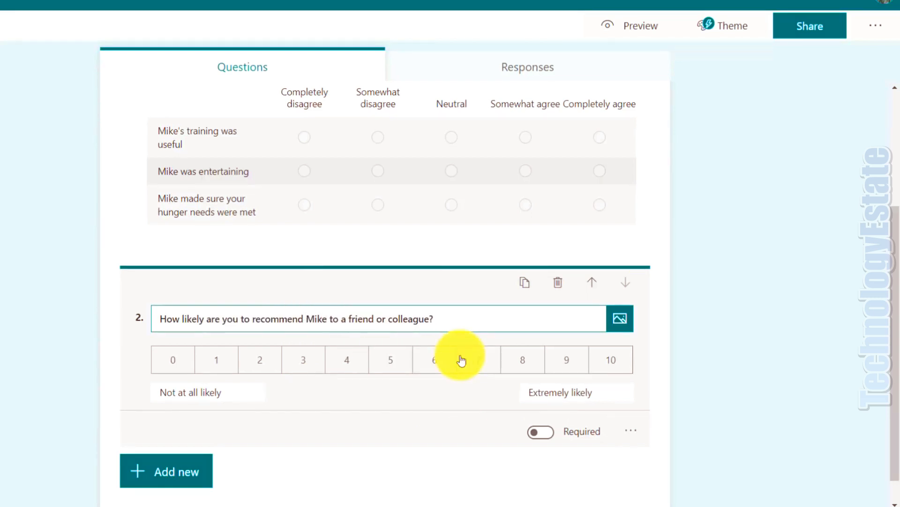
Preview the form and try answering the recommendation question with 6 and with 10
click(628, 27)
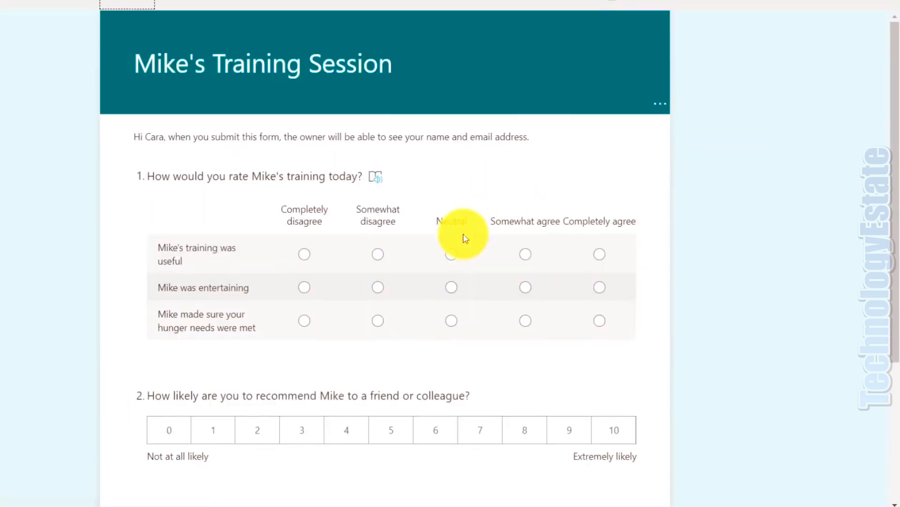
scroll(331, 356, down, 3)
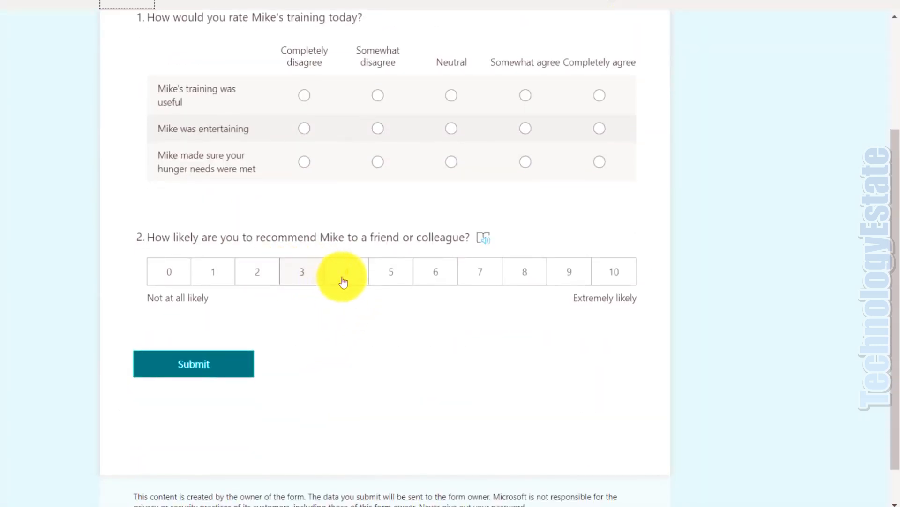
click(436, 278)
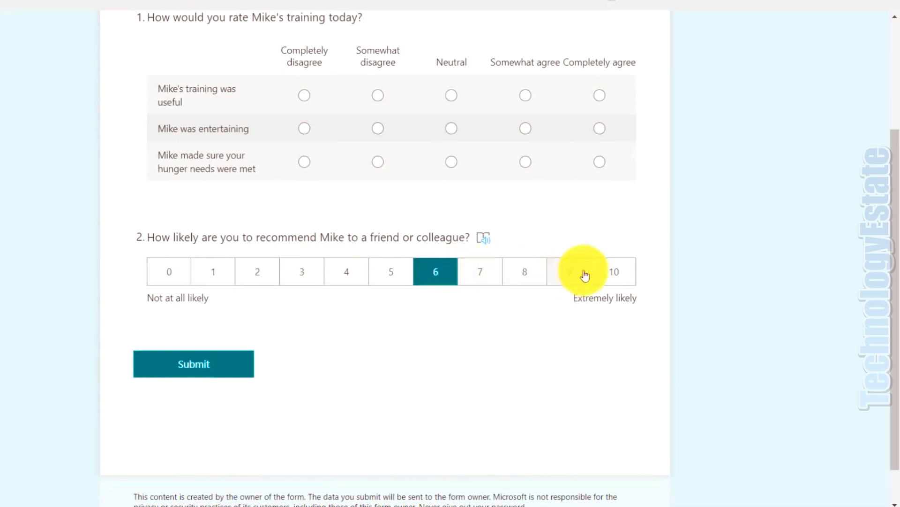
click(618, 272)
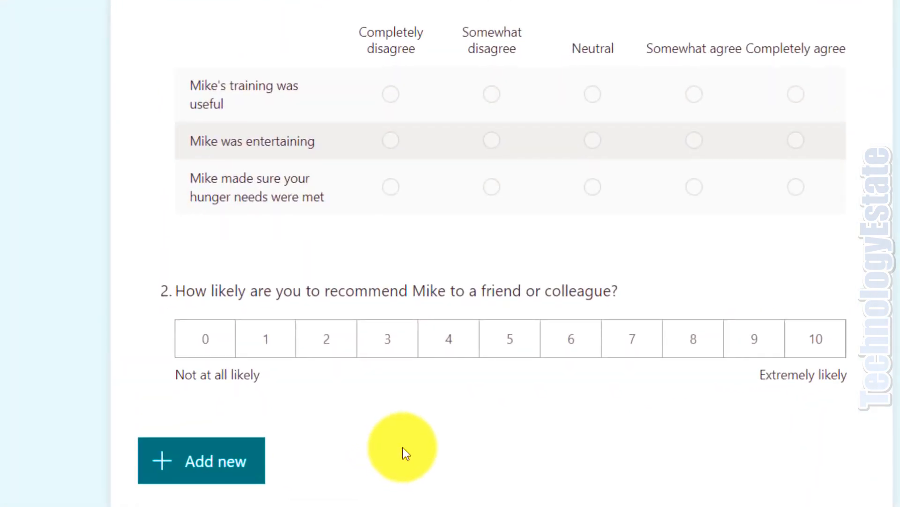
Add a new section after question 2 and title it "Future trainings with" followed by the trainer's first name
click(221, 461)
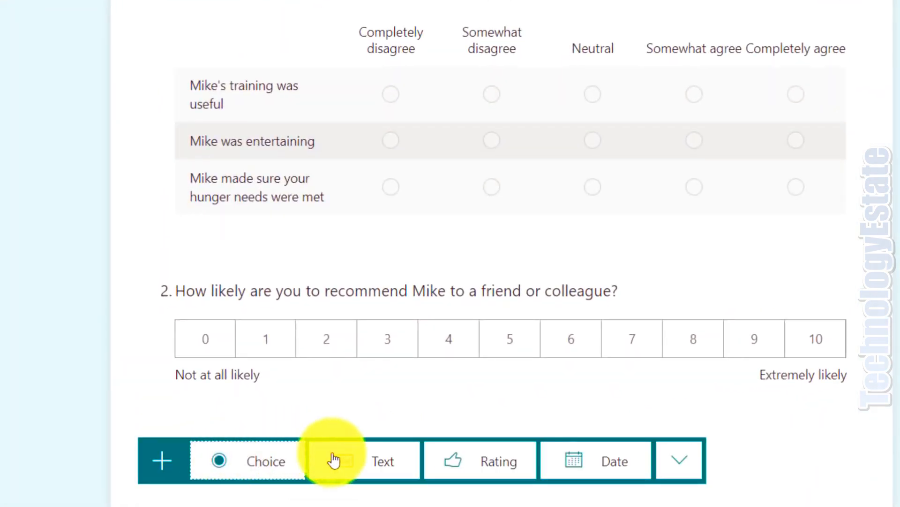
click(688, 475)
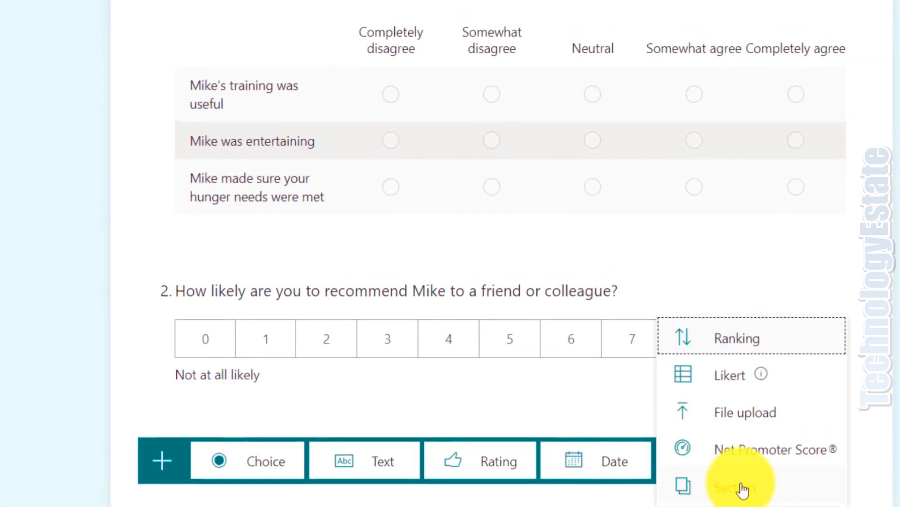
click(763, 488)
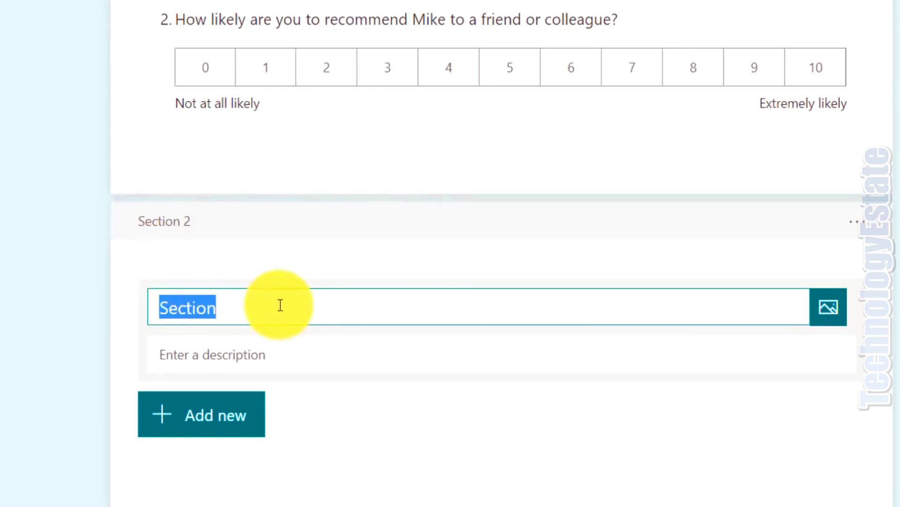
text(Future trainings with Mike)
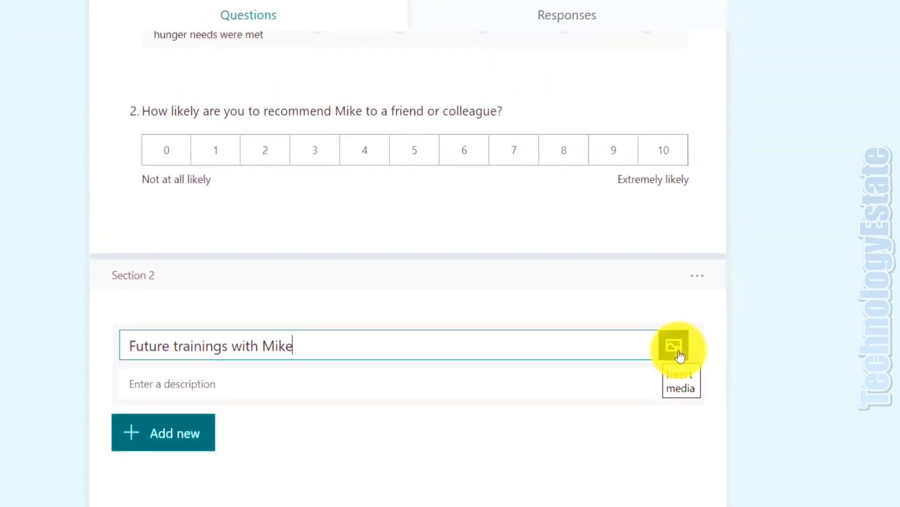
Insert the trainer's photo into the section header and add a description inviting respondents to sign up for more trainings with the trainer
click(679, 355)
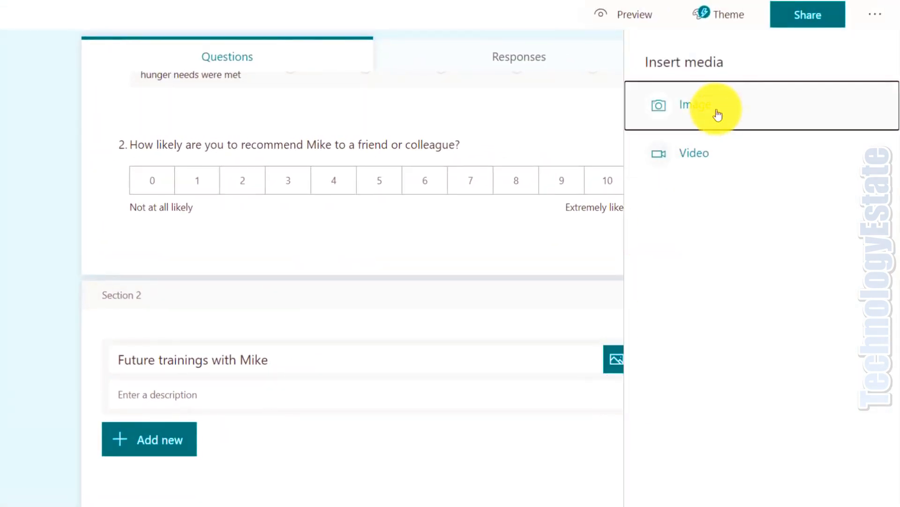
click(786, 77)
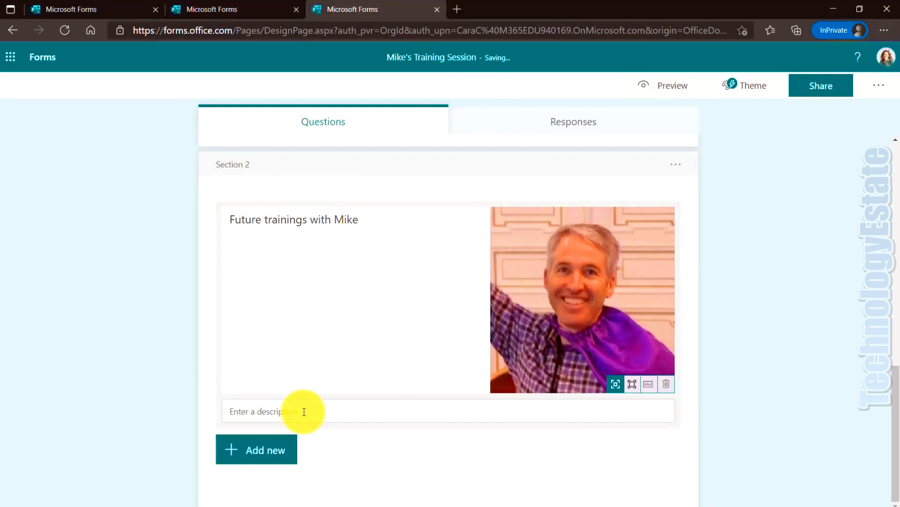
text(Sign up for more trainings with Mike)
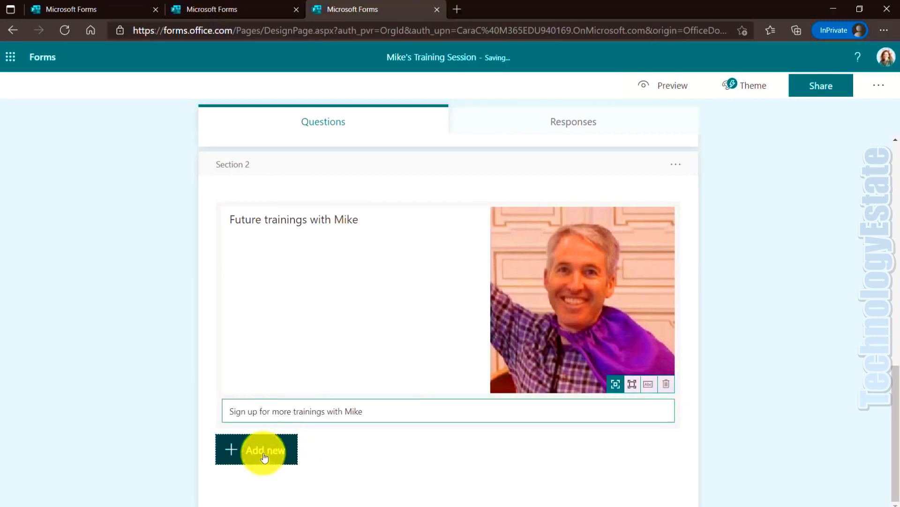
Add a text question "Enter your name" and a choice question "What day of the week did you want" with options Sunday to Saturday
click(261, 448)
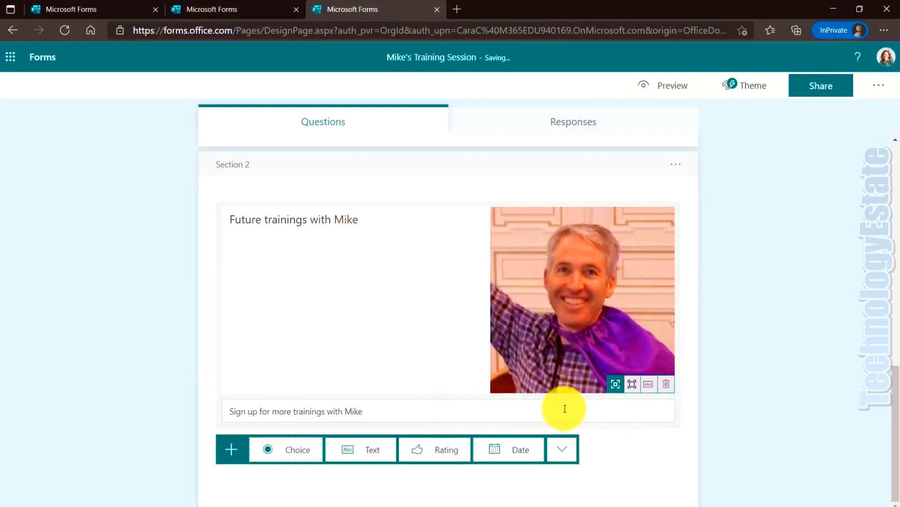
click(340, 450)
text(Enter your name)
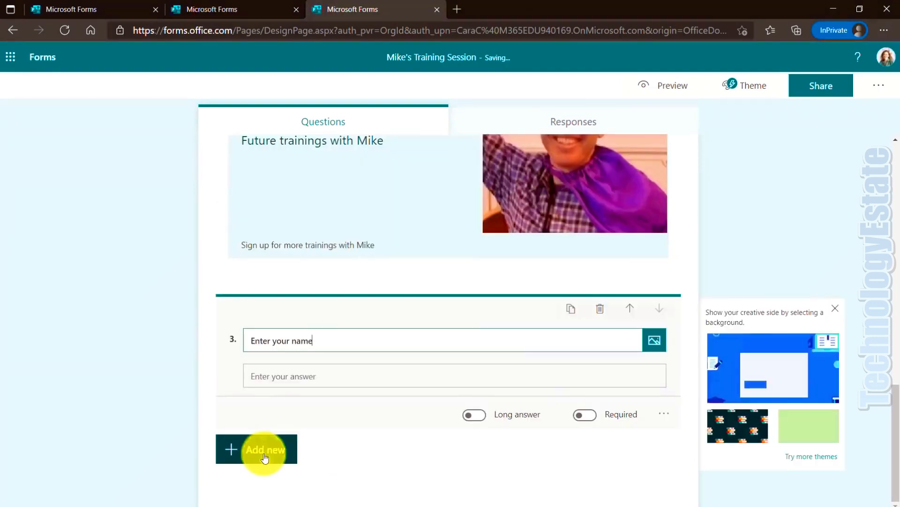
click(264, 454)
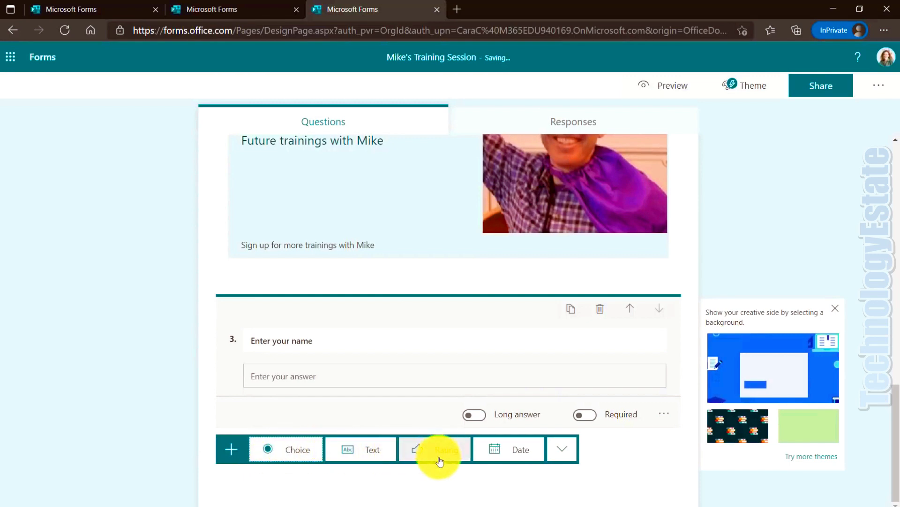
click(362, 454)
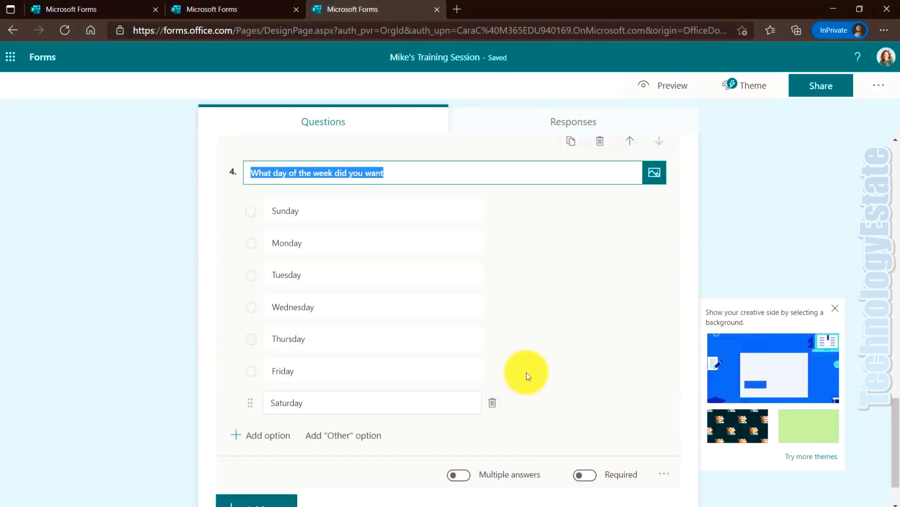
Preview the form, advance to the second section, review its header and questions, and return to editing
scroll(526, 374, up, 3)
scroll(526, 373, up, 8)
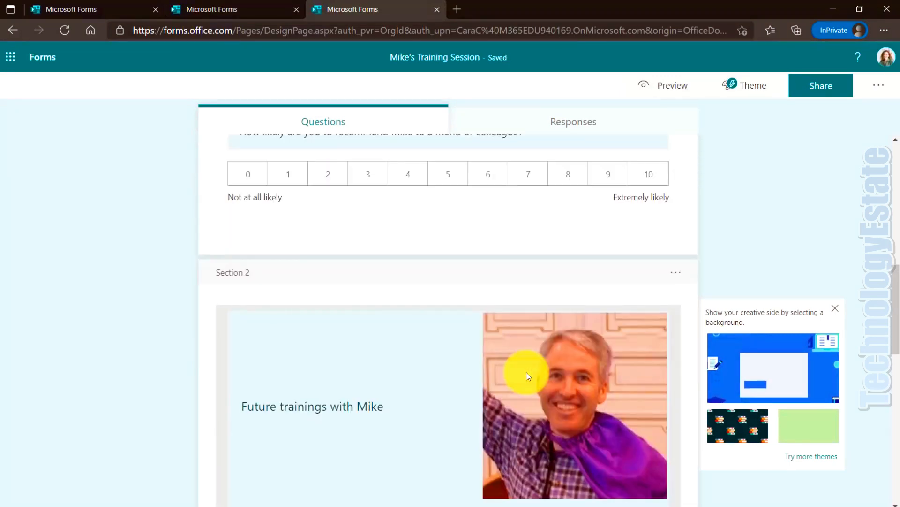
click(666, 85)
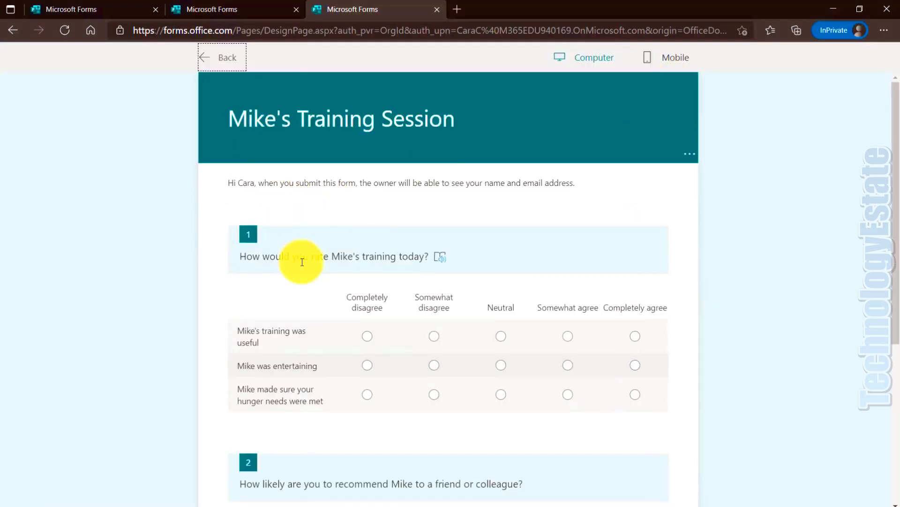
scroll(301, 258, down, 2)
scroll(302, 262, down, 3)
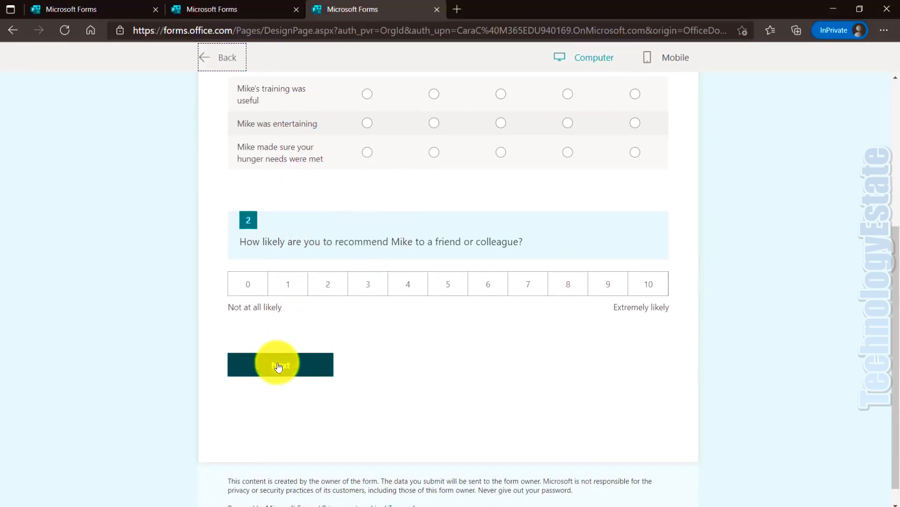
click(278, 366)
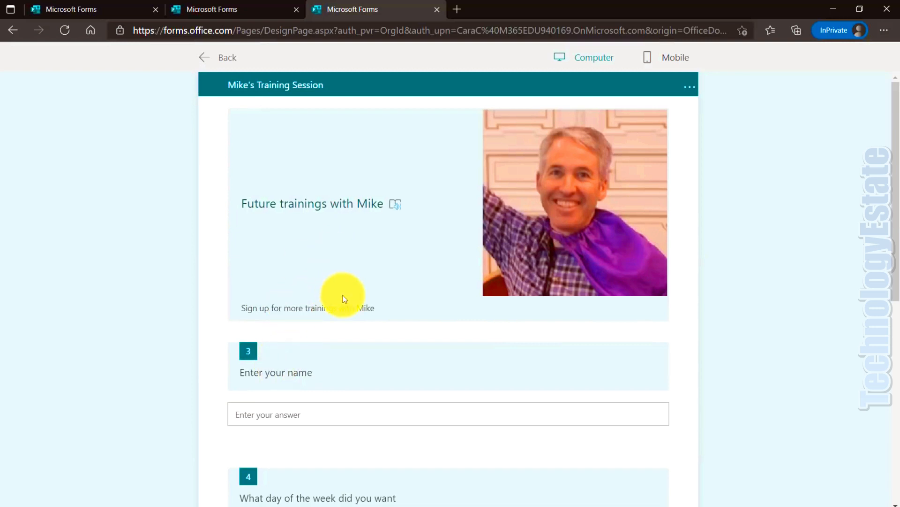
scroll(345, 299, down, 1)
scroll(343, 294, down, 2)
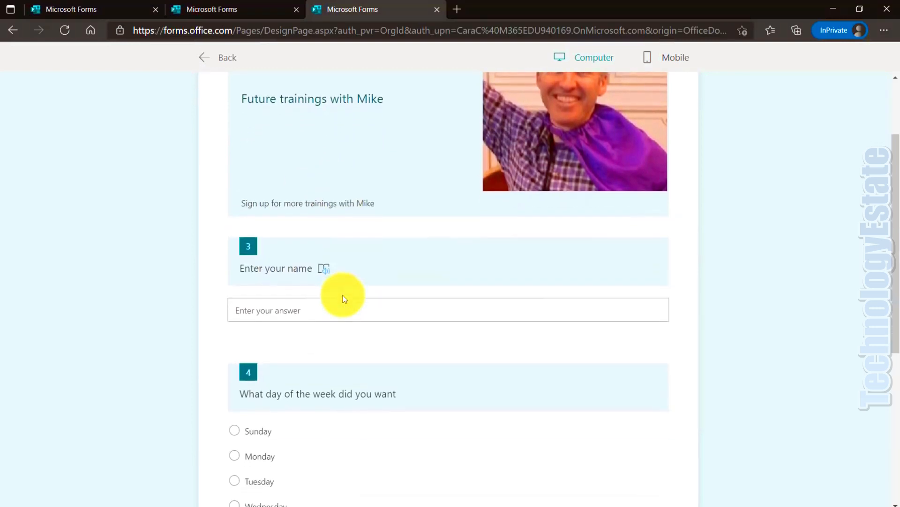
scroll(342, 294, up, 2)
scroll(342, 294, up, 1)
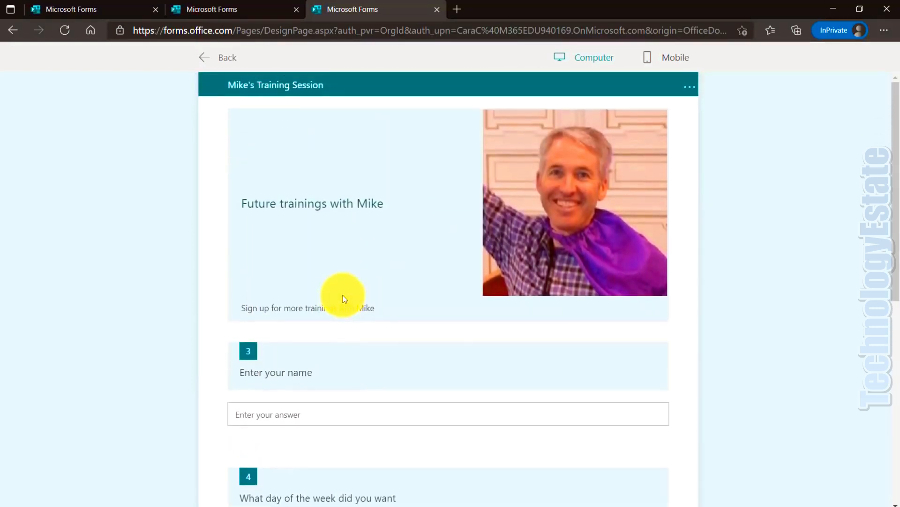
click(217, 56)
Check the removal choices for Section 2 and choose to duplicate the section
scroll(548, 423, down, 8)
scroll(547, 425, down, 6)
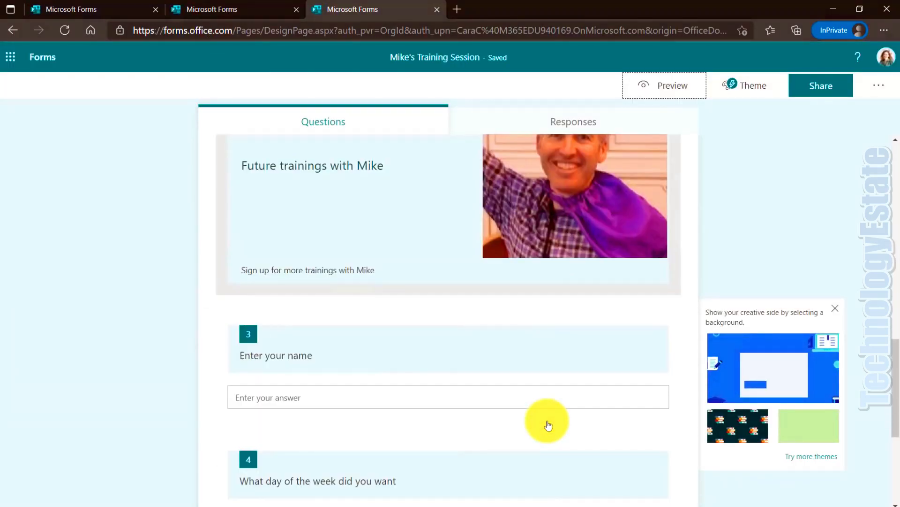
scroll(548, 425, up, 3)
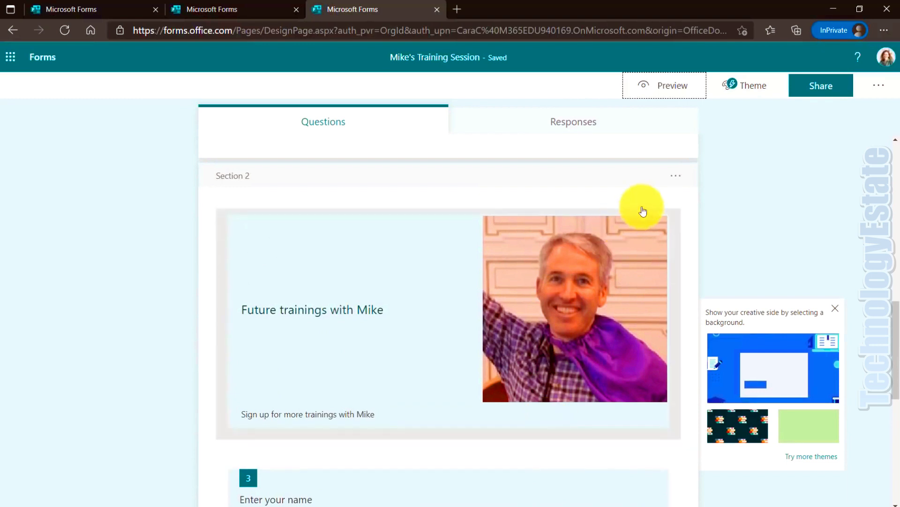
click(680, 178)
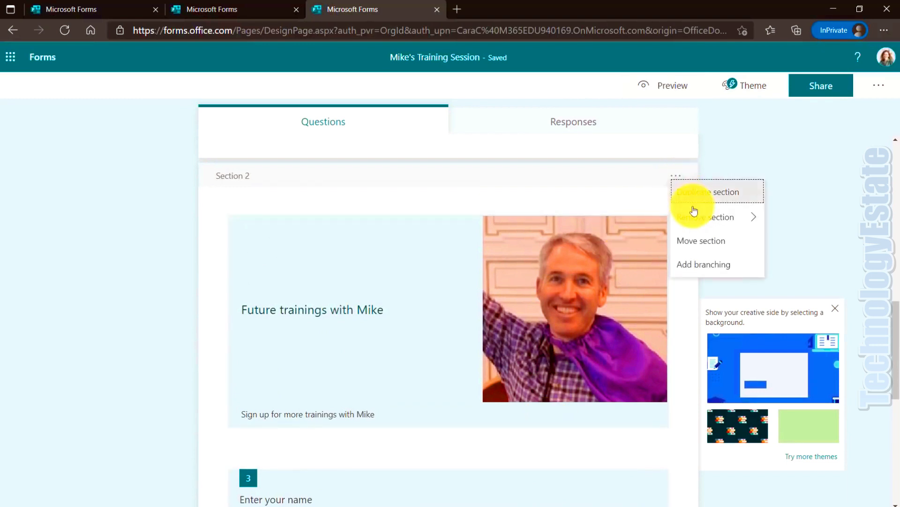
click(710, 219)
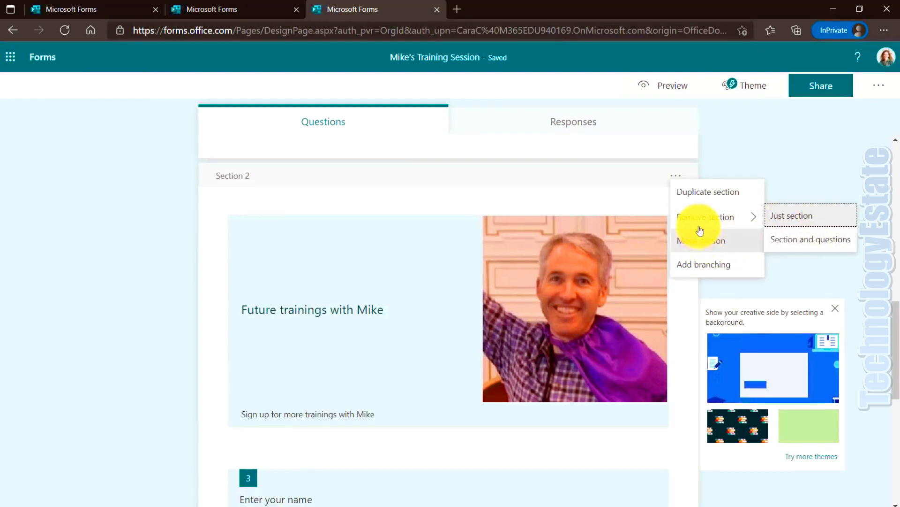
click(714, 194)
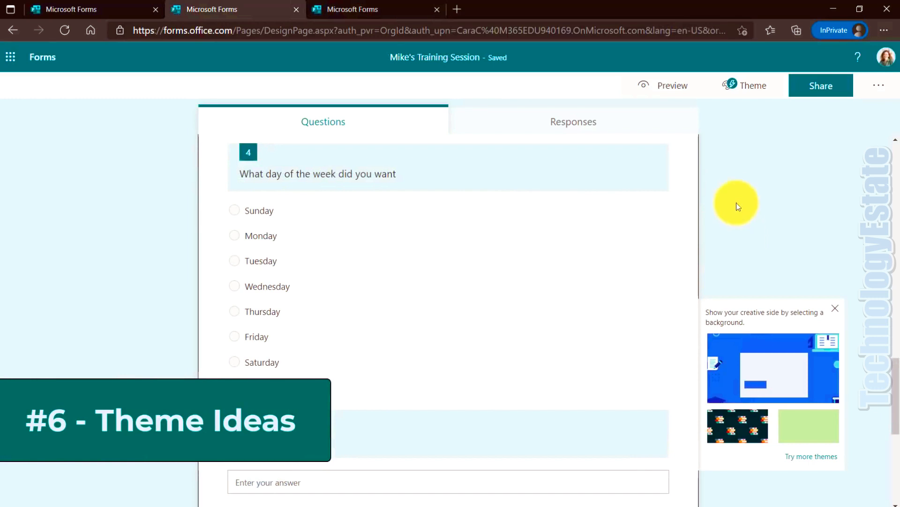
Browse the theme ideas and apply the dark blue theme with colourful raised hands to the form
click(750, 87)
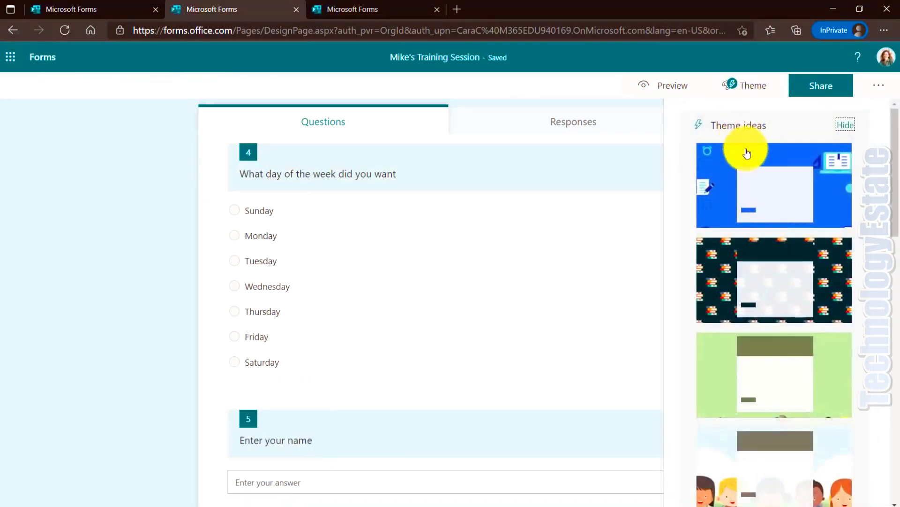
scroll(774, 252, down, 5)
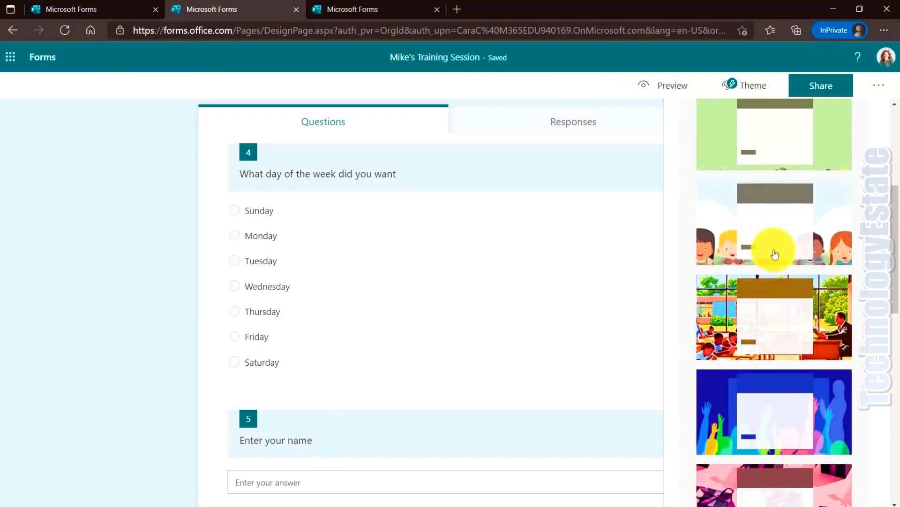
scroll(775, 253, down, 1)
scroll(775, 254, down, 3)
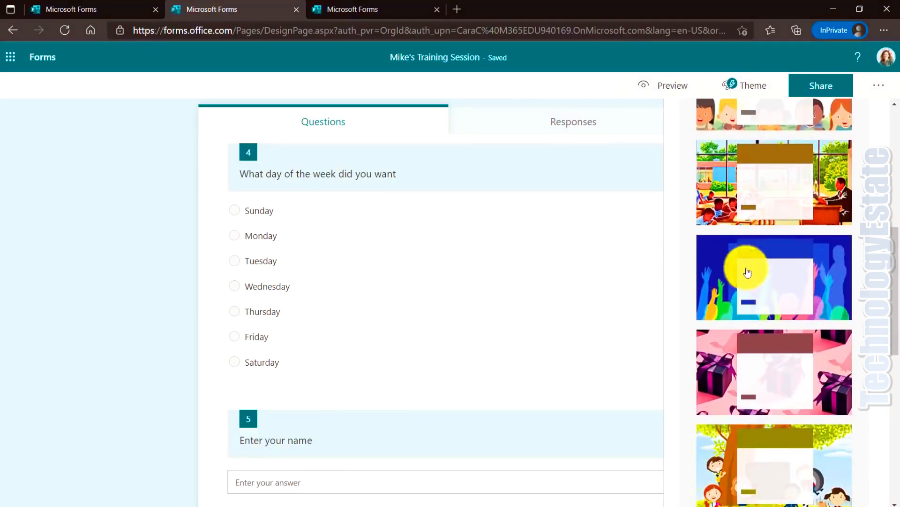
click(711, 283)
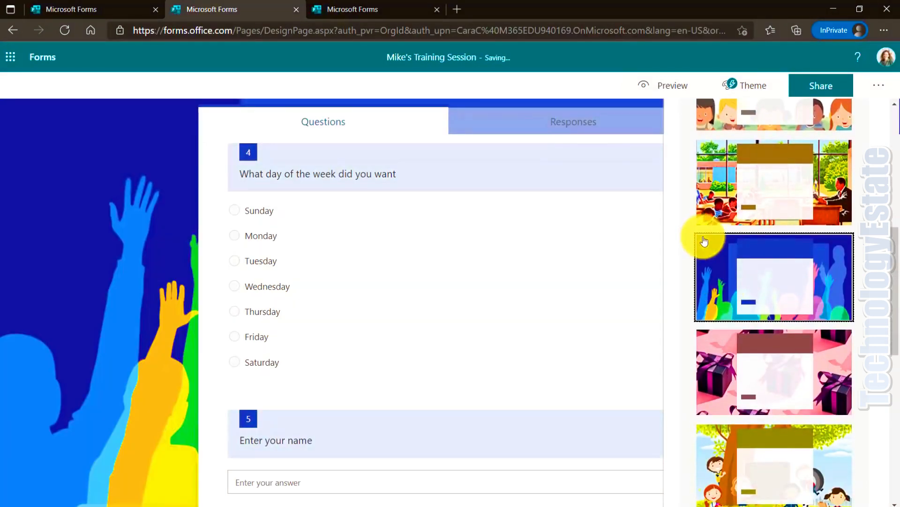
Review the remaining theme ideas, solid colours and custom theme options, and hide the theme ideas
scroll(704, 241, down, 8)
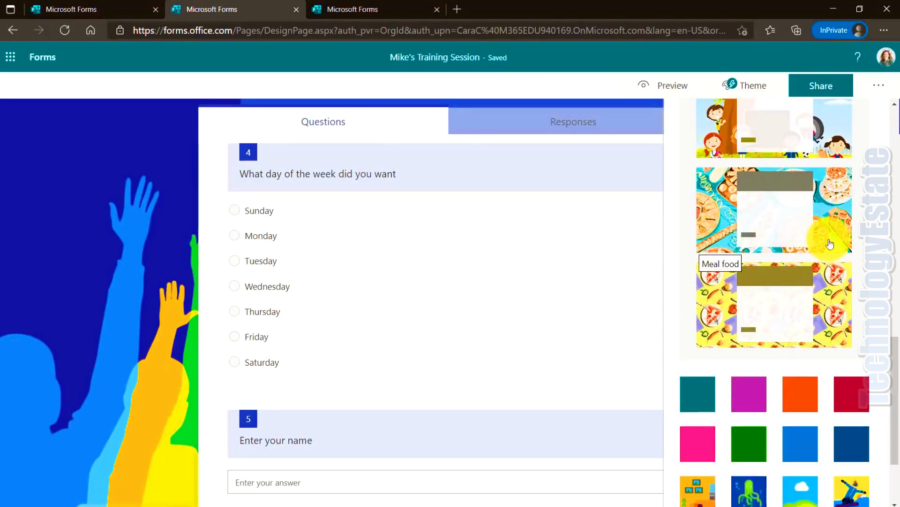
scroll(829, 242, down, 3)
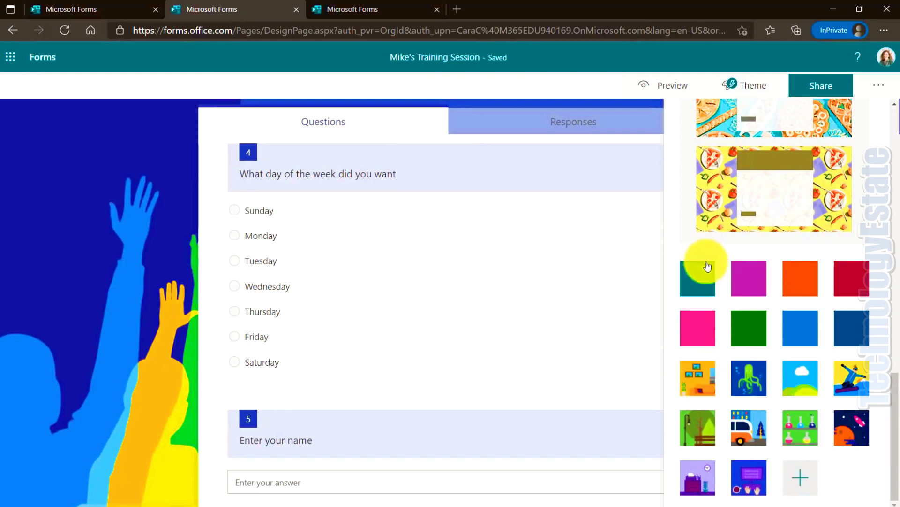
click(799, 488)
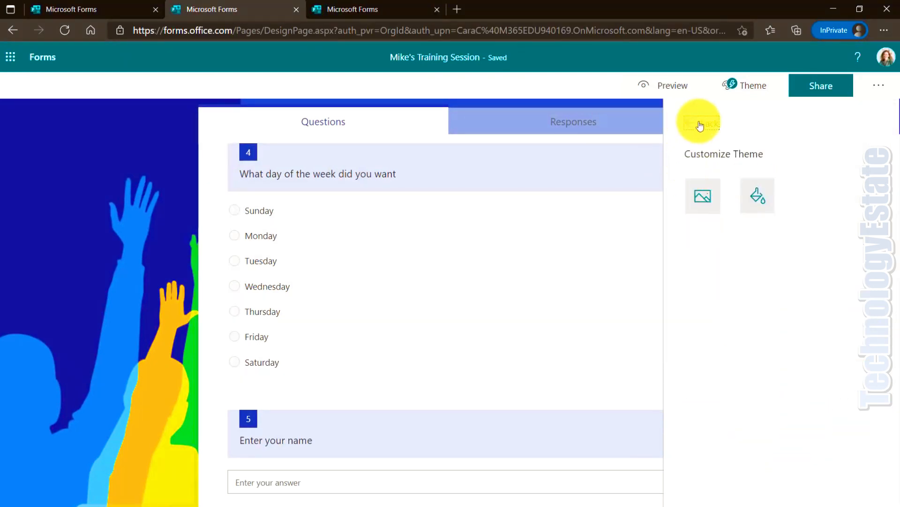
click(701, 124)
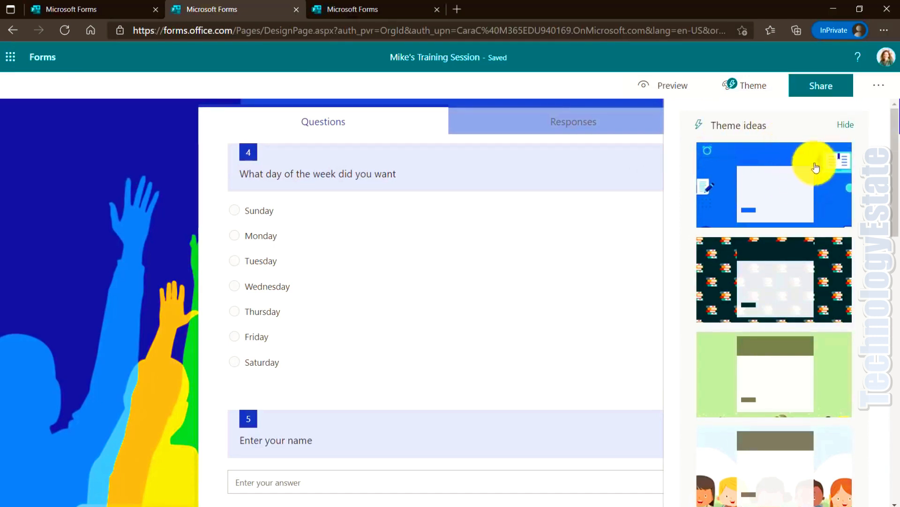
click(848, 128)
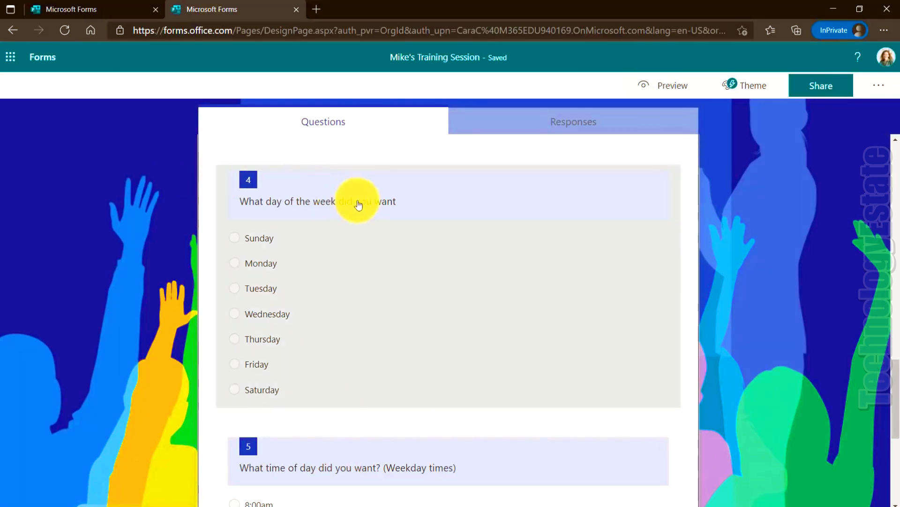
Add branching to the "What day of the week did you want" question, sending Sunday and Saturday to End of the form
scroll(458, 253, down, 1)
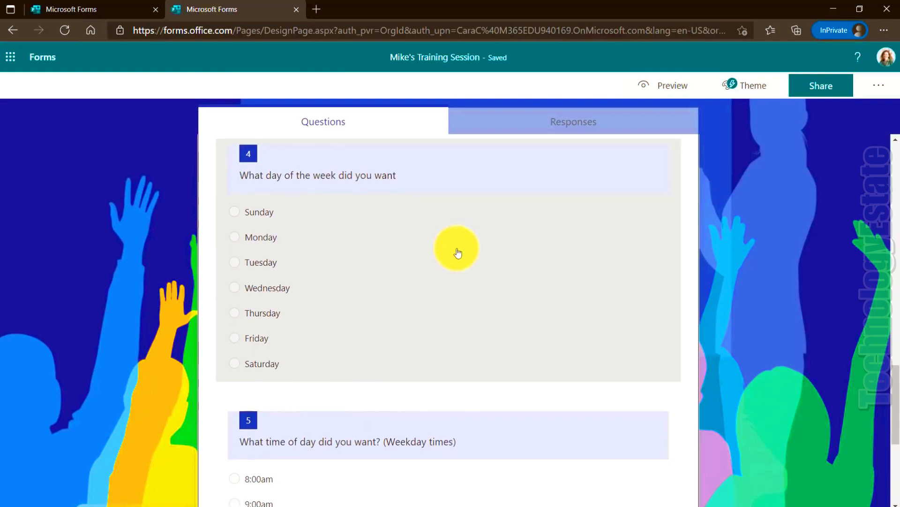
click(635, 278)
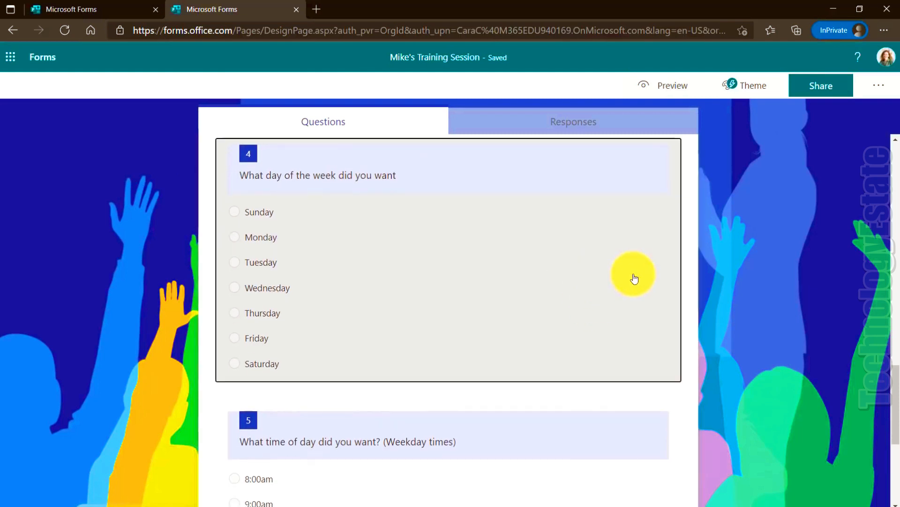
scroll(635, 278, down, 3)
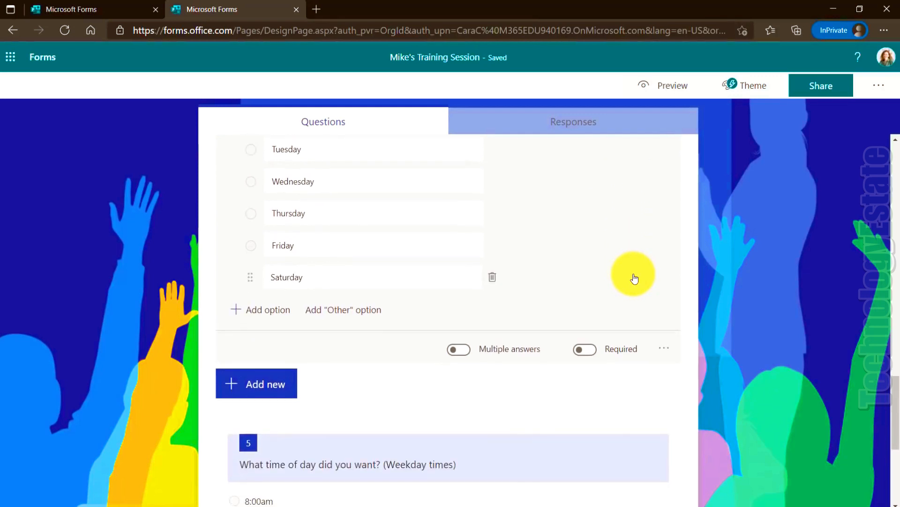
click(664, 351)
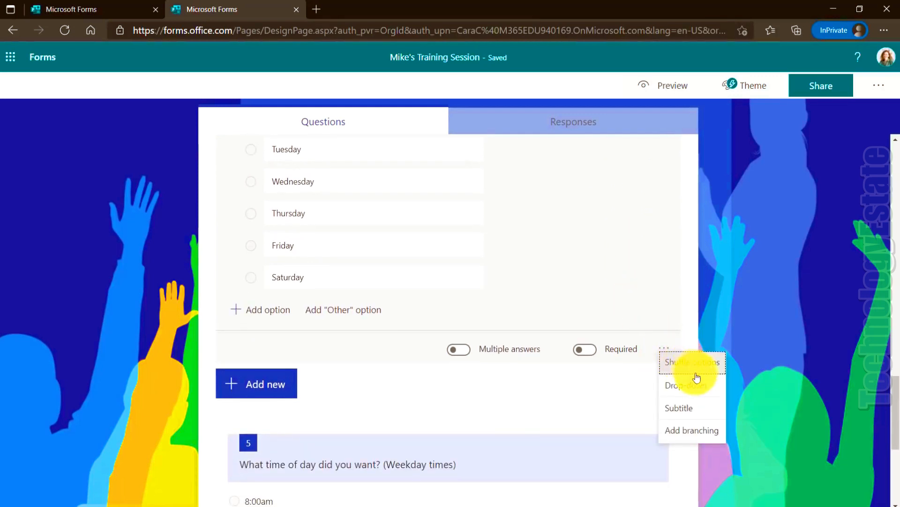
click(710, 436)
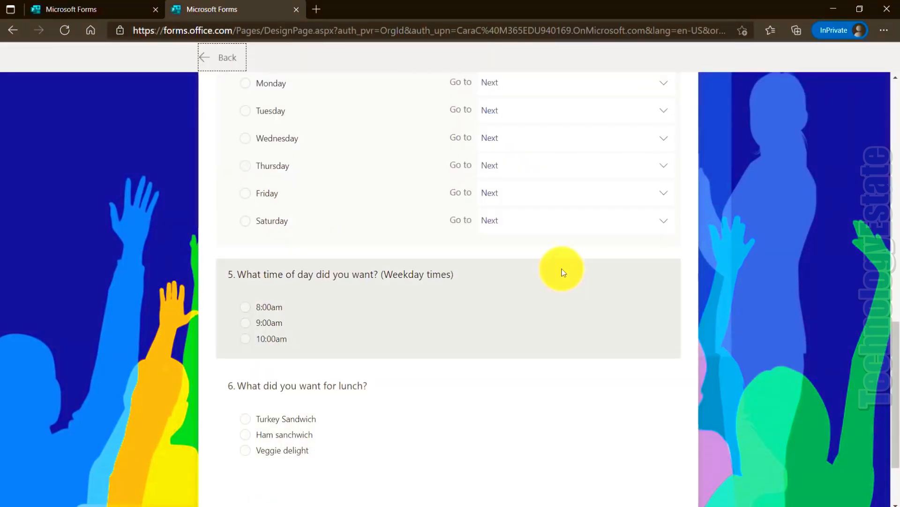
scroll(561, 267, up, 3)
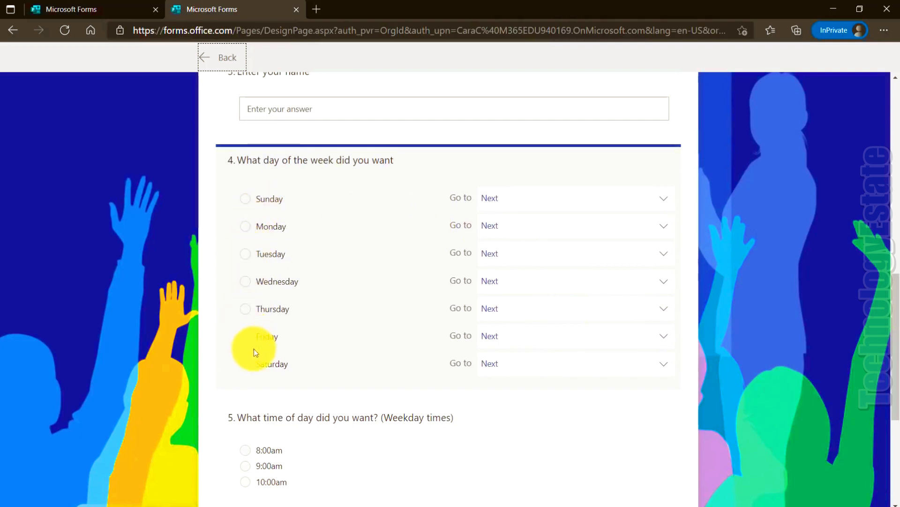
click(554, 204)
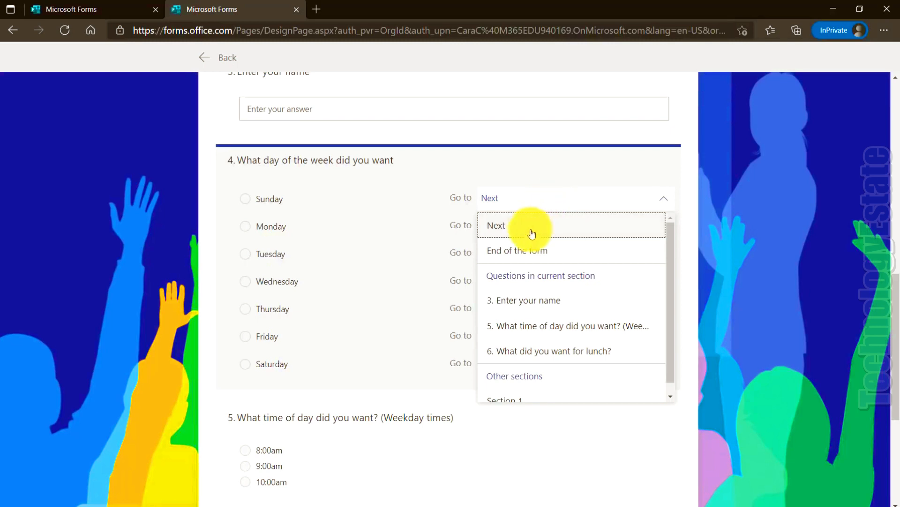
click(530, 253)
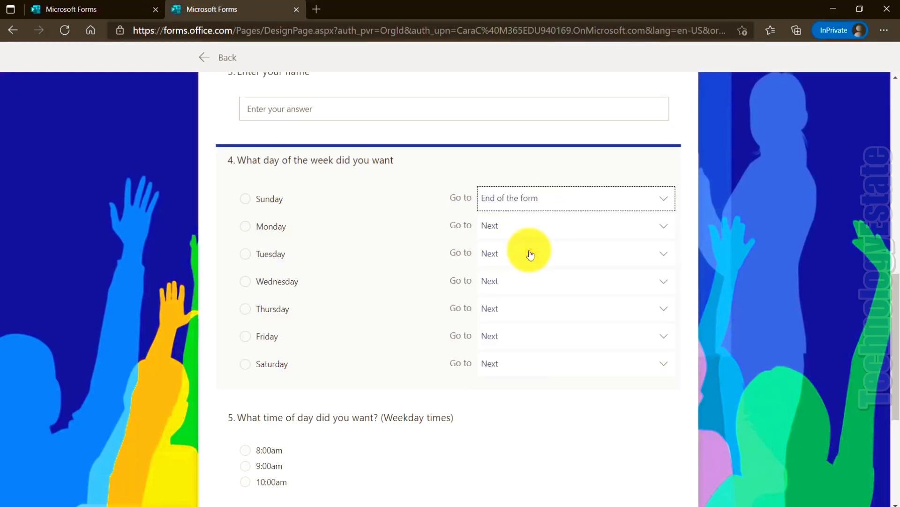
click(515, 369)
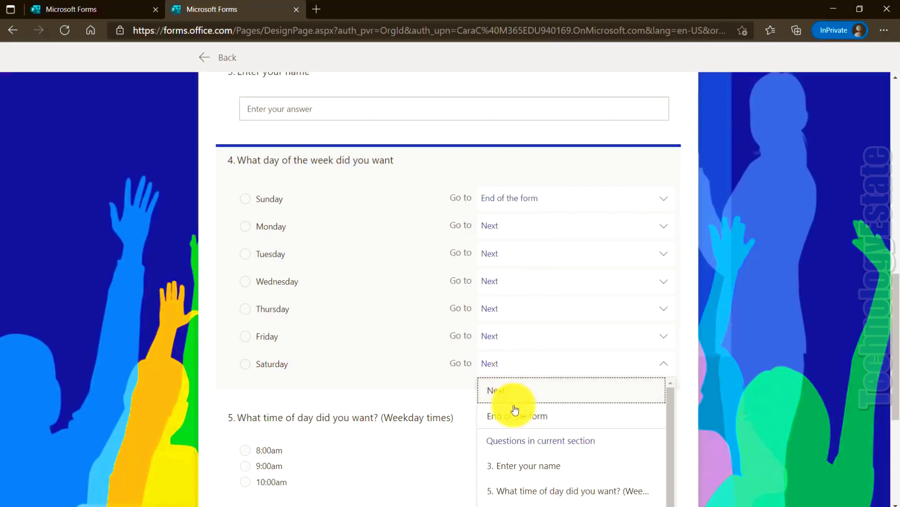
click(530, 415)
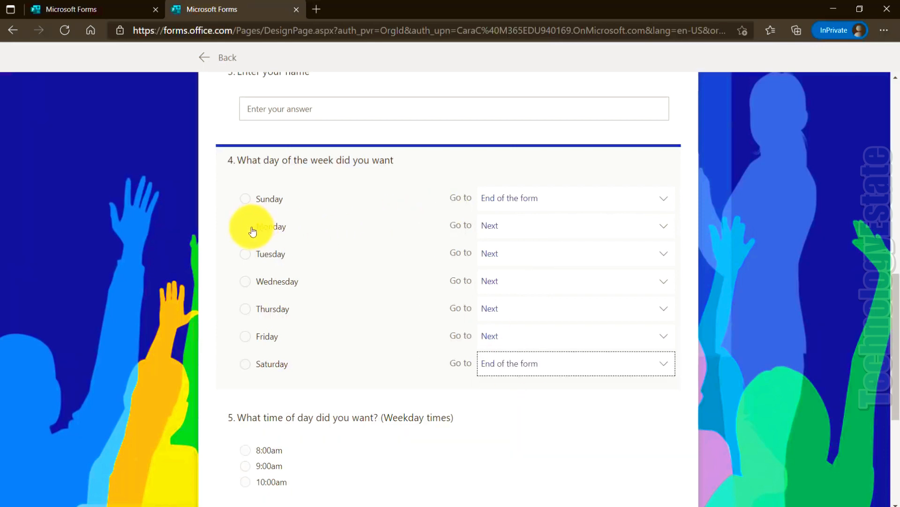
Check the branching destinations offered for Monday, keep it at Next, and return to the form editor
click(534, 230)
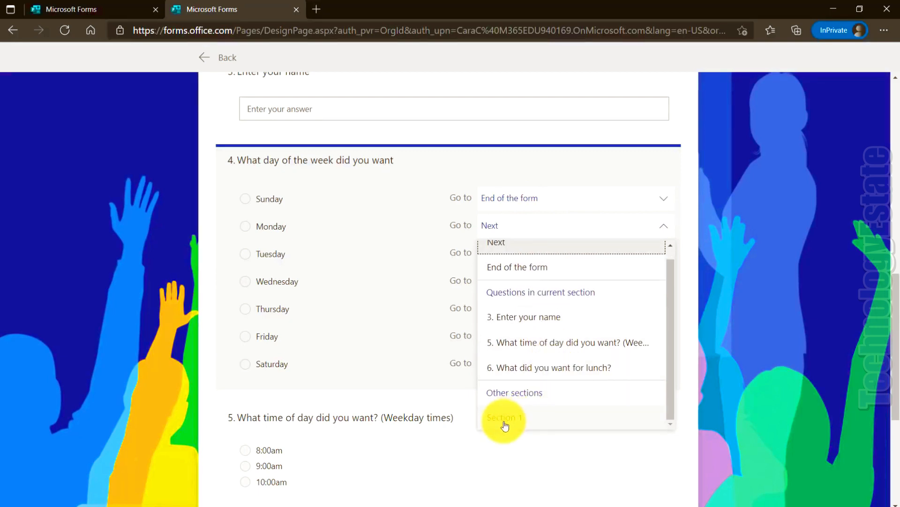
click(500, 228)
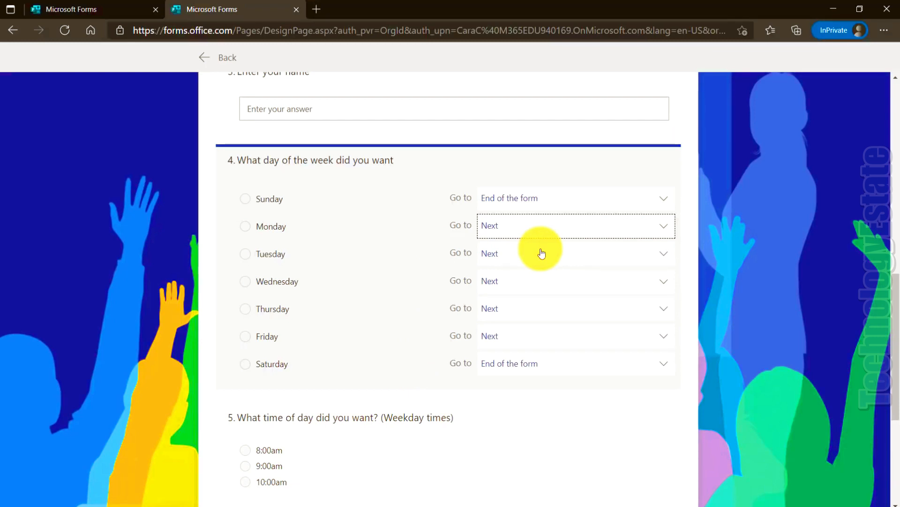
click(224, 60)
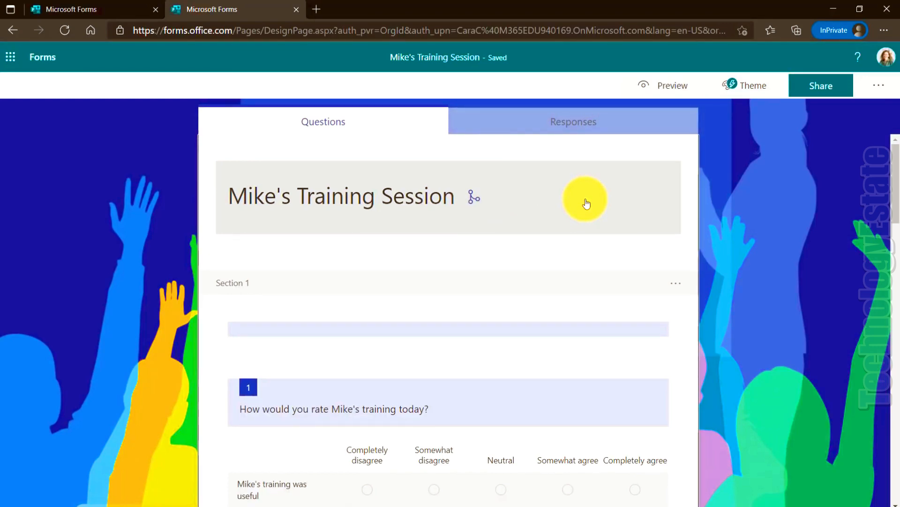
Preview the form and advance past the first section to the day-of-the-week question
click(671, 85)
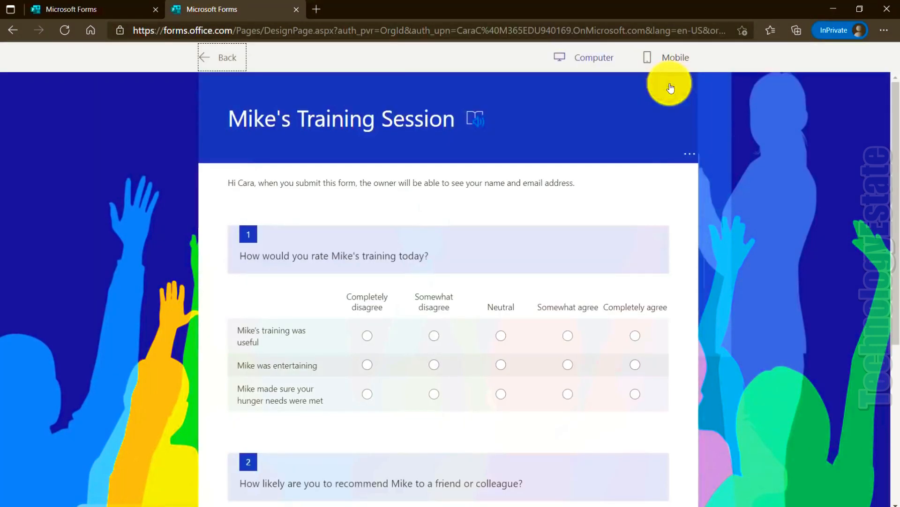
scroll(458, 281, down, 5)
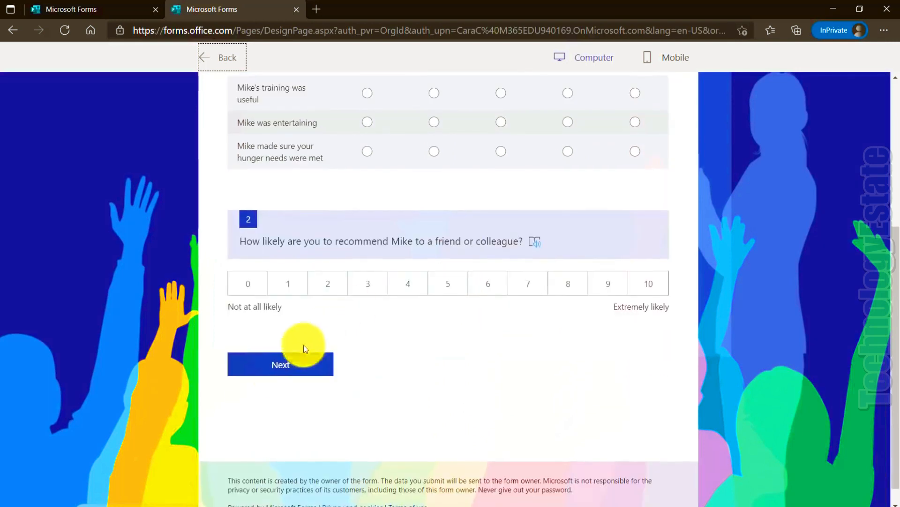
click(274, 369)
scroll(364, 268, down, 6)
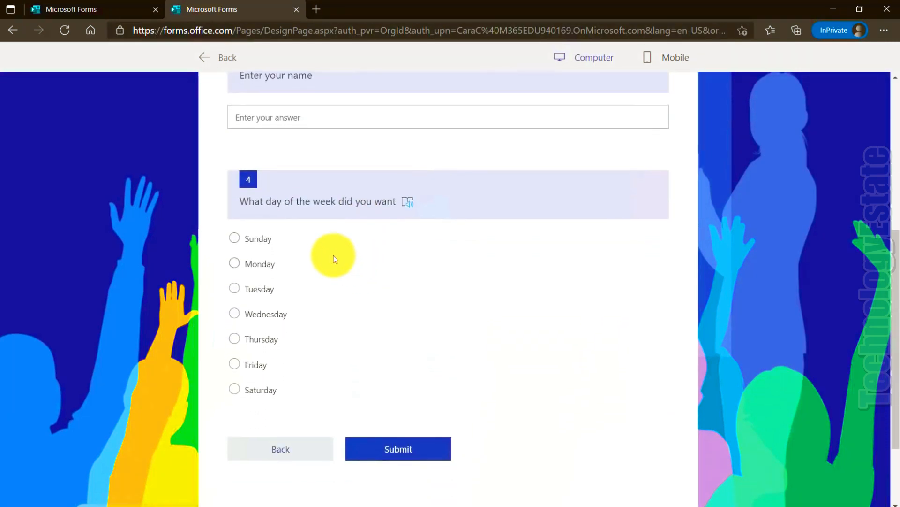
Test the day-of-the-week branching in the preview by choosing Sunday, Saturday and finally Monday
click(234, 239)
click(234, 390)
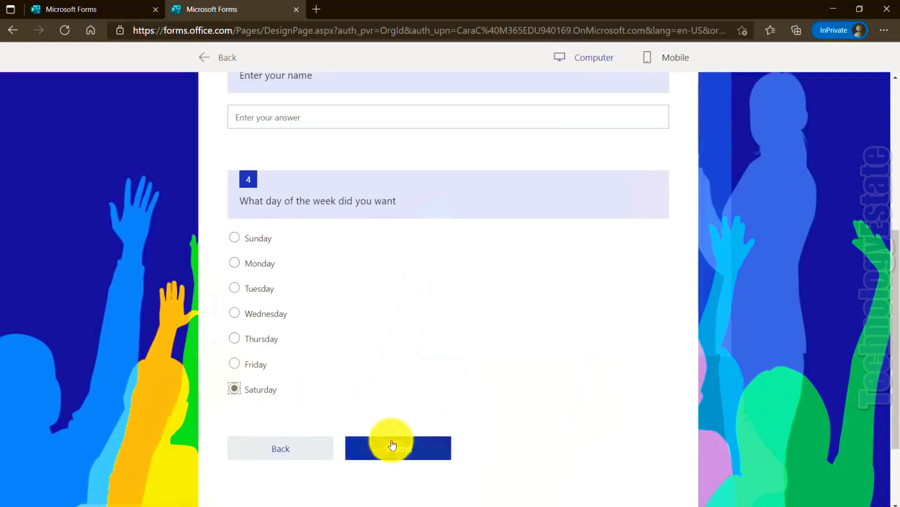
click(236, 264)
Answer the weekday time question with 8:00am and the lunch question with Ham sanchwich in the preview
scroll(372, 315, down, 3)
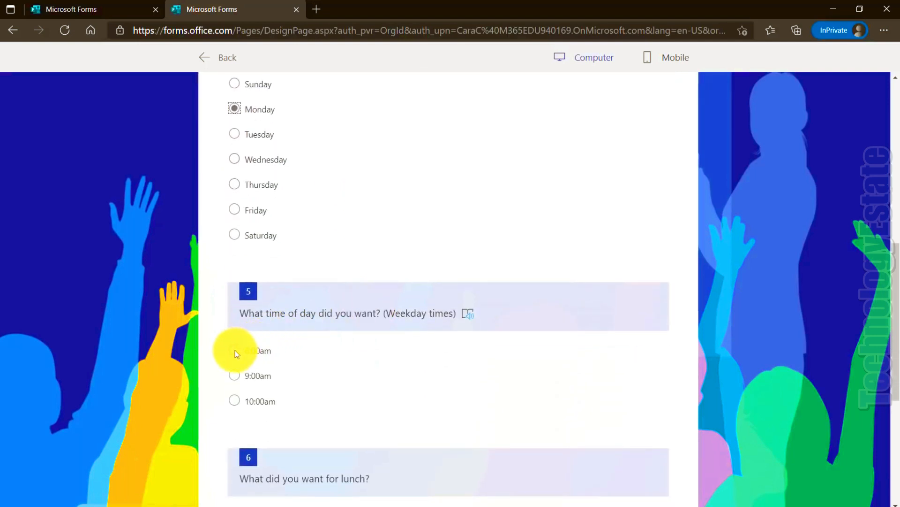
click(235, 349)
scroll(334, 381, down, 3)
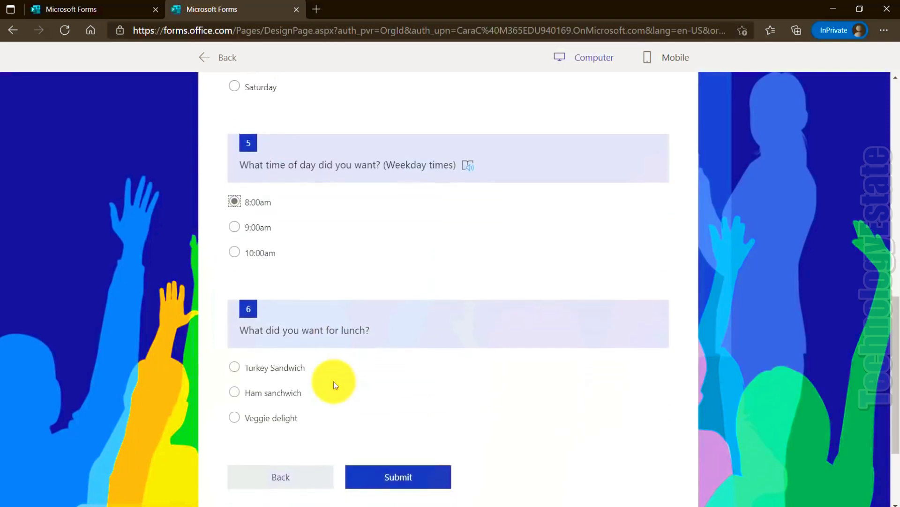
click(236, 392)
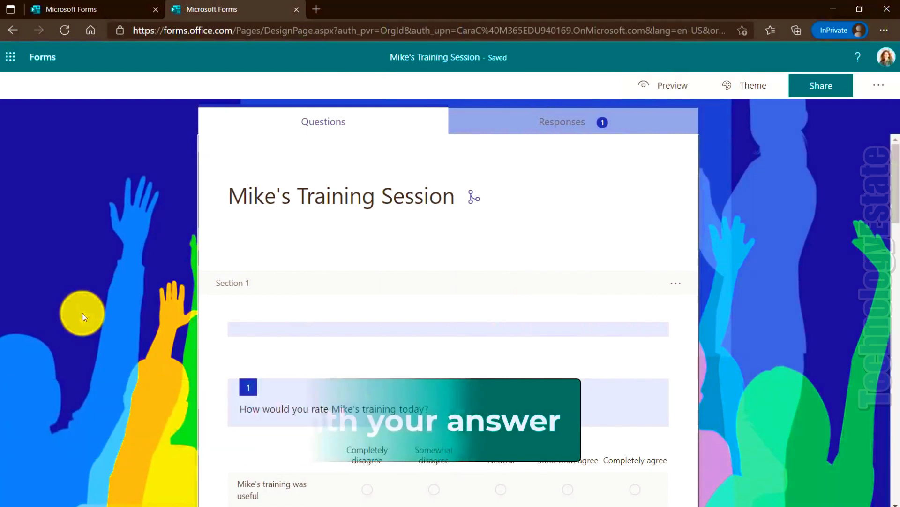
Add a file upload question titled "Add a Word doc of PDF about your hopes and dreams of this future training session" after question 6
scroll(82, 317, down, 15)
scroll(81, 313, down, 8)
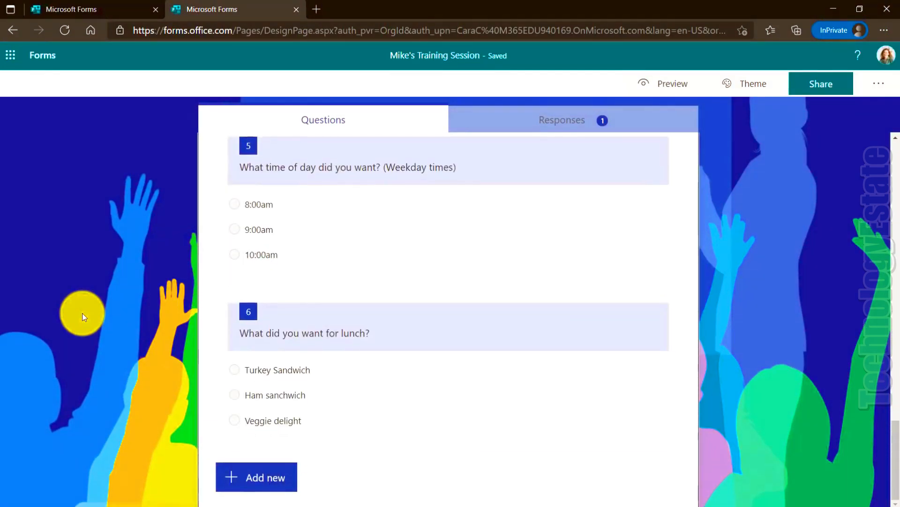
click(256, 479)
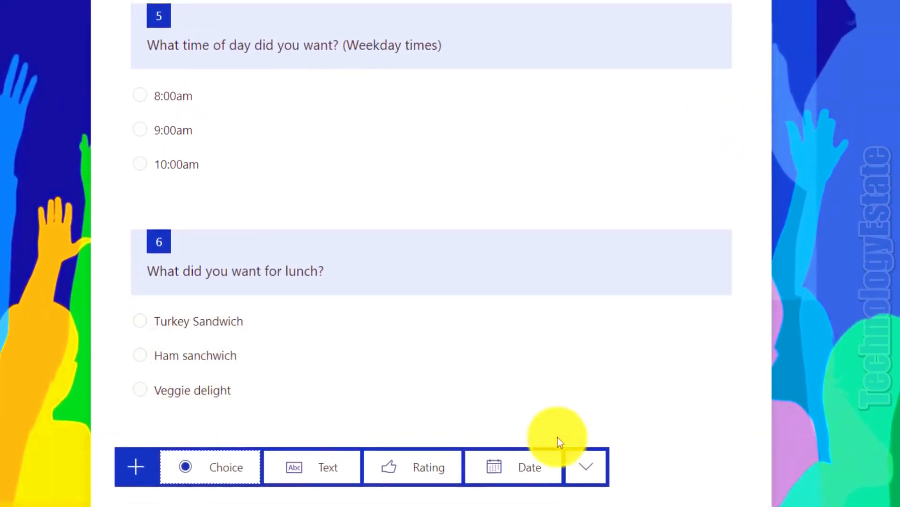
click(592, 481)
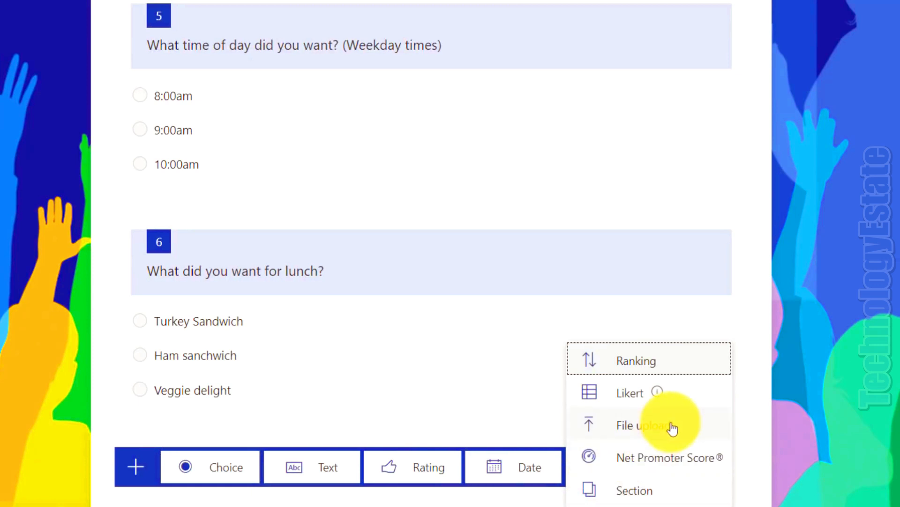
click(702, 426)
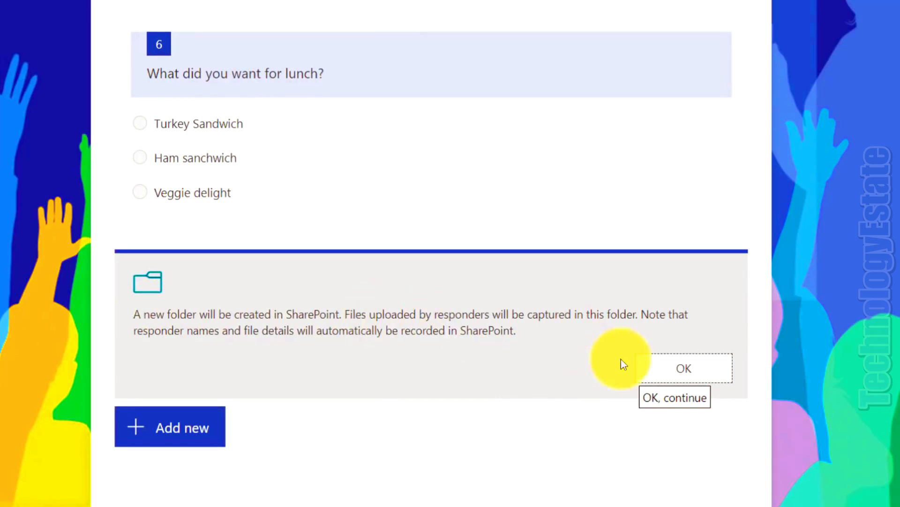
click(683, 369)
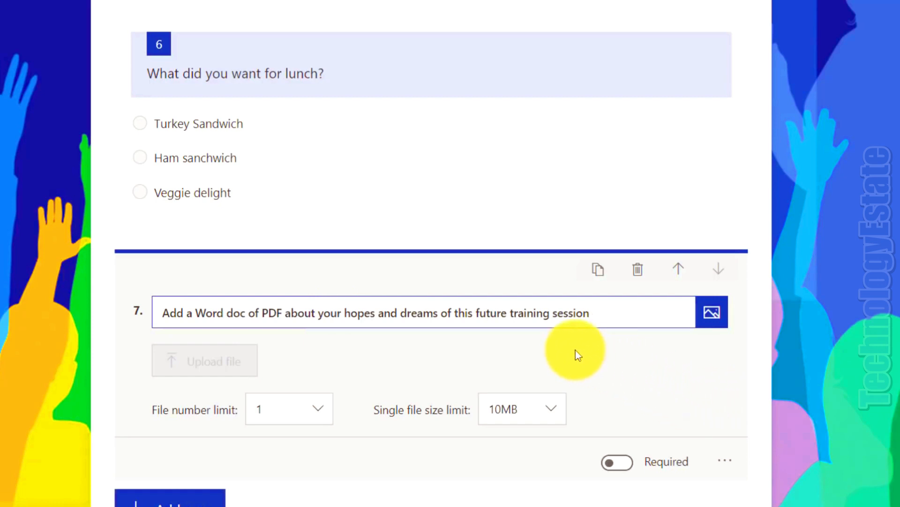
Set the upload question's file number limit to 1 and its single file size limit to 10MB
scroll(418, 354, down, 1)
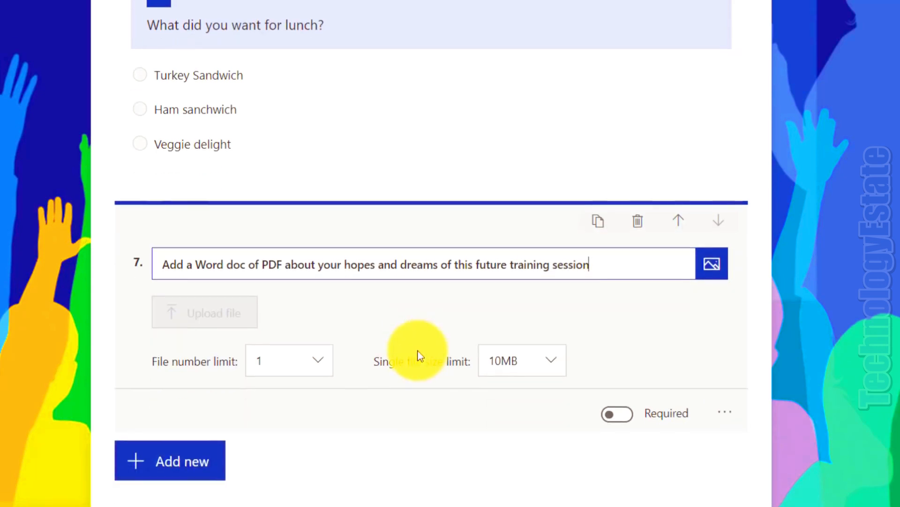
click(325, 363)
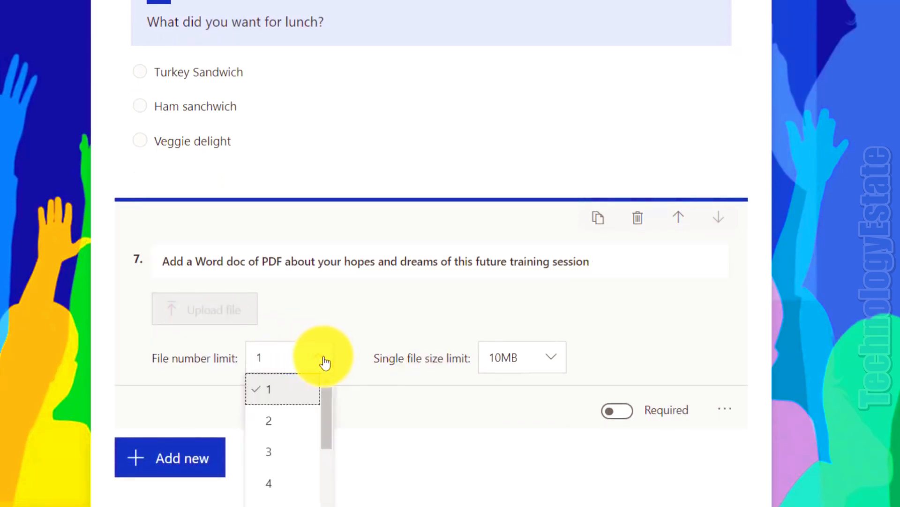
click(288, 397)
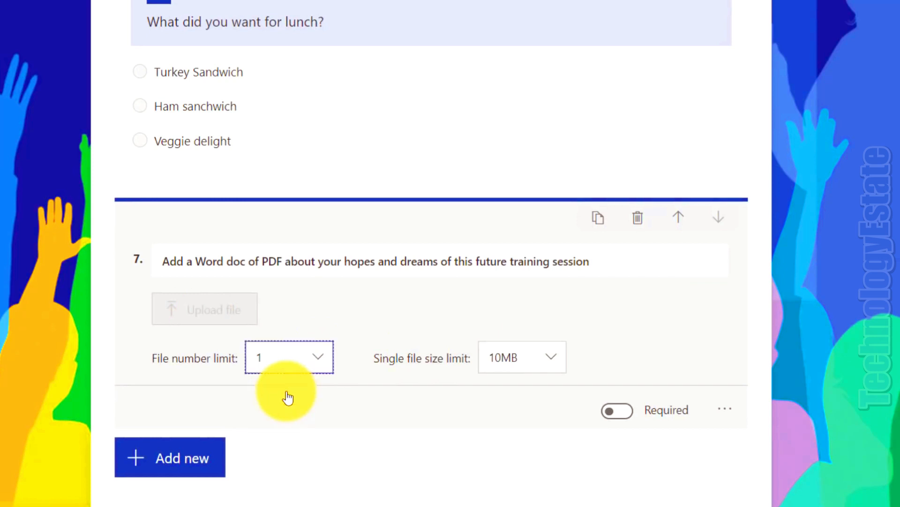
click(553, 358)
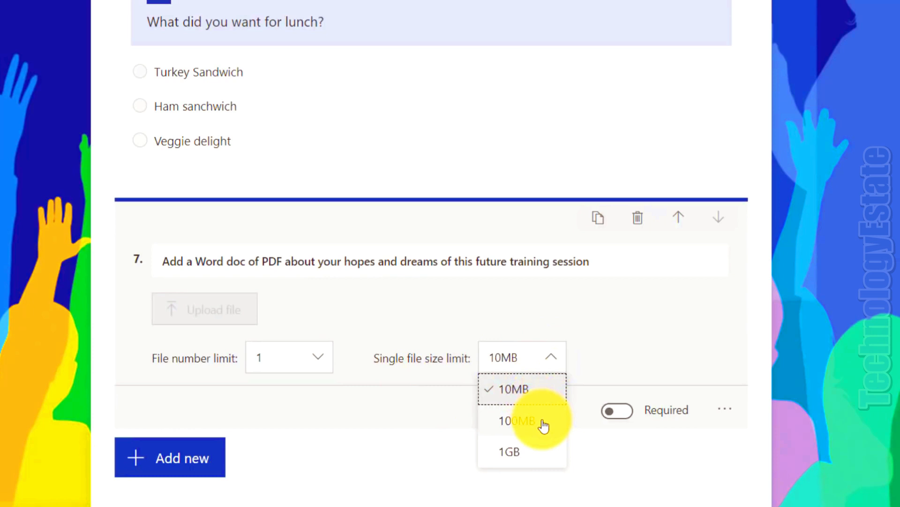
click(526, 393)
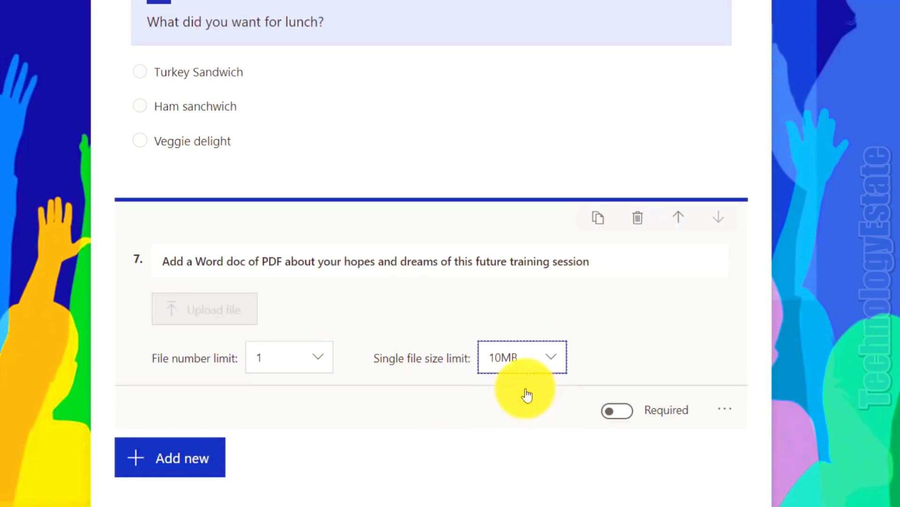
Restrict the upload question's accepted file types to Word and PDF
click(726, 409)
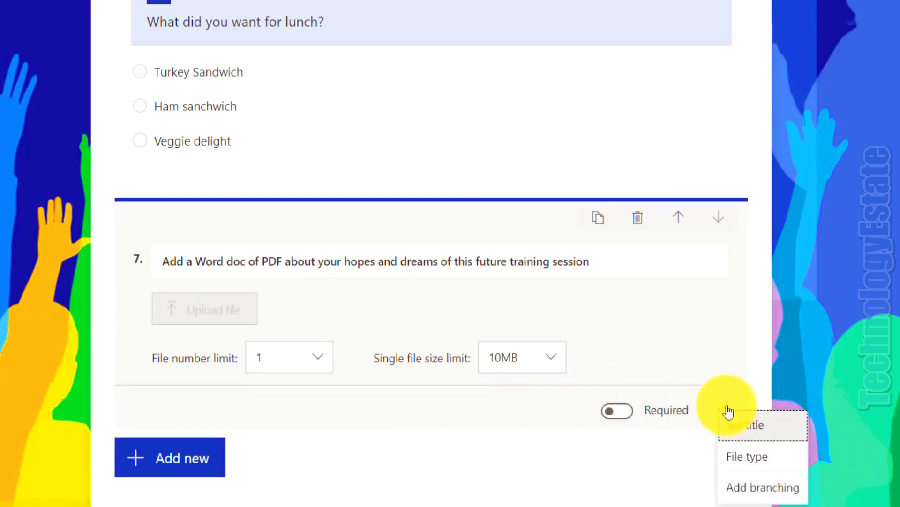
click(772, 464)
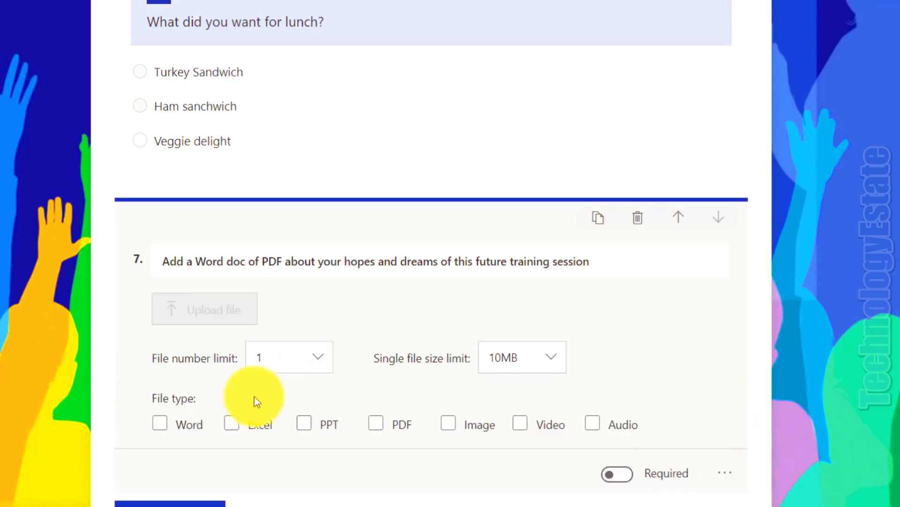
click(159, 424)
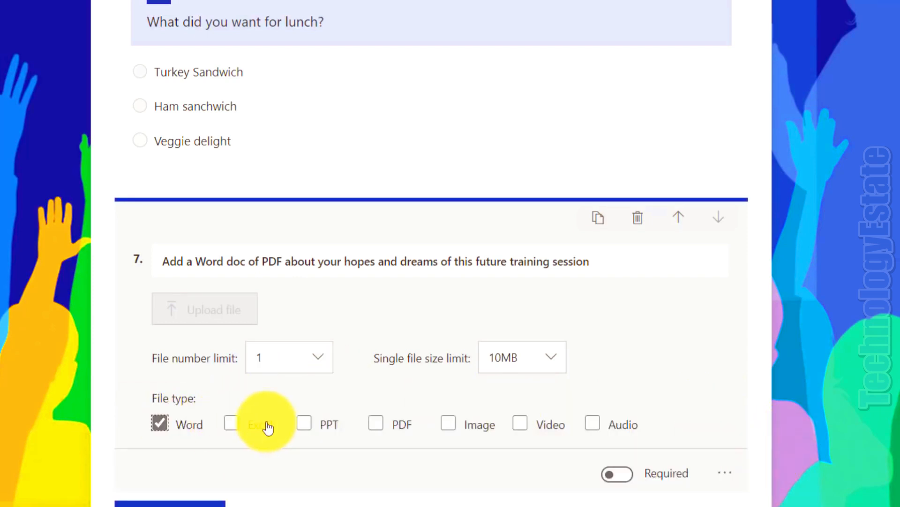
click(377, 423)
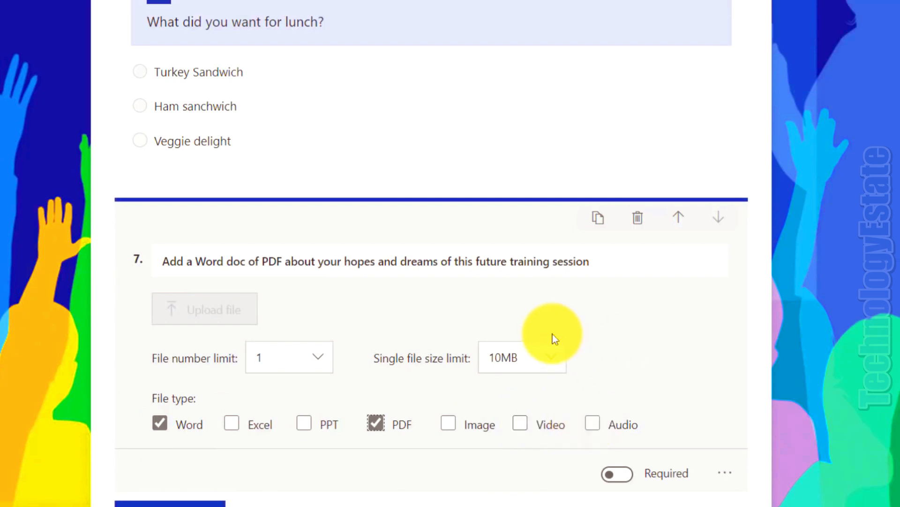
scroll(555, 338, down, 2)
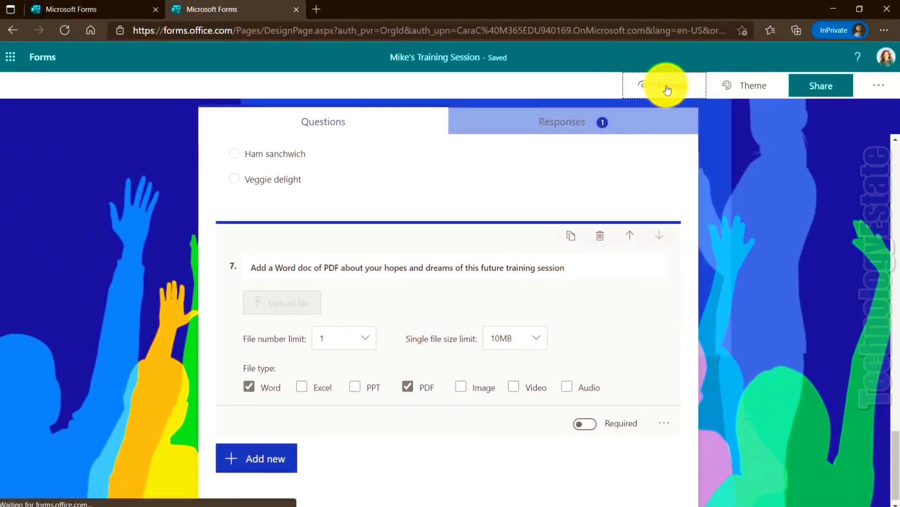
Preview the form and answer the day-of-the-week question with Saturday
click(666, 84)
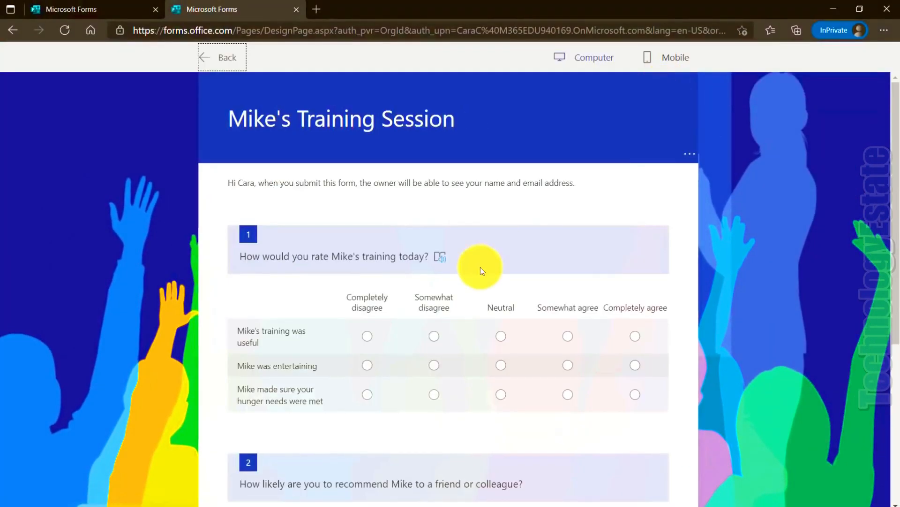
scroll(342, 351, down, 15)
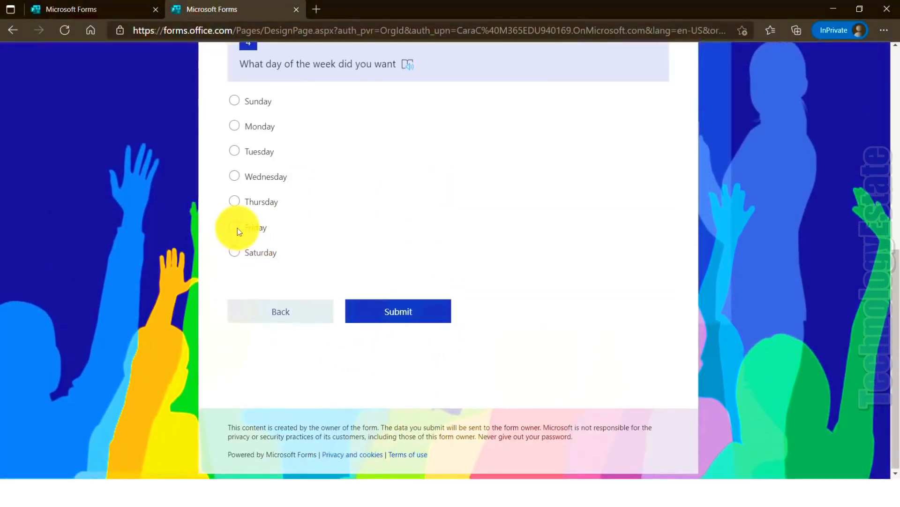
click(235, 256)
scroll(329, 300, down, 7)
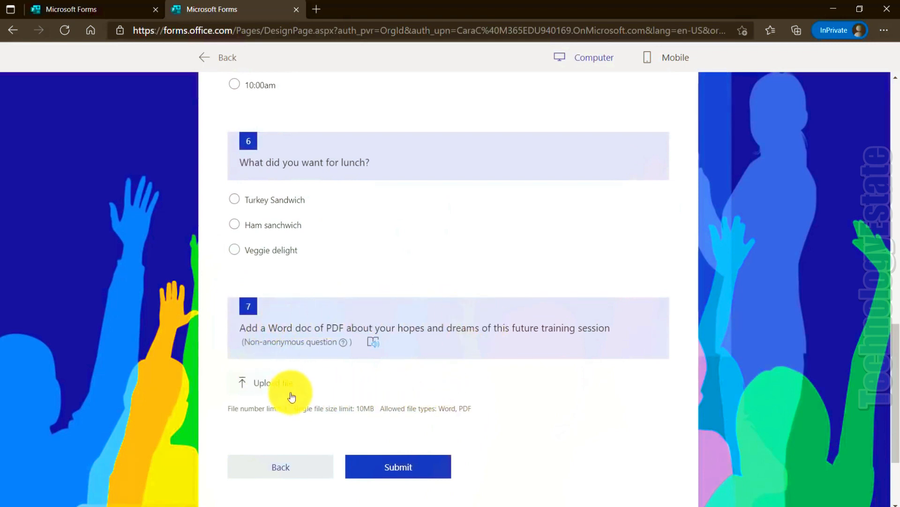
Upload Amazon Rainforest.docx as the answer to question 7 in the preview
click(273, 389)
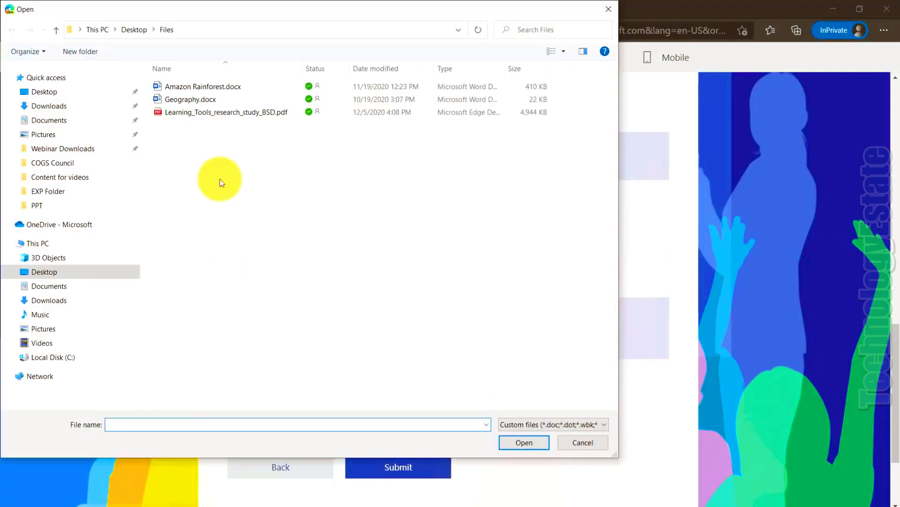
click(209, 88)
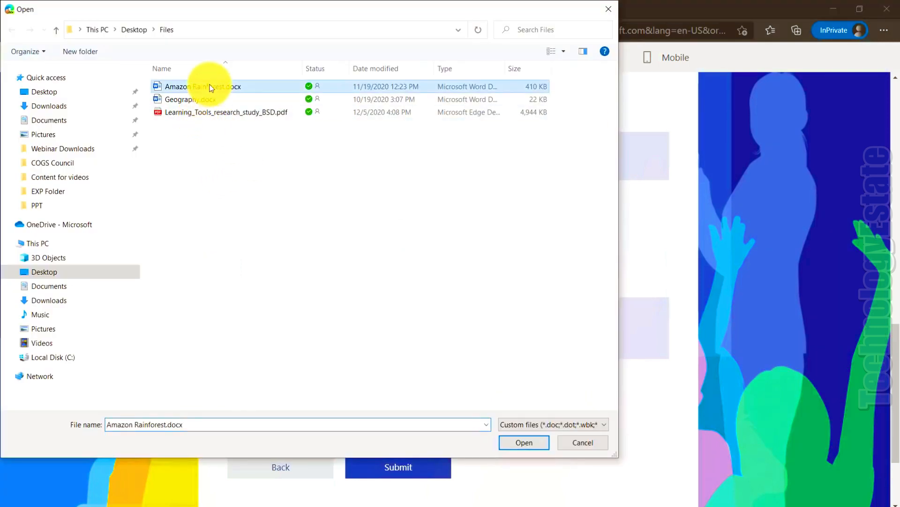
click(524, 444)
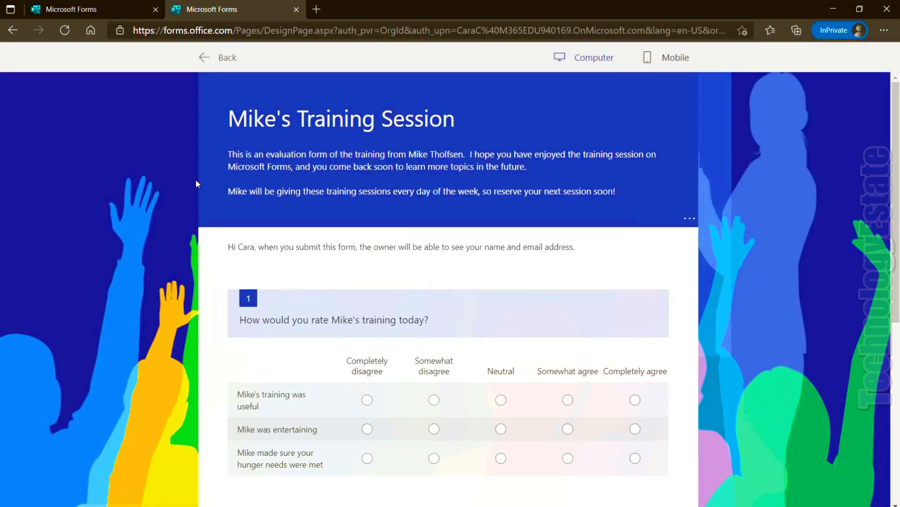
Disable Immersive Reader for the previewed form and enable it again
mouse_move(442, 177)
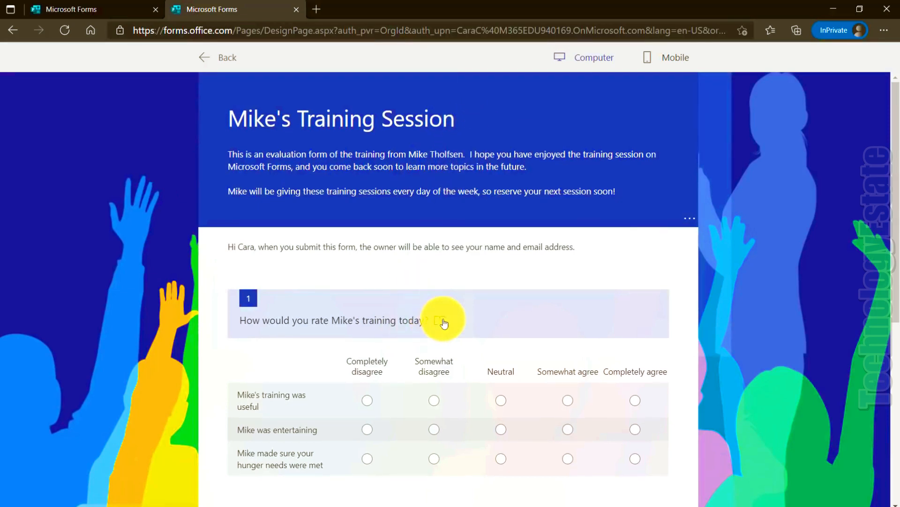
scroll(444, 322, down, 5)
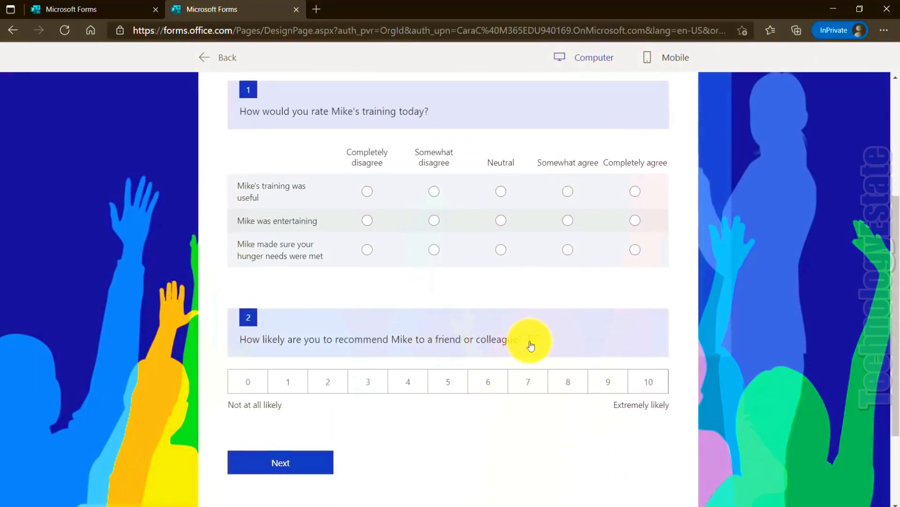
scroll(537, 346, up, 5)
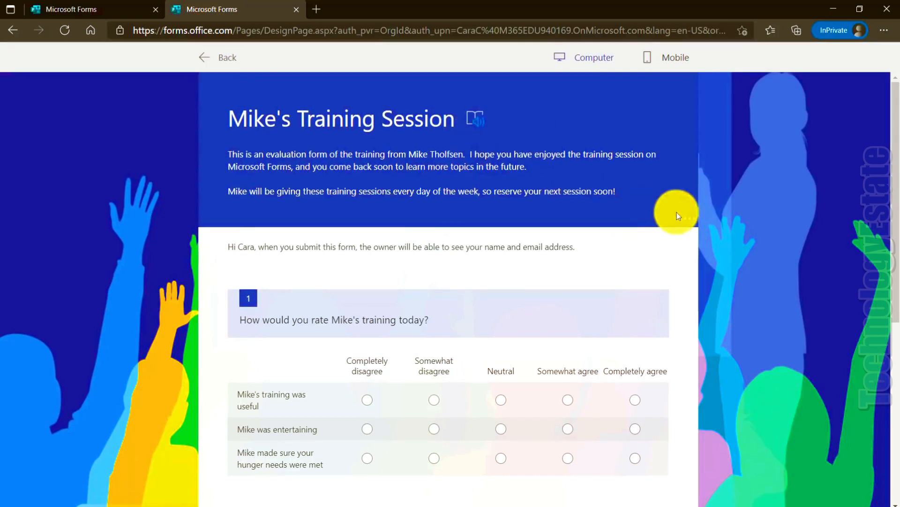
click(692, 227)
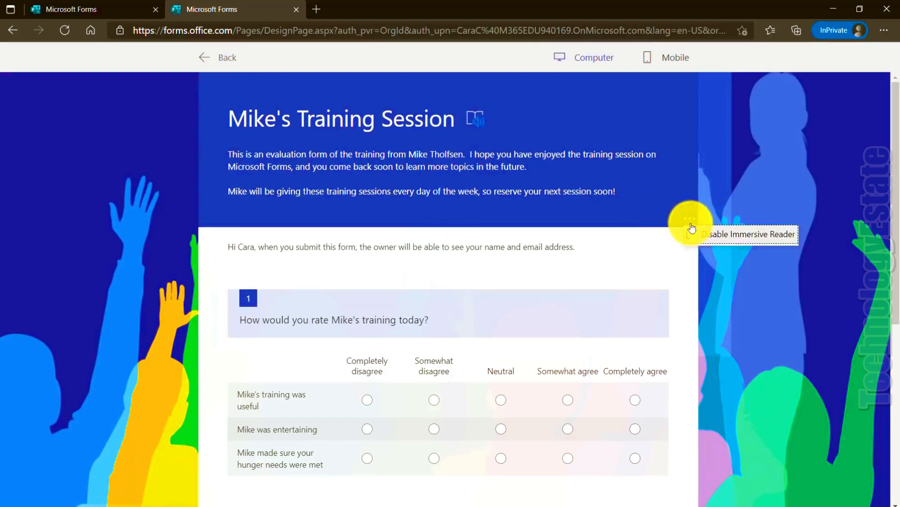
click(725, 234)
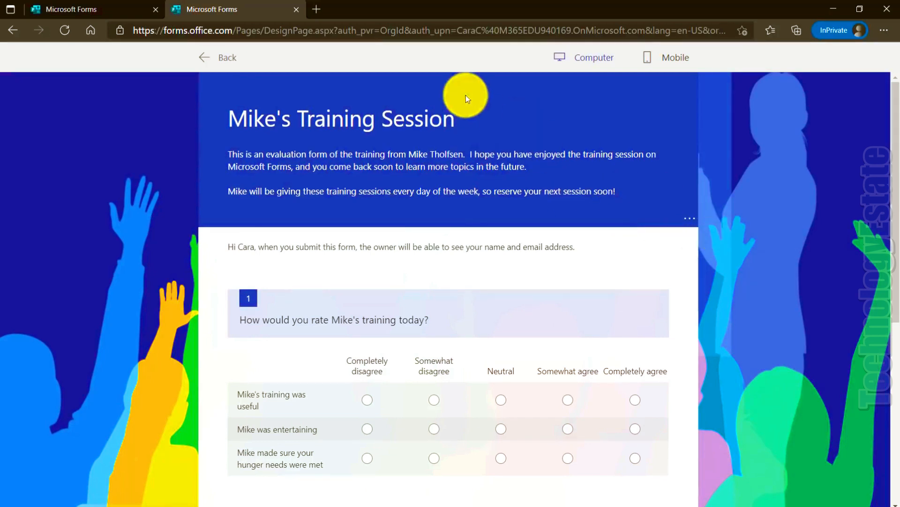
click(691, 218)
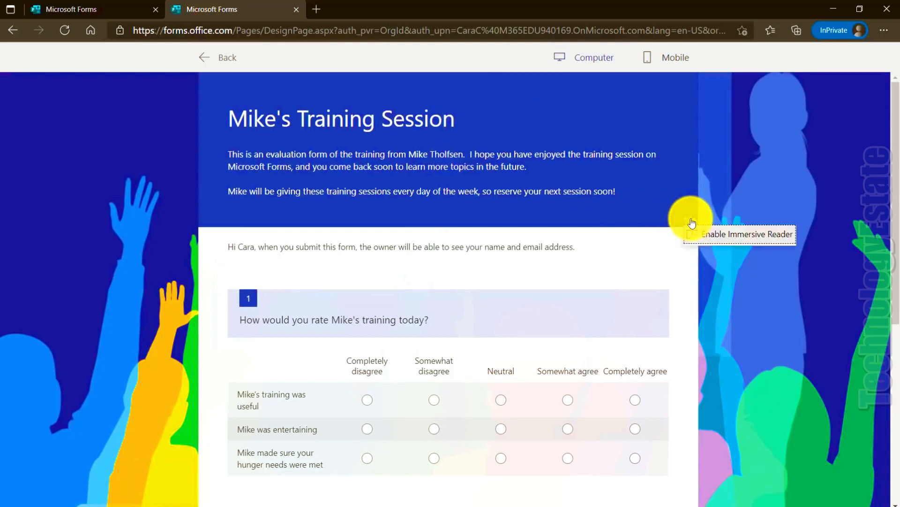
click(730, 239)
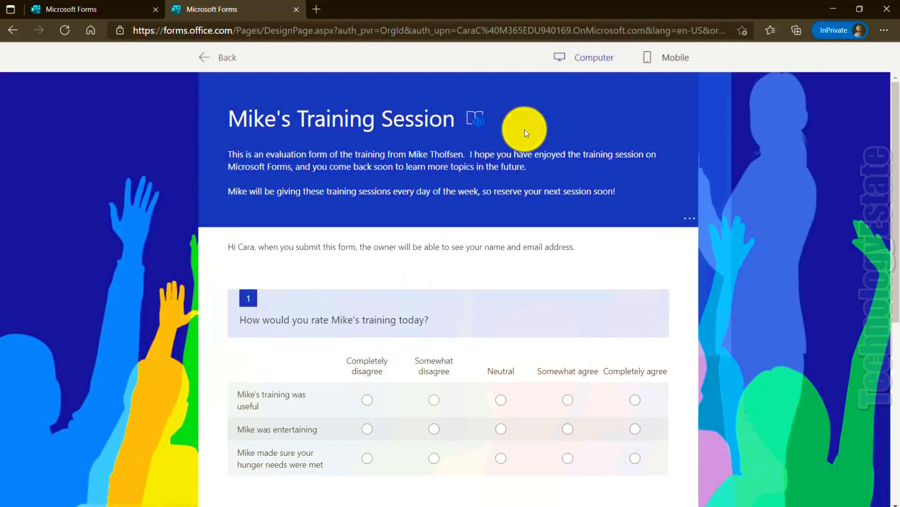
Open the form's title and description in full-screen Immersive Reader, play part of the text aloud, and show the voice options
click(476, 122)
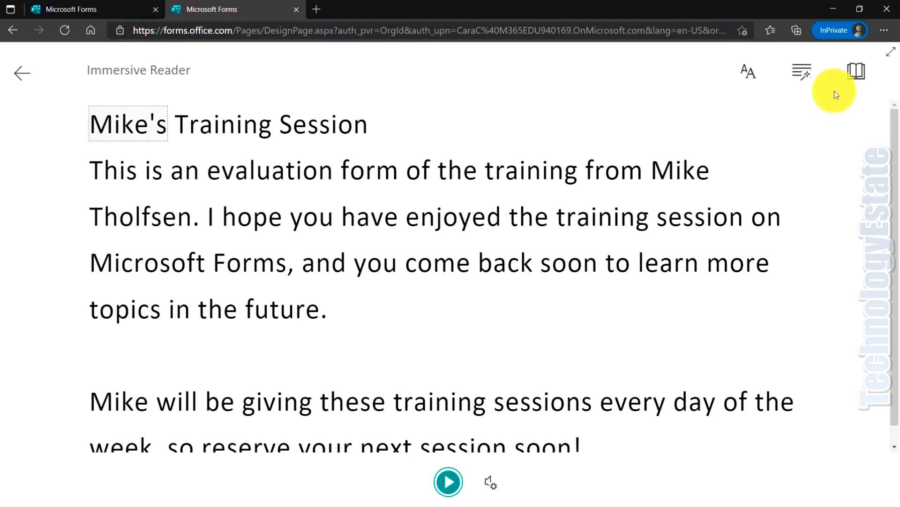
click(891, 52)
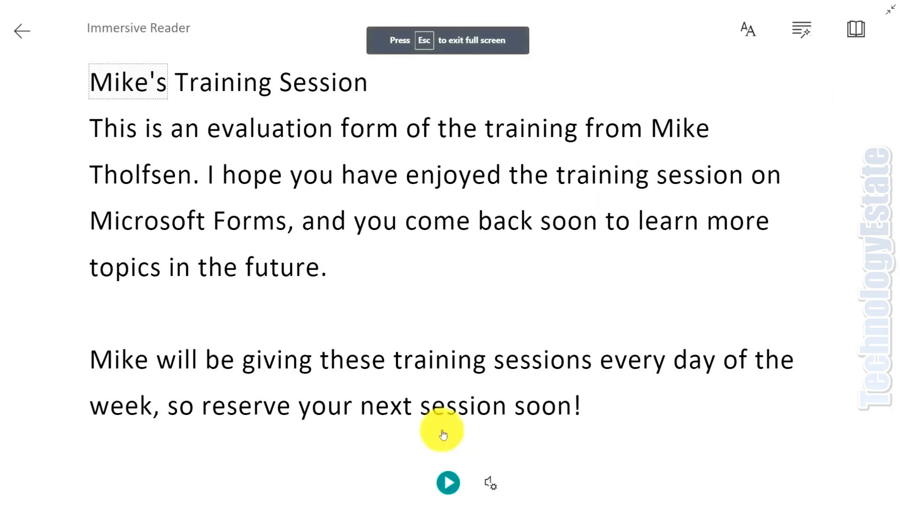
click(447, 484)
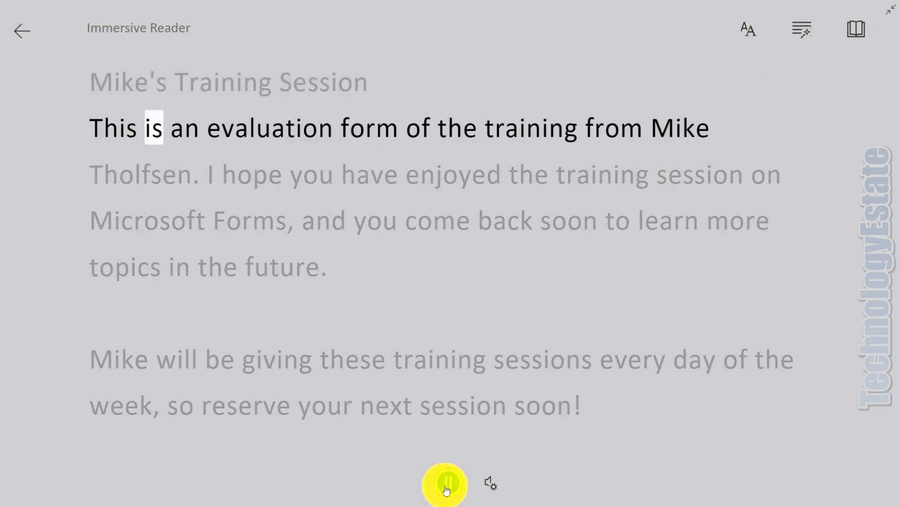
click(446, 489)
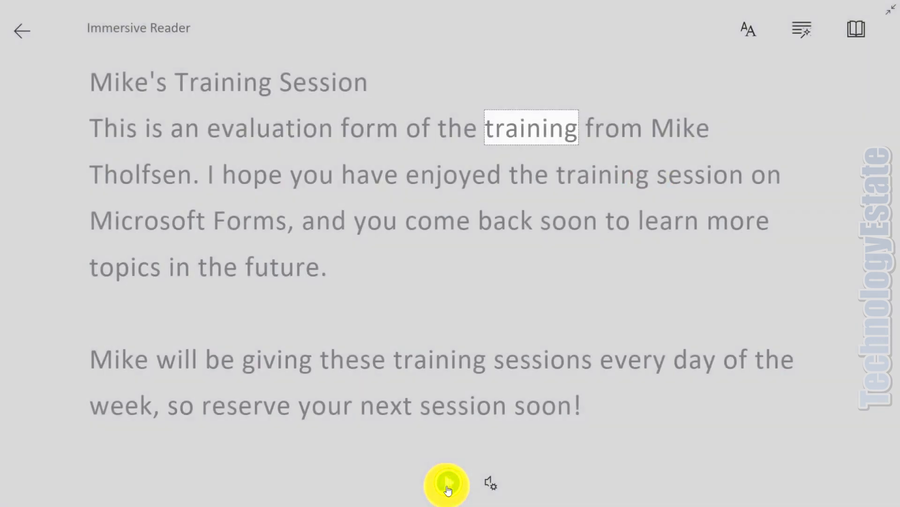
click(491, 483)
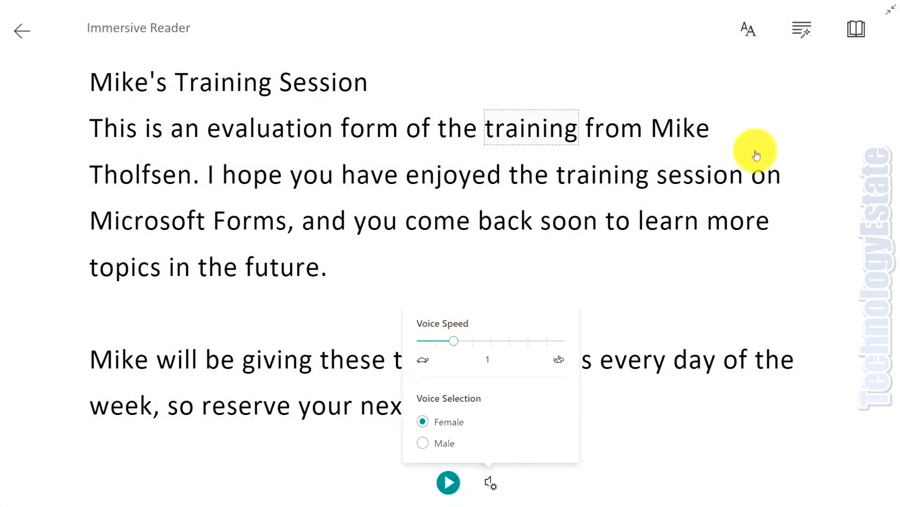
Turn on increased text spacing in Immersive Reader and try several color themes, finishing with bright yellow
click(756, 31)
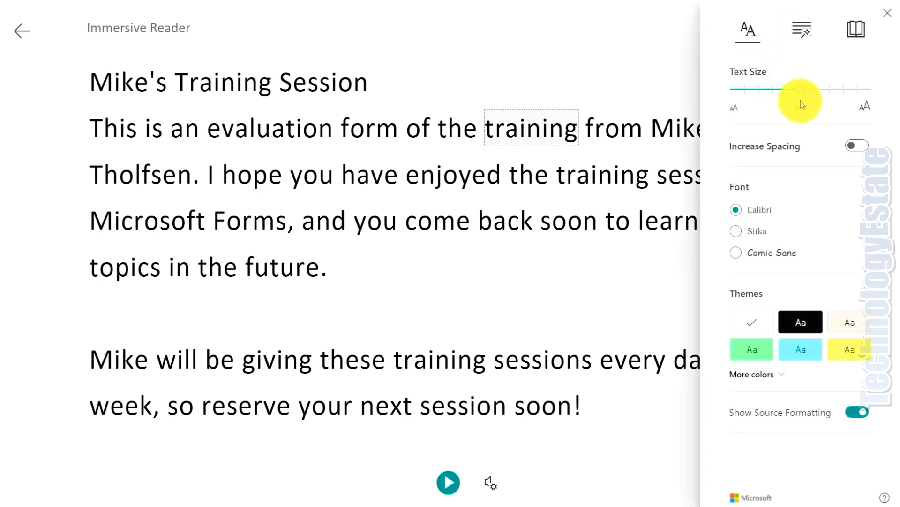
click(851, 147)
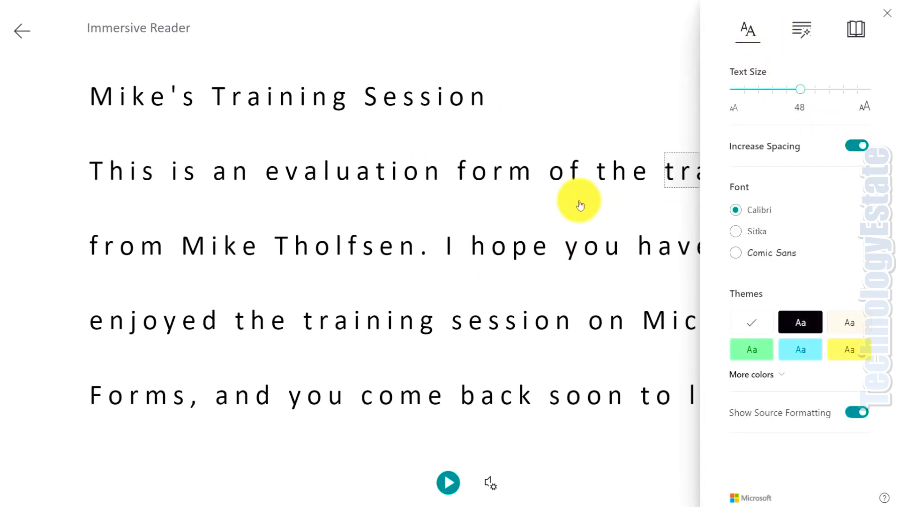
click(797, 325)
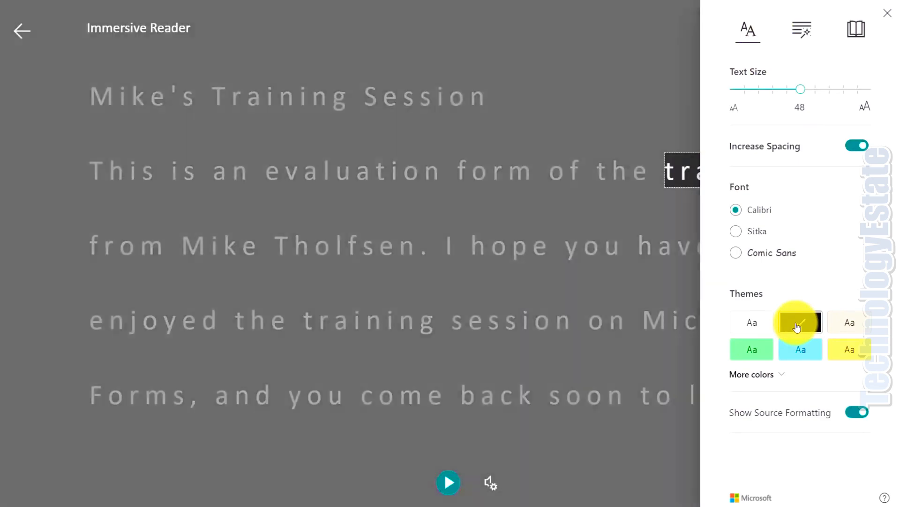
click(801, 352)
click(766, 374)
scroll(767, 379, down, 3)
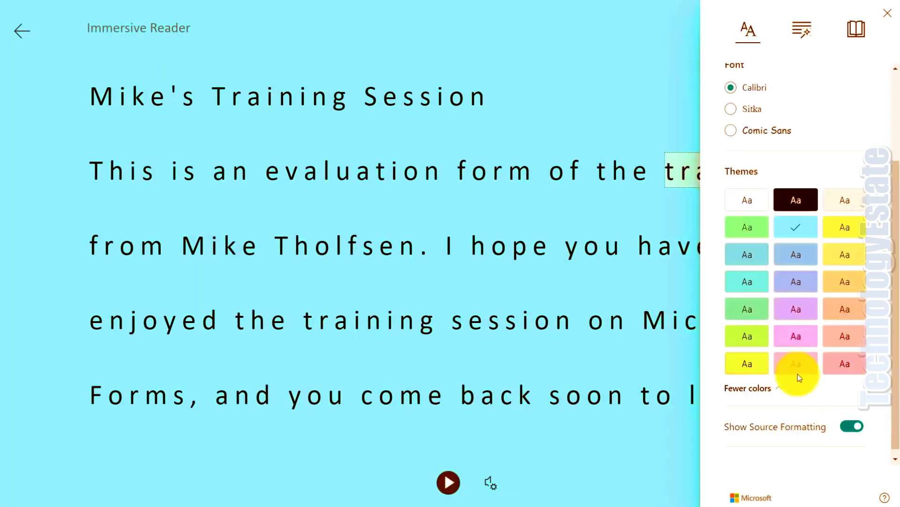
click(796, 339)
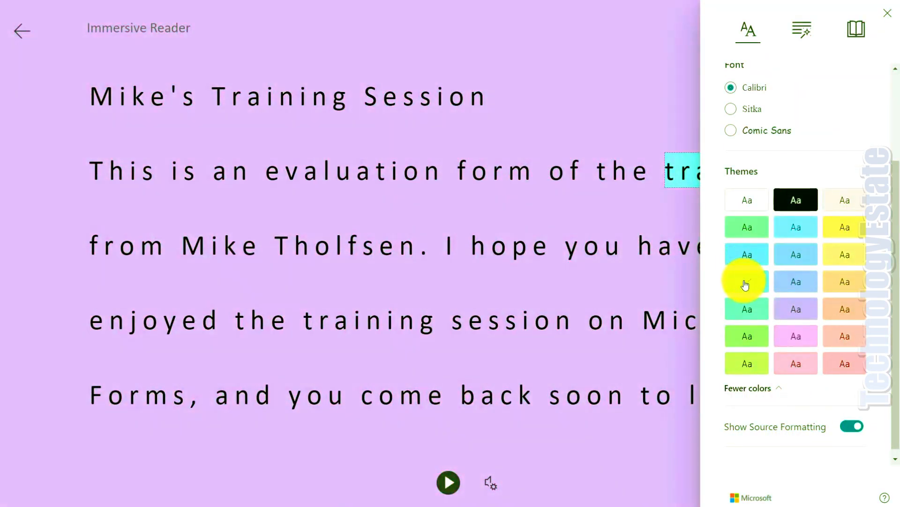
click(746, 283)
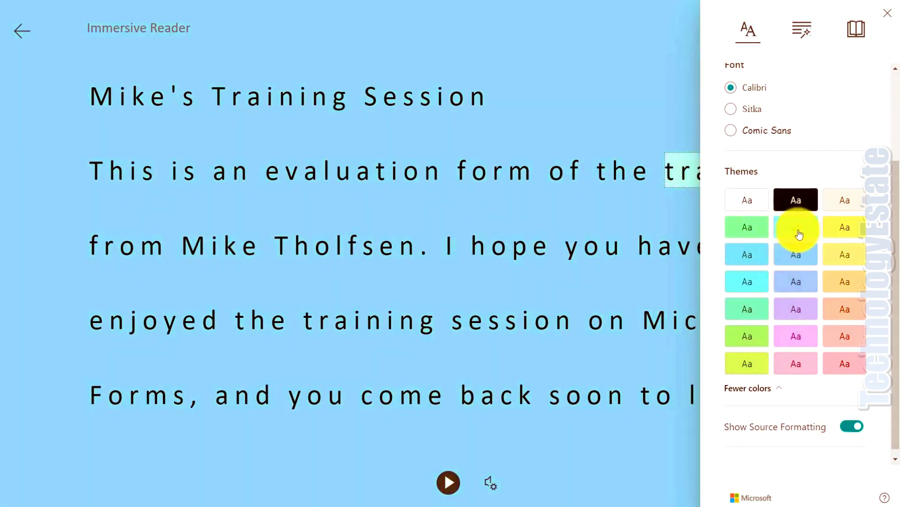
click(795, 229)
click(844, 227)
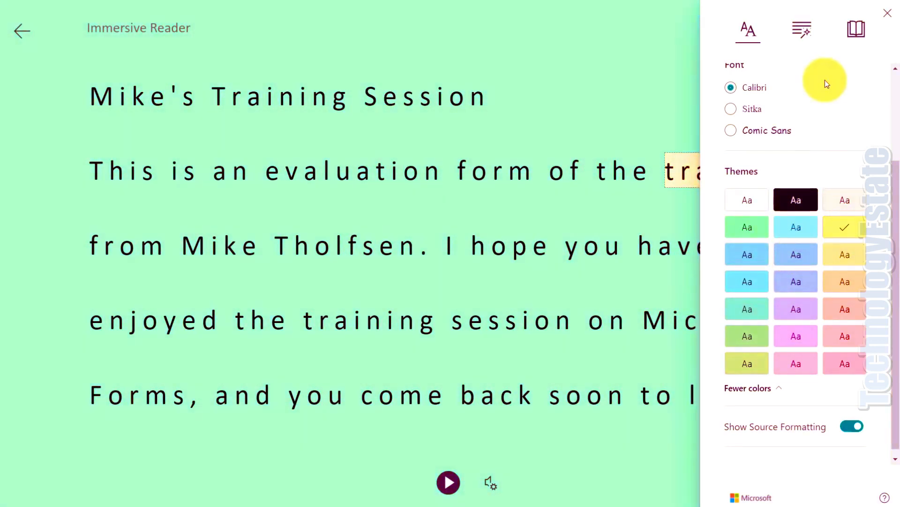
Turn on Line Focus in Immersive Reader and move the focus three lines down the text
click(856, 31)
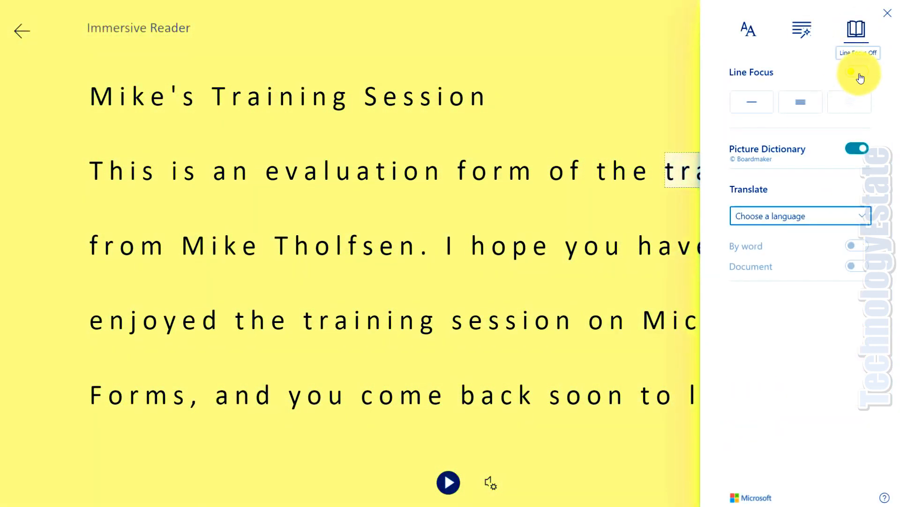
click(857, 73)
click(631, 73)
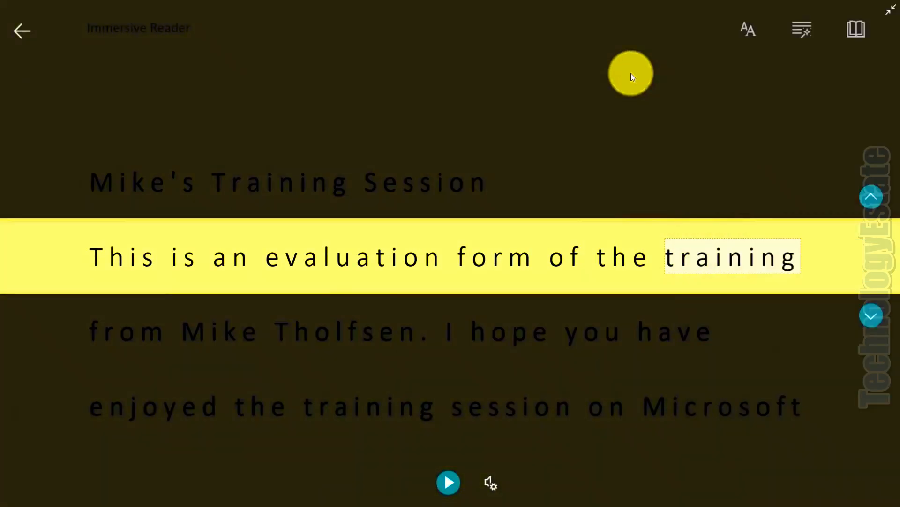
click(872, 322)
click(872, 323)
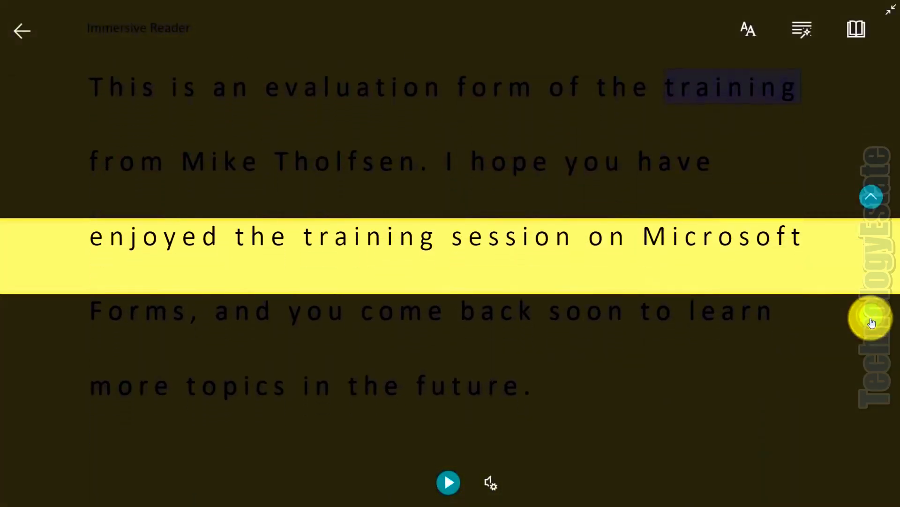
click(872, 322)
Try the three-line Line Focus setting and return to the single-line setting
click(856, 30)
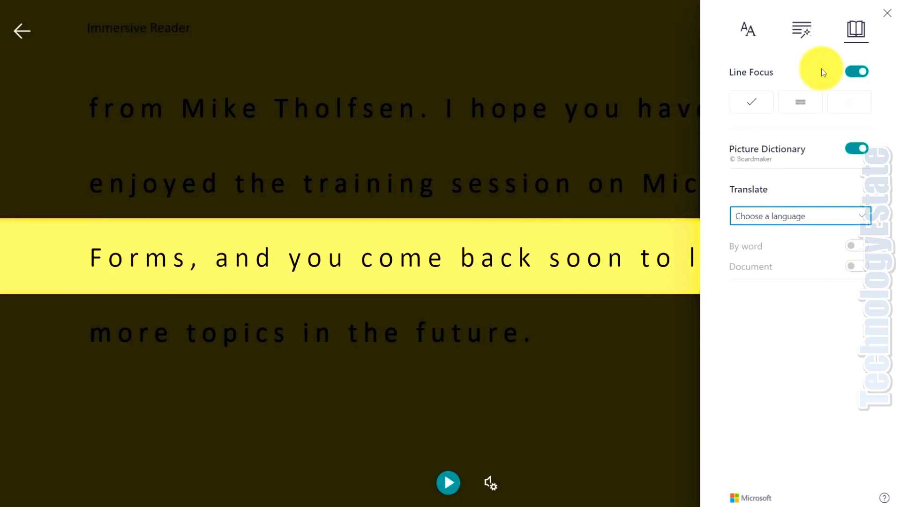
click(805, 102)
click(745, 104)
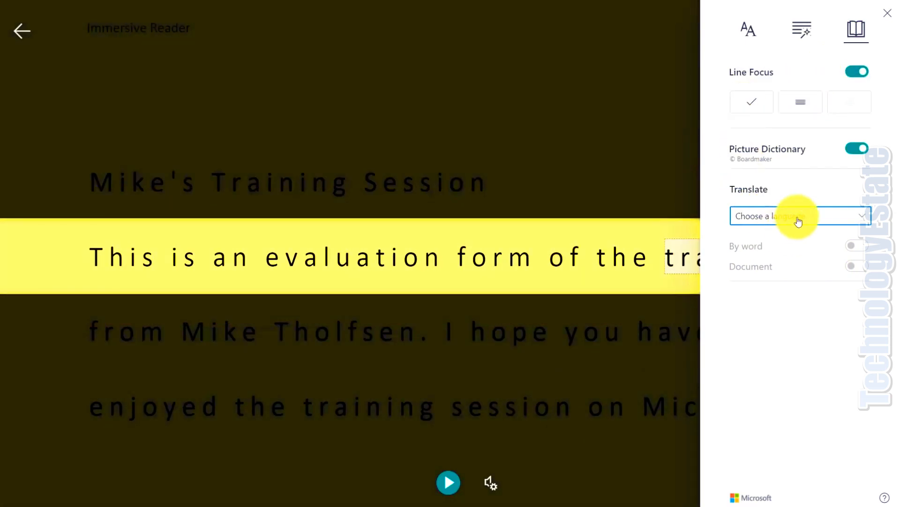
Set the translation language to Spanish (Mexico) and translate the whole document
click(799, 220)
drag(885, 261, 868, 462)
click(786, 403)
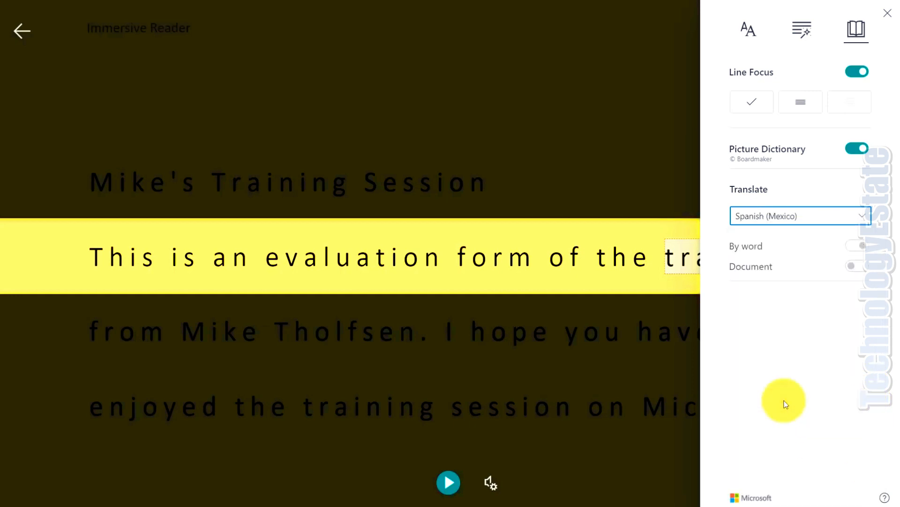
click(858, 265)
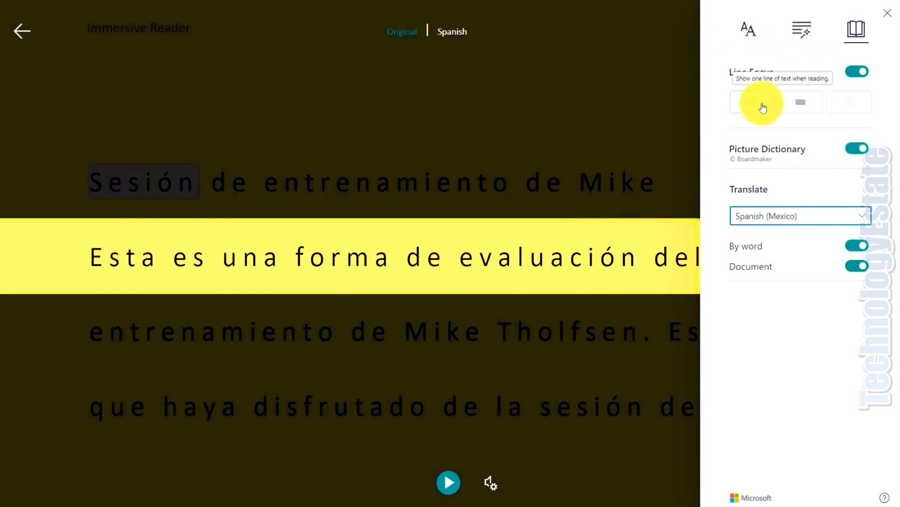
Turn off Line Focus and play part of the Spanish translation aloud before pausing it
click(854, 72)
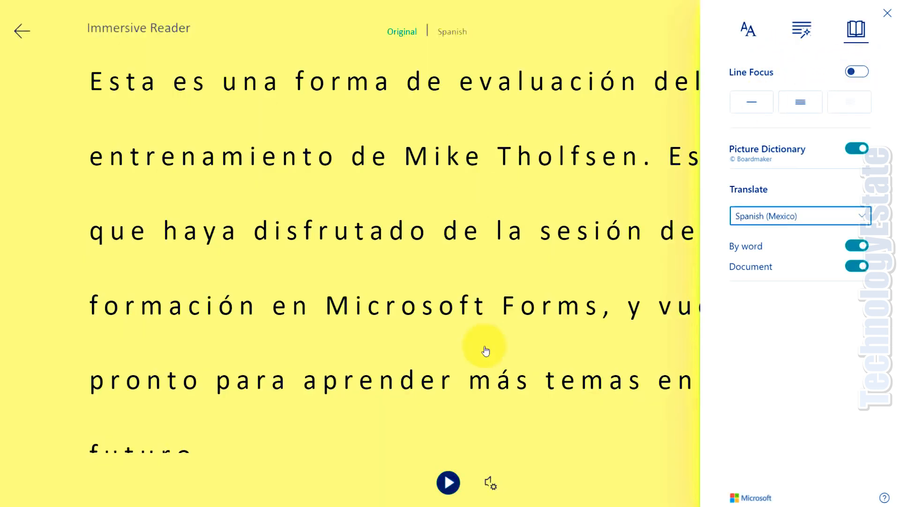
click(446, 480)
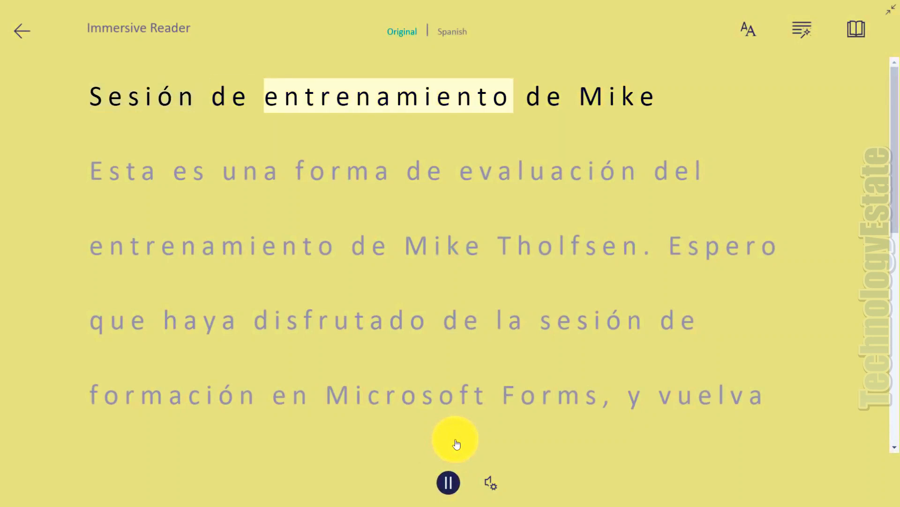
click(448, 484)
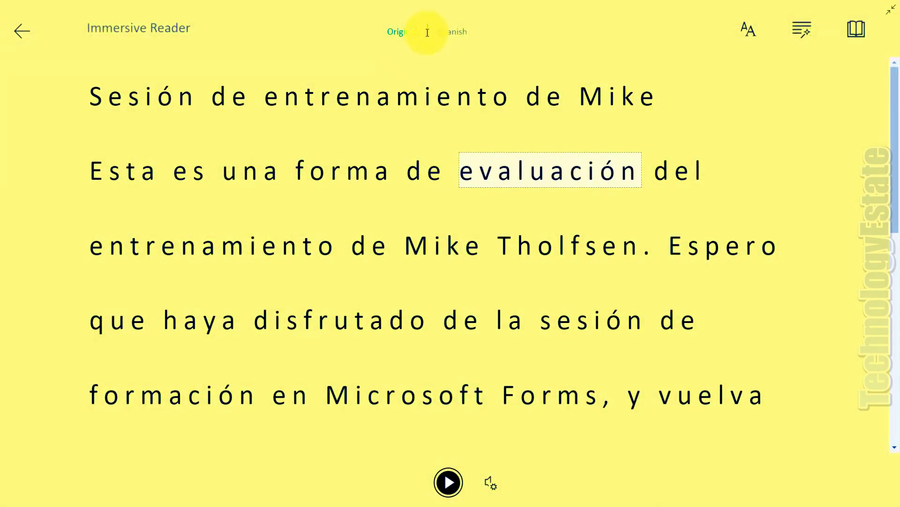
Compare the original English text with the Spanish translation, return to the original, and exit Immersive Reader
click(406, 37)
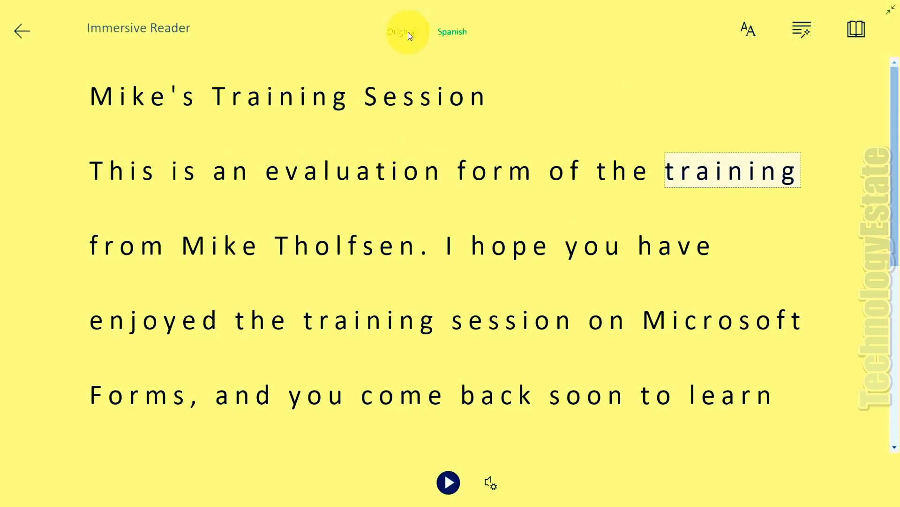
click(457, 33)
click(403, 33)
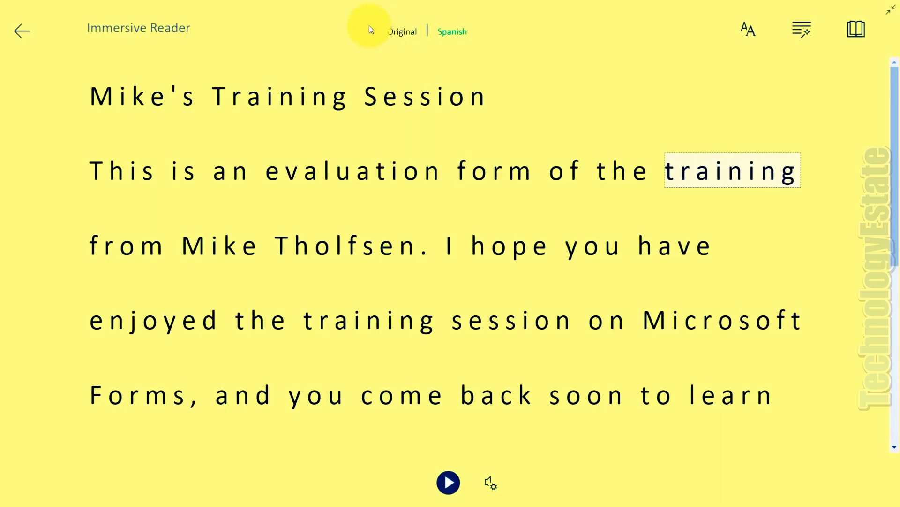
click(23, 31)
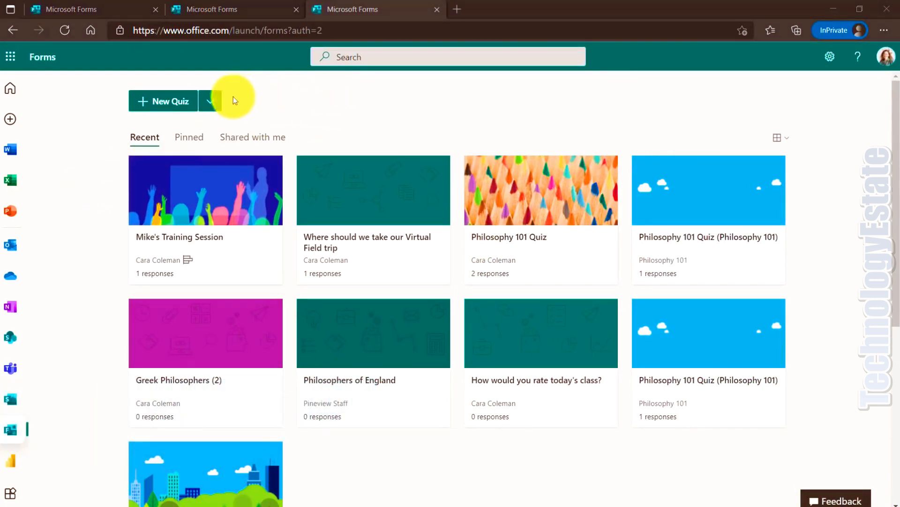
Create a new quiz titled "Math quiz"
click(178, 101)
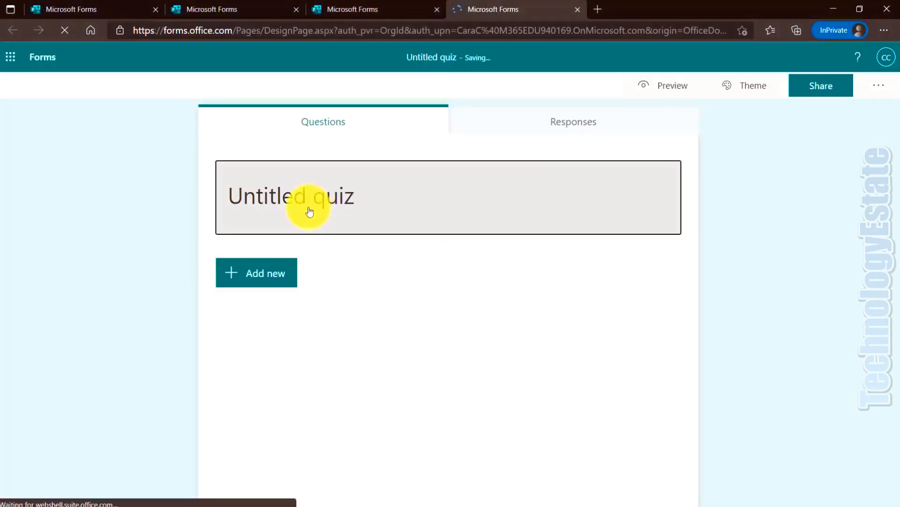
click(305, 205)
text(Math quiz)
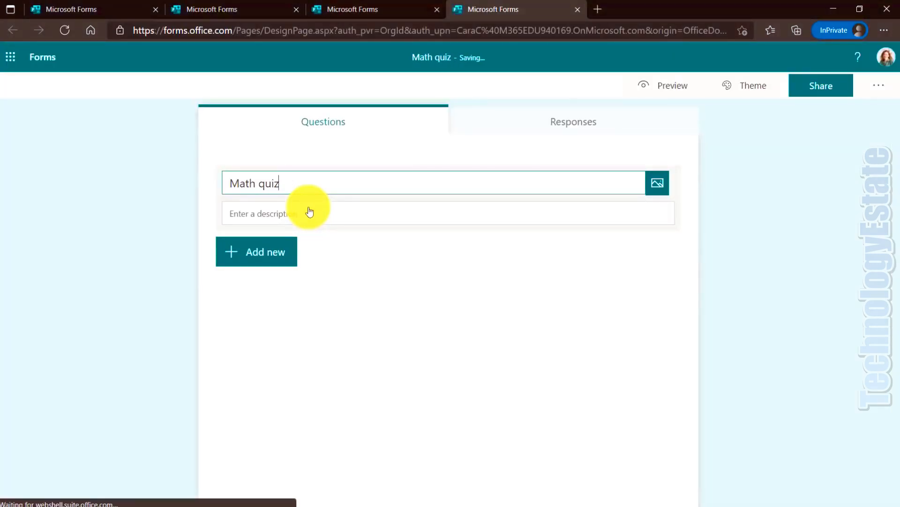
Add a text question reading "Please solve this equation" and enable its Math option
click(257, 256)
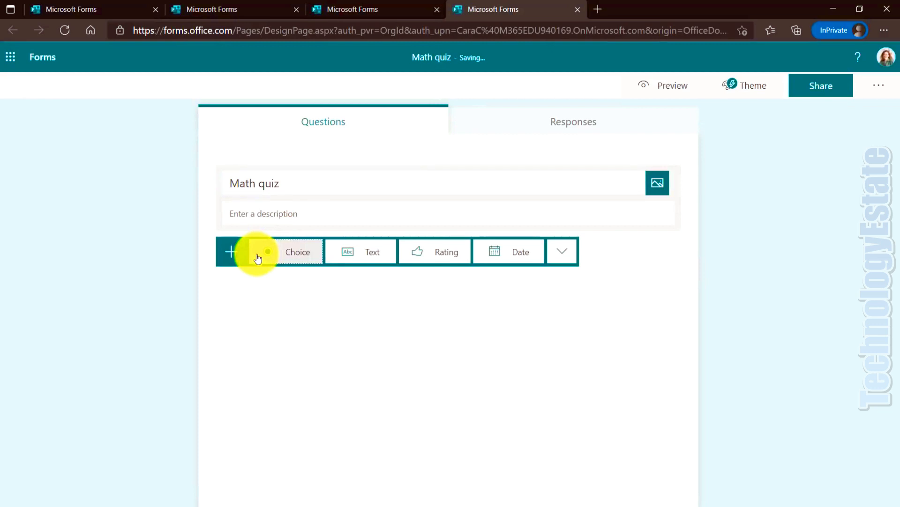
click(356, 258)
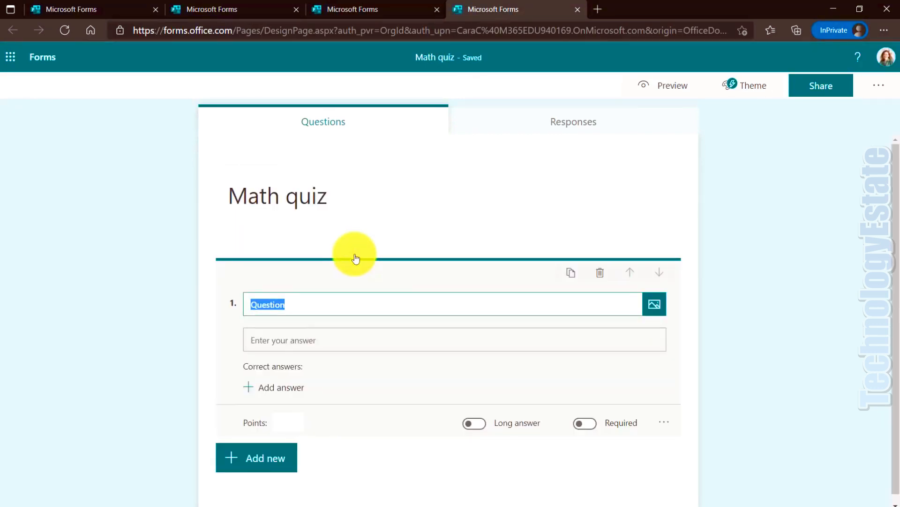
text(Please solve this equation)
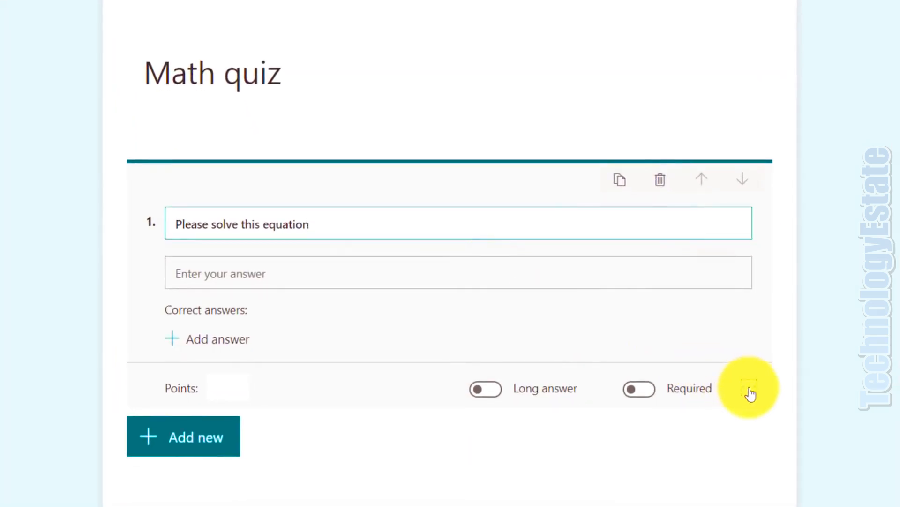
click(749, 389)
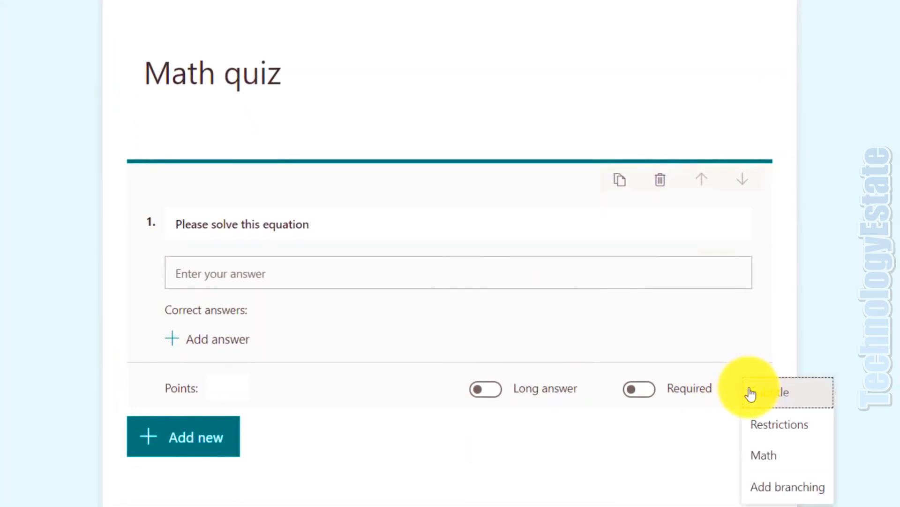
click(792, 457)
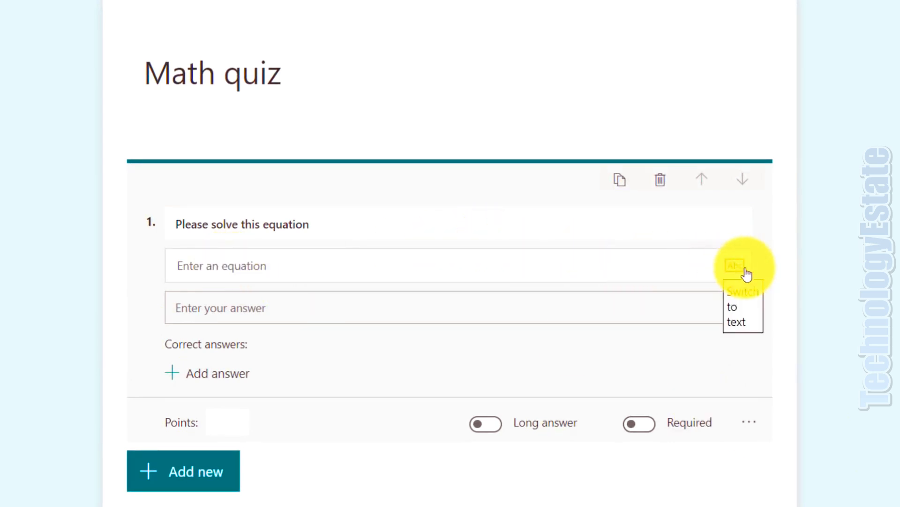
Enter the equation 5x + 3y = 7 in the question's equation field
click(232, 271)
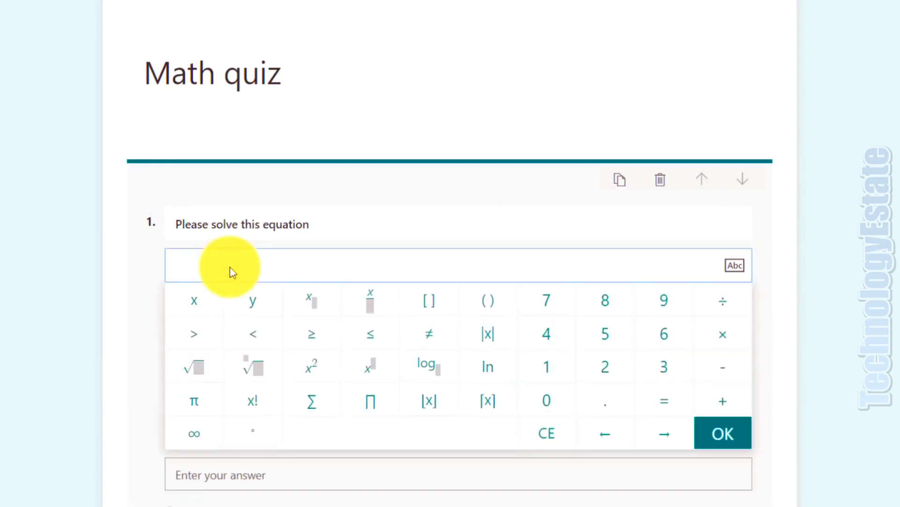
text(5)
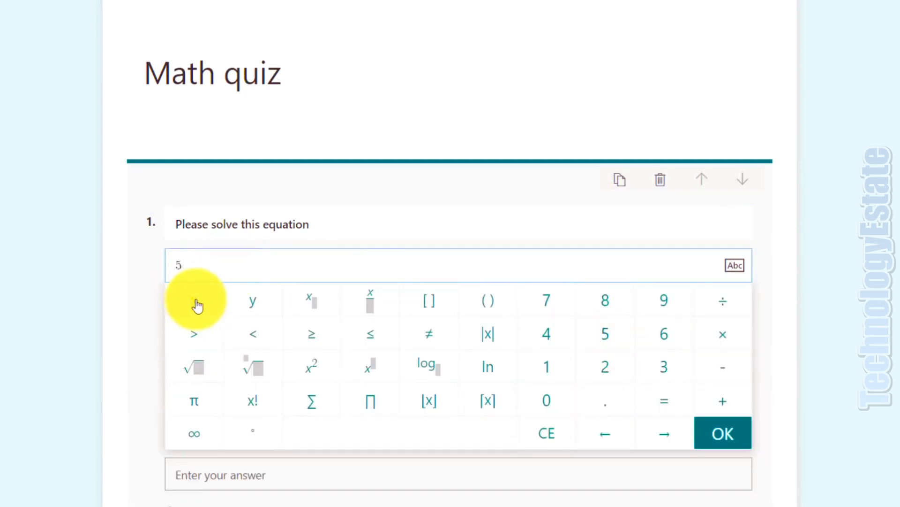
click(195, 304)
click(723, 400)
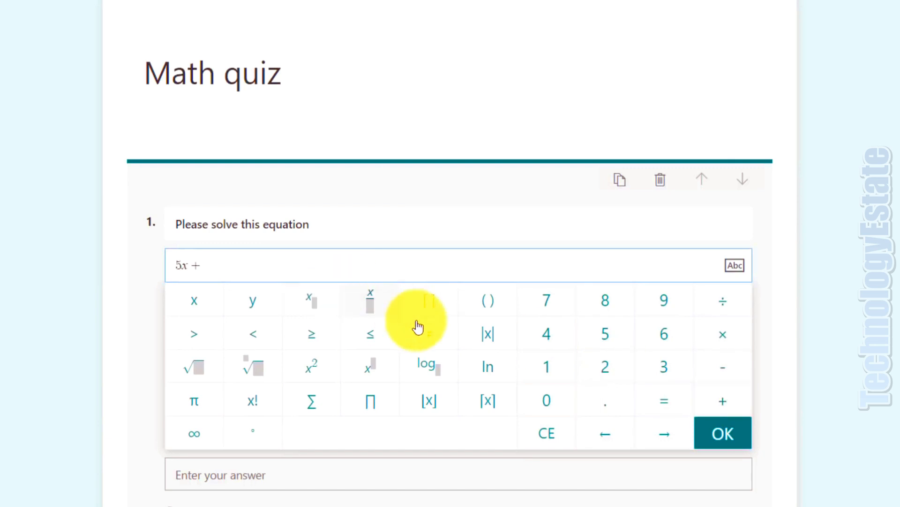
click(659, 367)
click(260, 307)
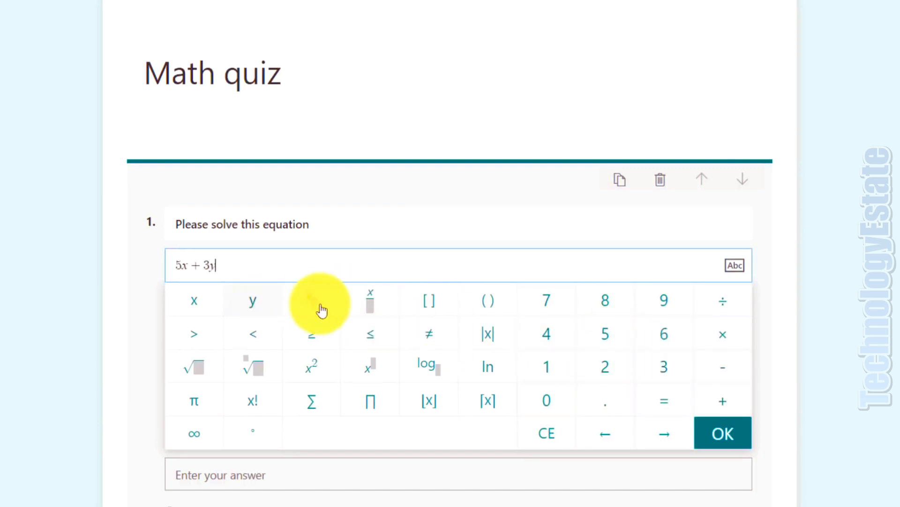
click(666, 402)
click(551, 300)
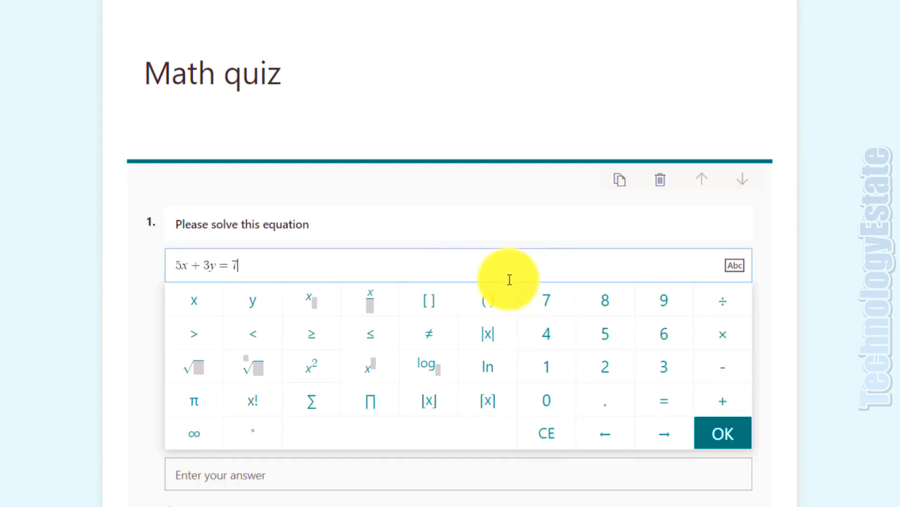
Put the equation under a square root, replace its contents with 25, and accept √25 as the question's equation
key(ctrl+a)
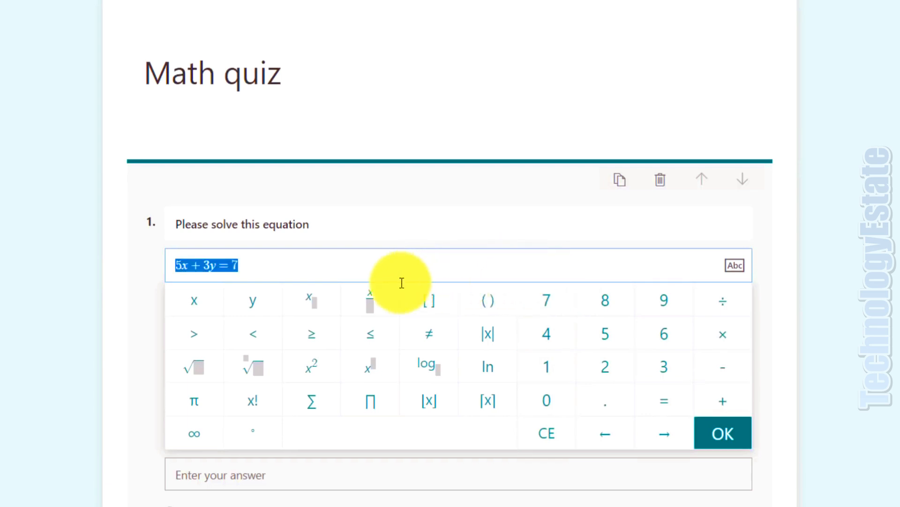
click(199, 371)
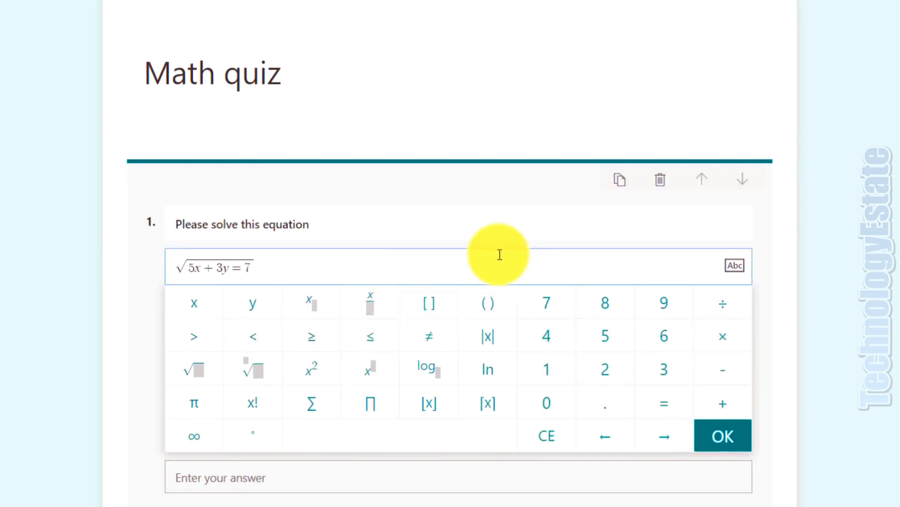
key(ctrl+a)
key(BackSpace)
text(25)
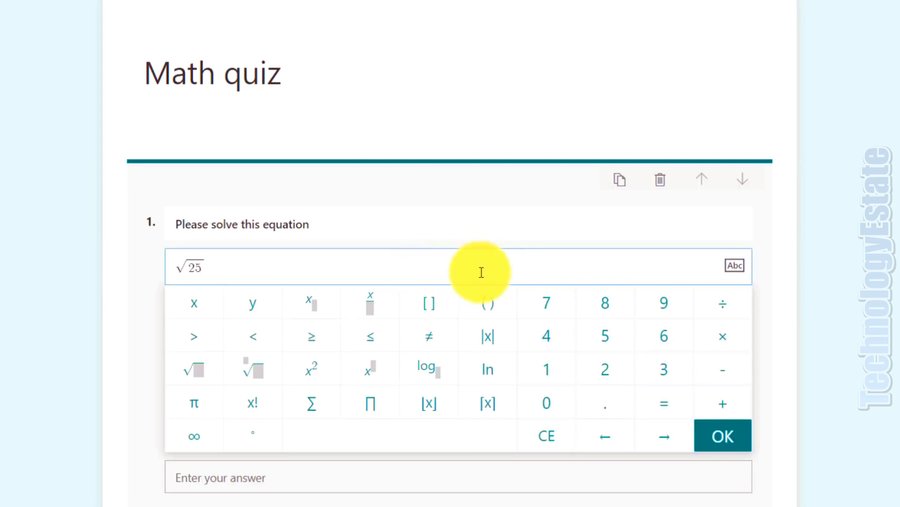
click(731, 437)
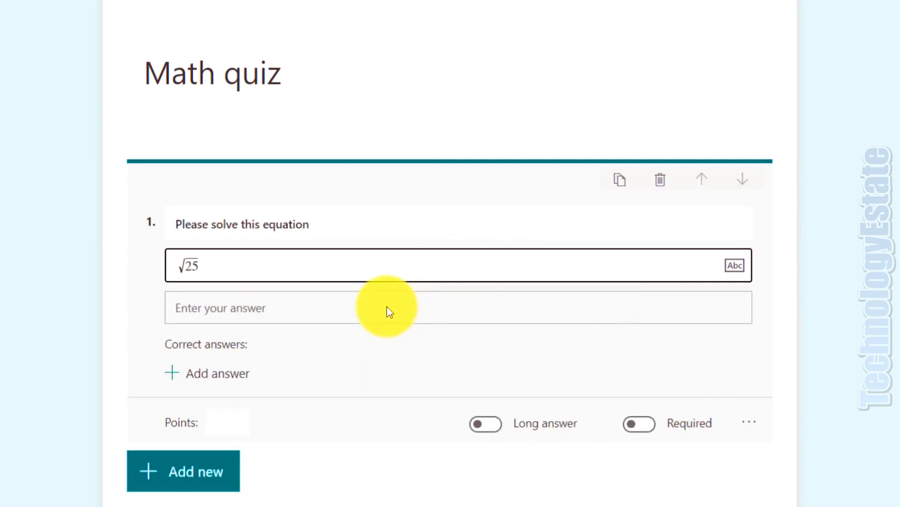
Add 5 as a correct answer to the equation question
click(230, 374)
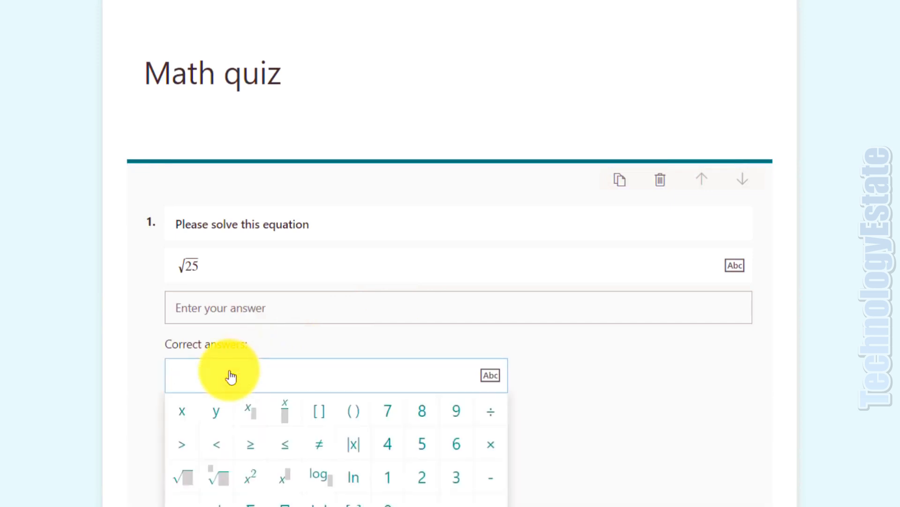
text(5)
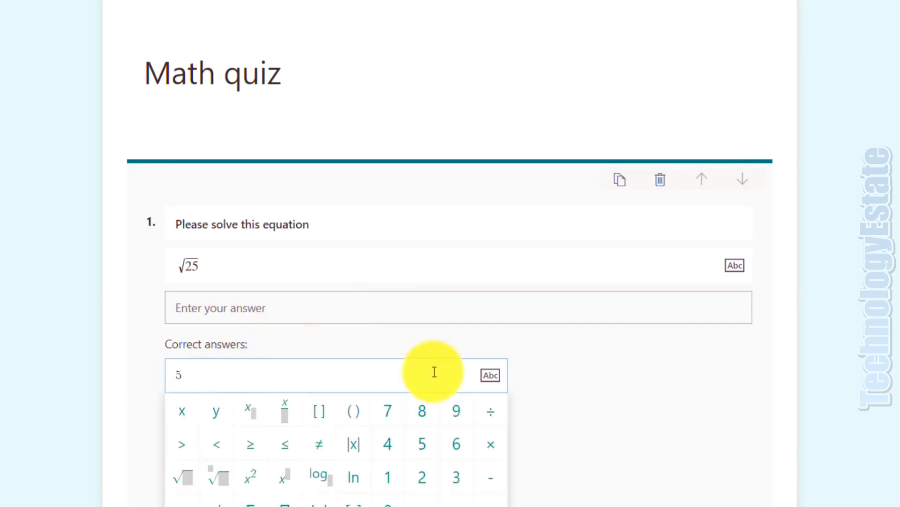
scroll(432, 372, down, 3)
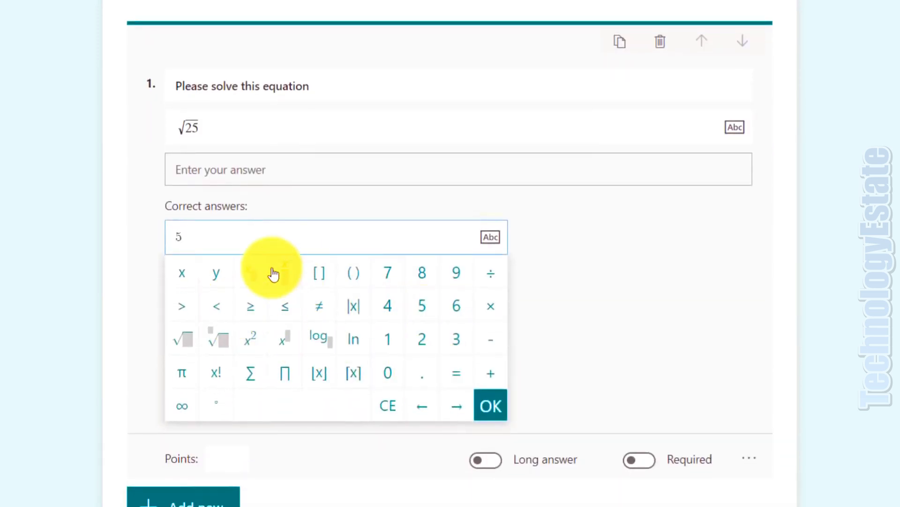
click(494, 244)
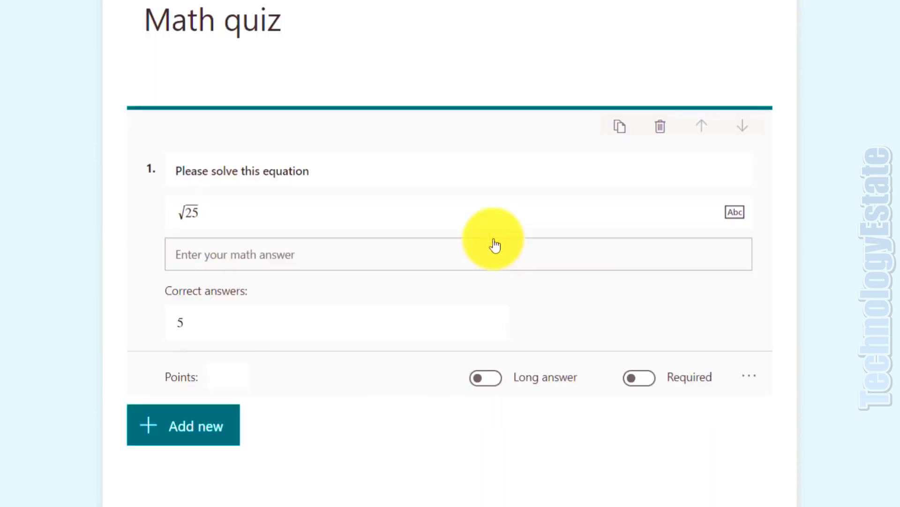
Try the word Five as the correct answer and set it back to 5
click(286, 323)
text(Five)
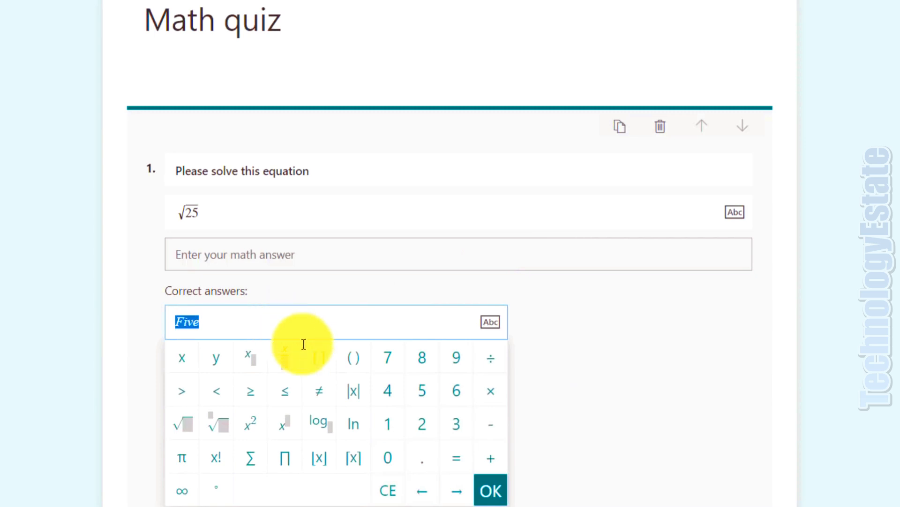
click(415, 389)
click(505, 497)
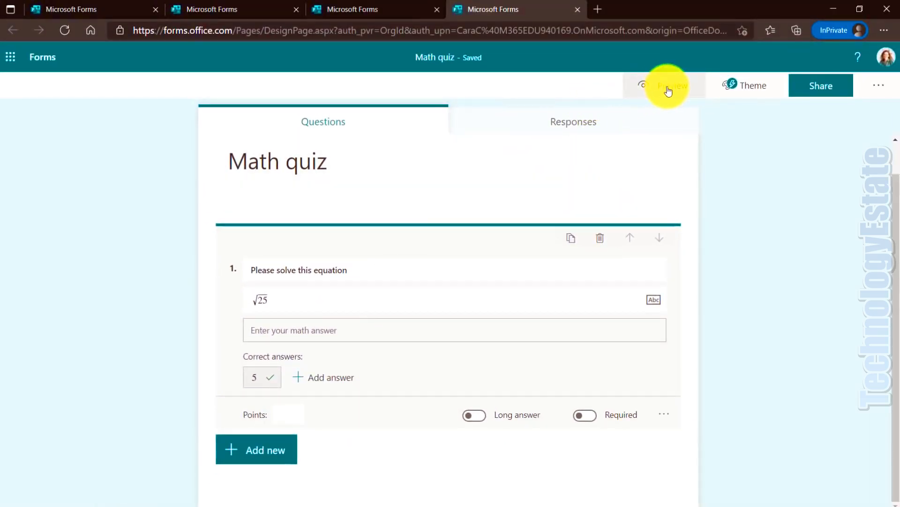
Preview the math quiz, open the math keypad in the answer field, and return to editing
click(668, 89)
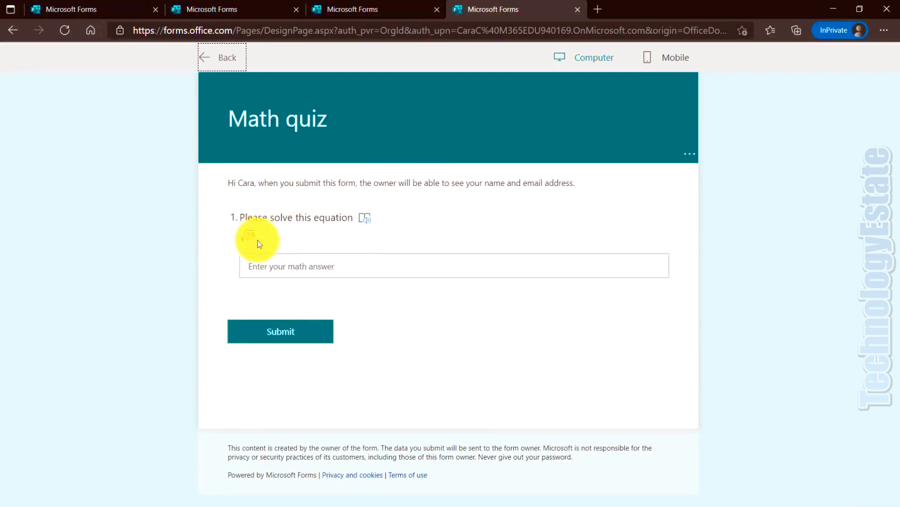
click(364, 267)
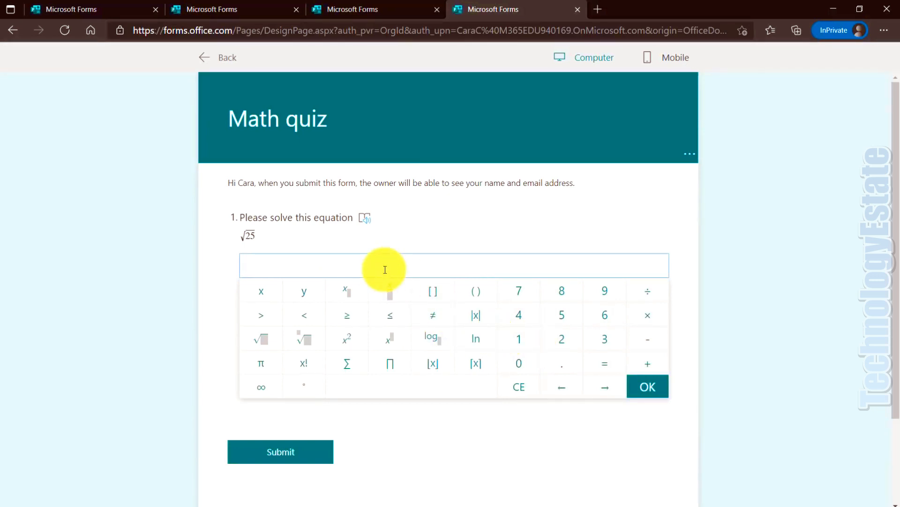
click(217, 57)
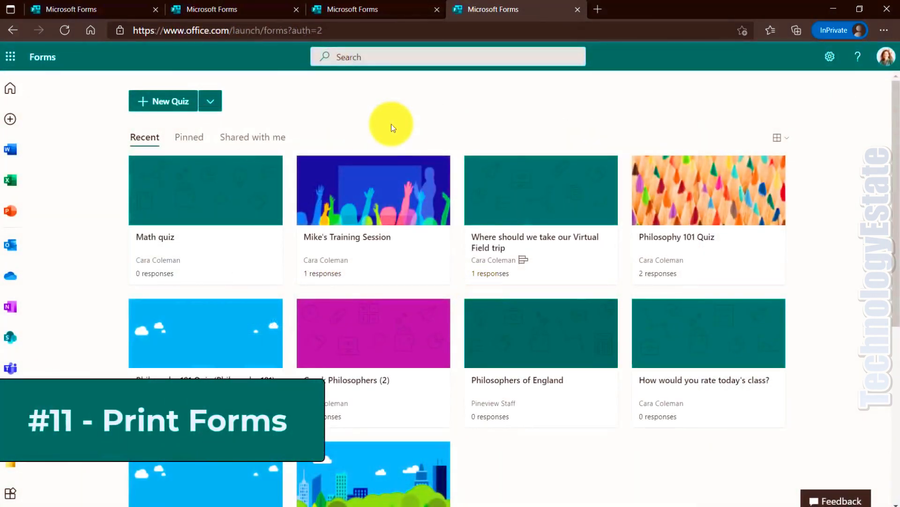
Open the training session form, bring up its print view, and look through the print preview pages
click(355, 197)
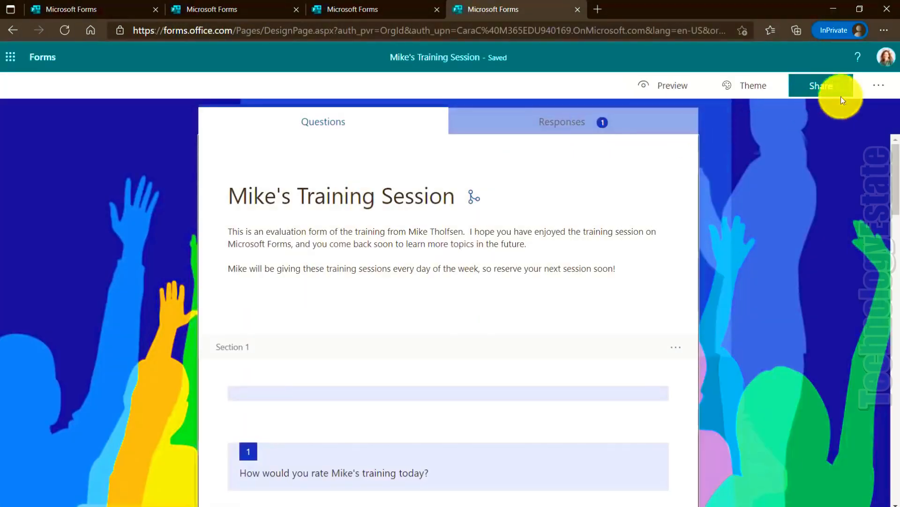
click(880, 86)
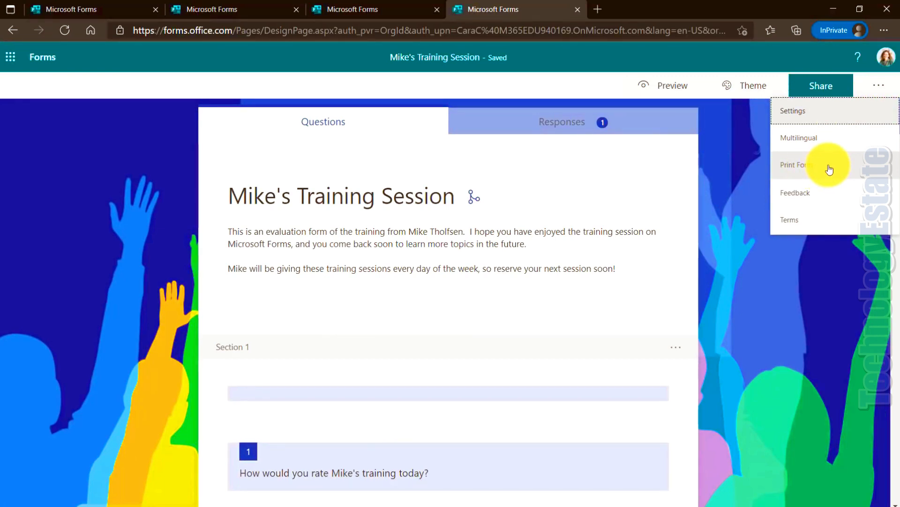
click(846, 169)
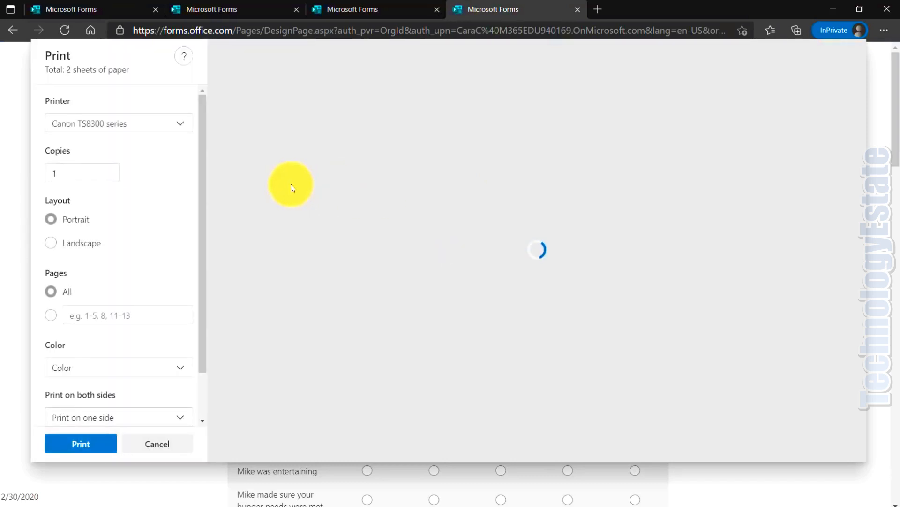
scroll(420, 217, down, 10)
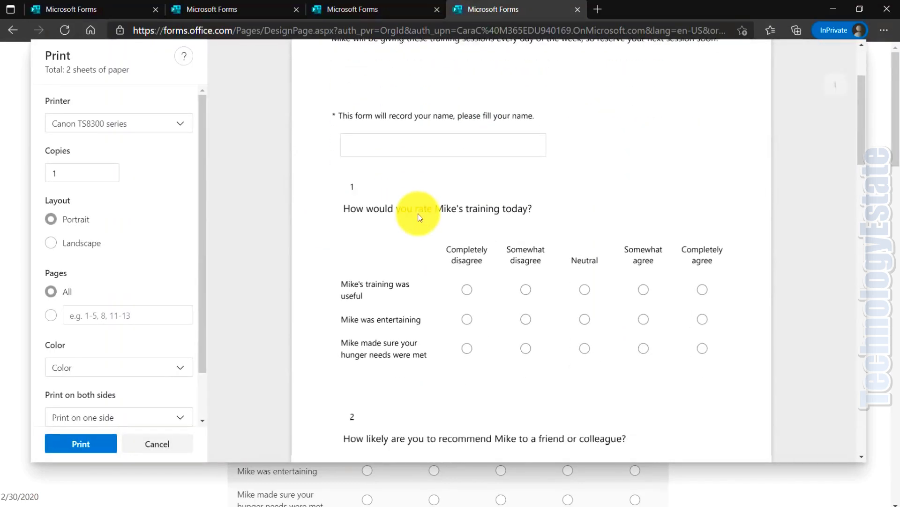
scroll(420, 217, up, 10)
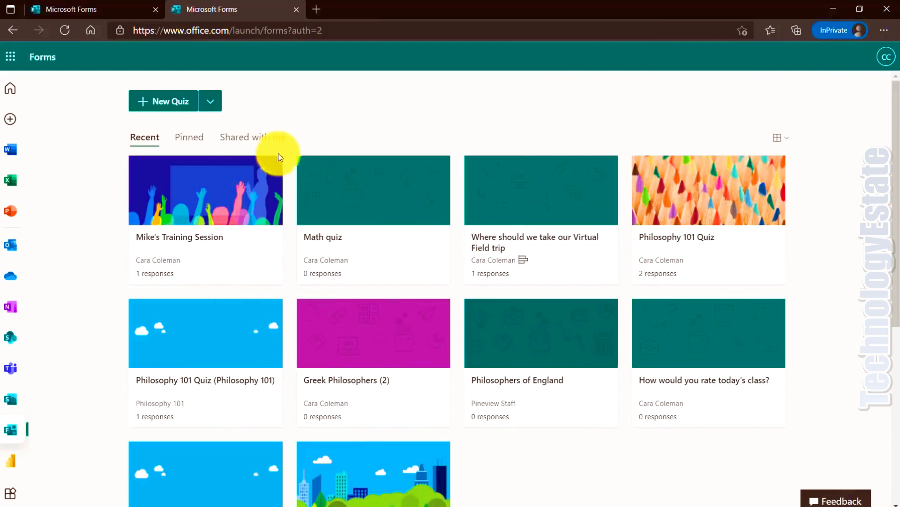
Open the training session form from the recent forms and display its responses summary
click(173, 215)
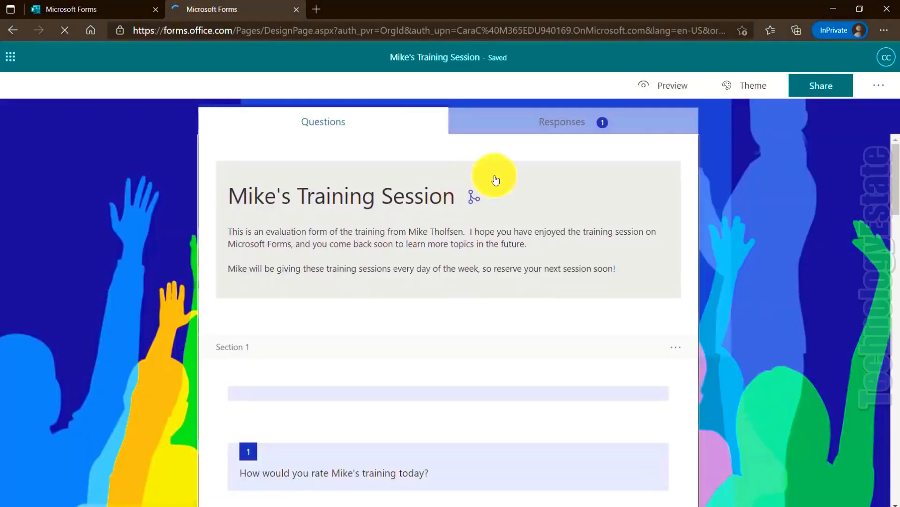
click(648, 125)
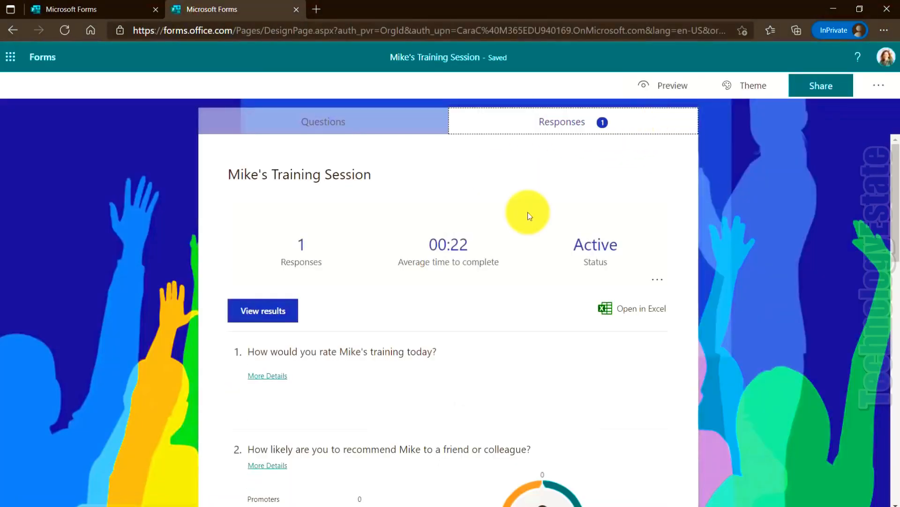
Bring up the print view of the training session form's responses summary and look through its pages
click(657, 281)
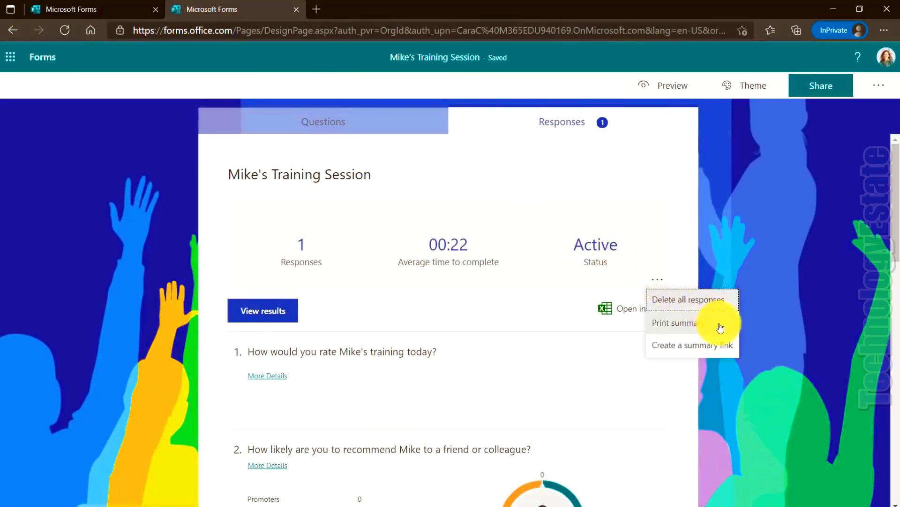
click(721, 328)
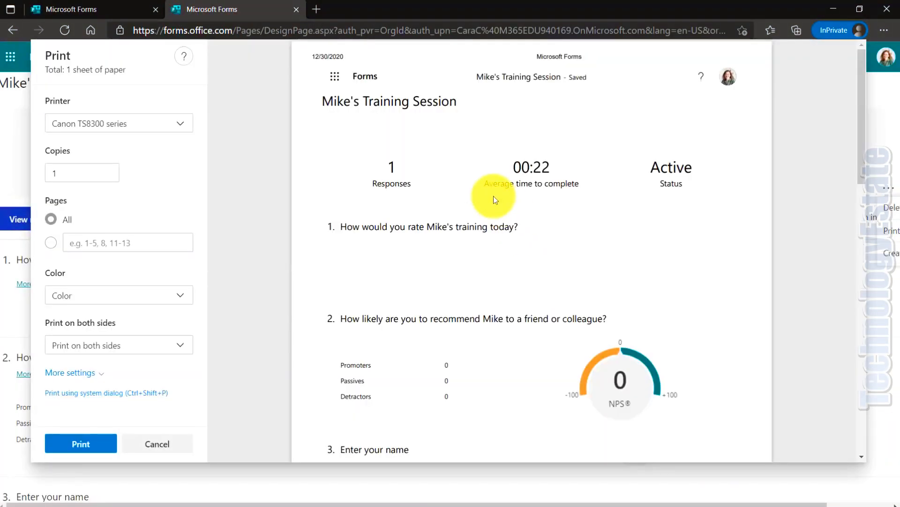
scroll(494, 200, down, 1)
scroll(495, 199, down, 15)
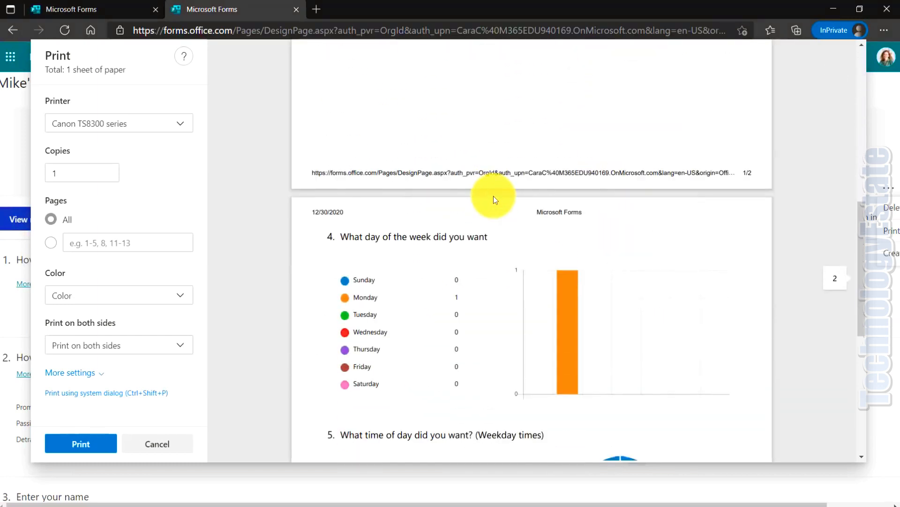
scroll(494, 195, up, 15)
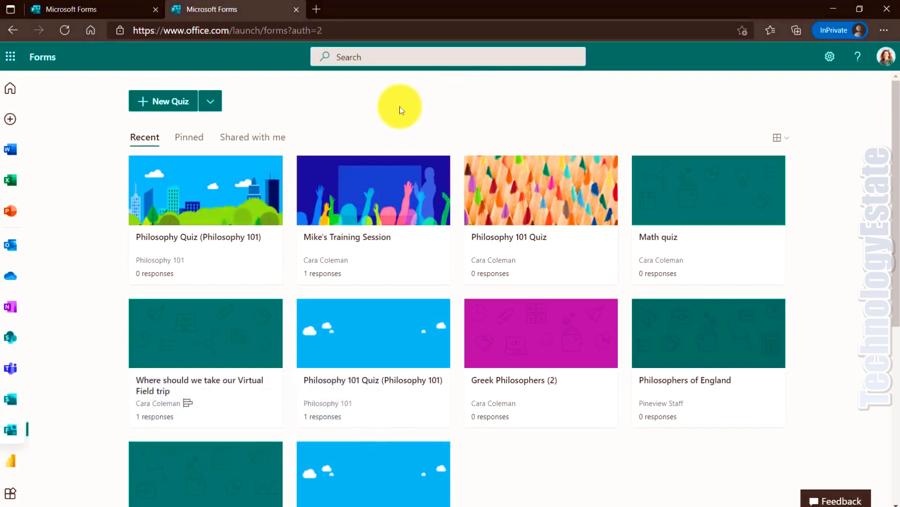
Open the Philosophy Quiz (Philosophy 101) and turn on Shuffle questions in its settings
click(195, 208)
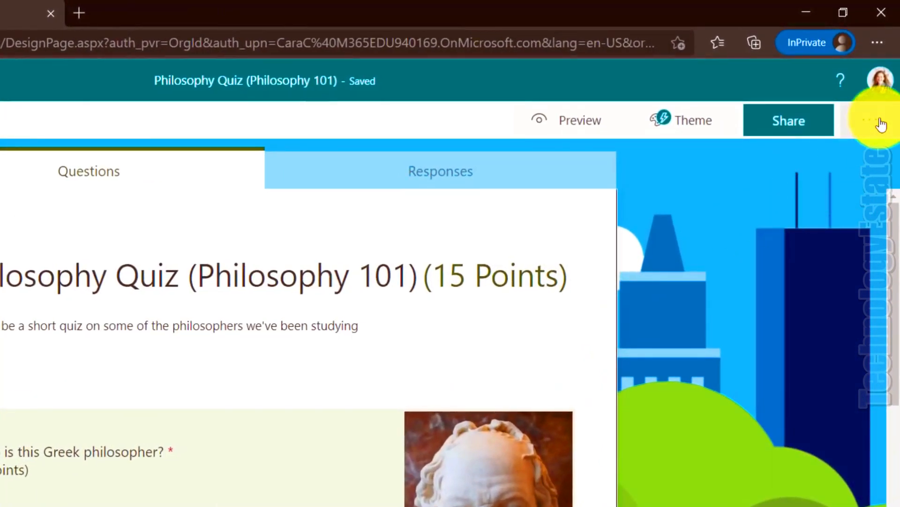
click(882, 124)
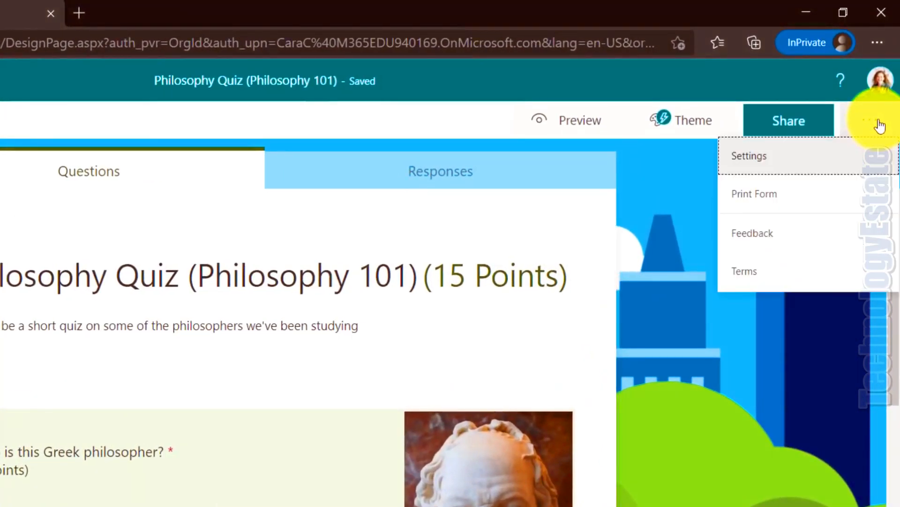
click(751, 156)
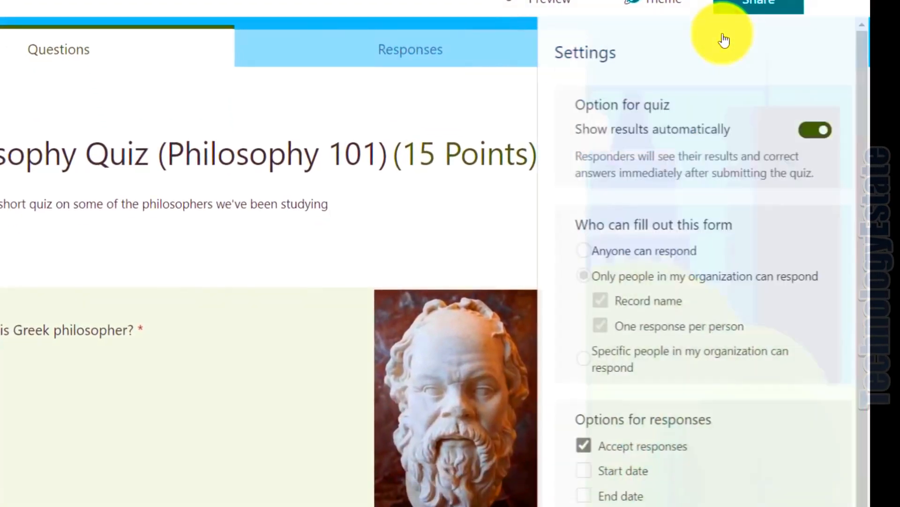
scroll(734, 330, down, 2)
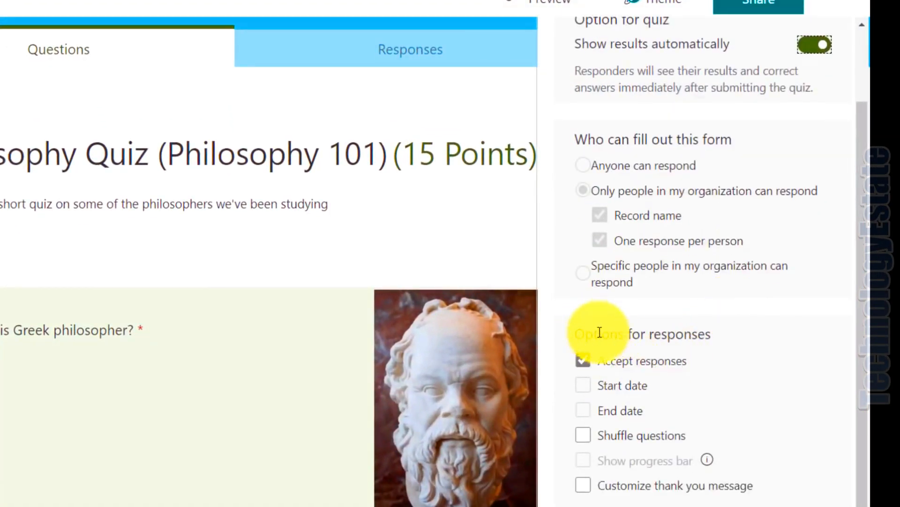
click(583, 436)
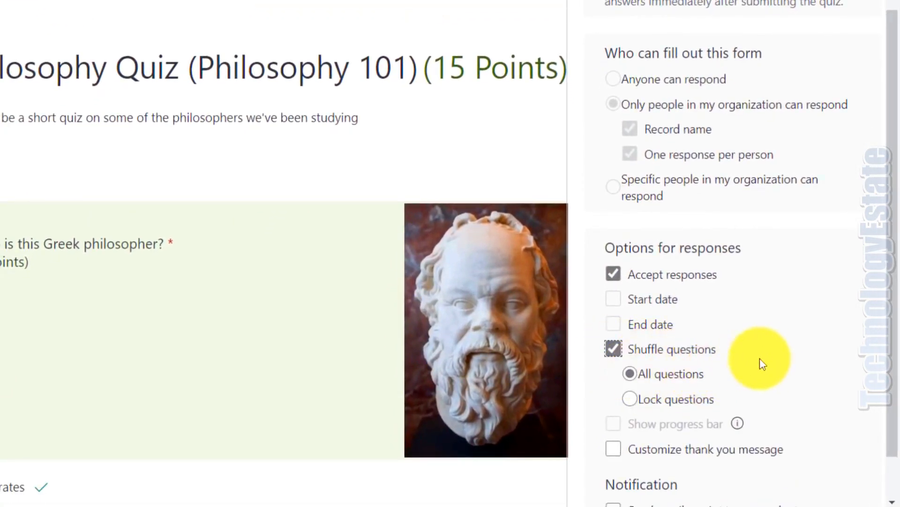
Try the Lock questions option for the shuffle, set it back to All questions, and leave the settings
scroll(750, 359, down, 1)
click(630, 350)
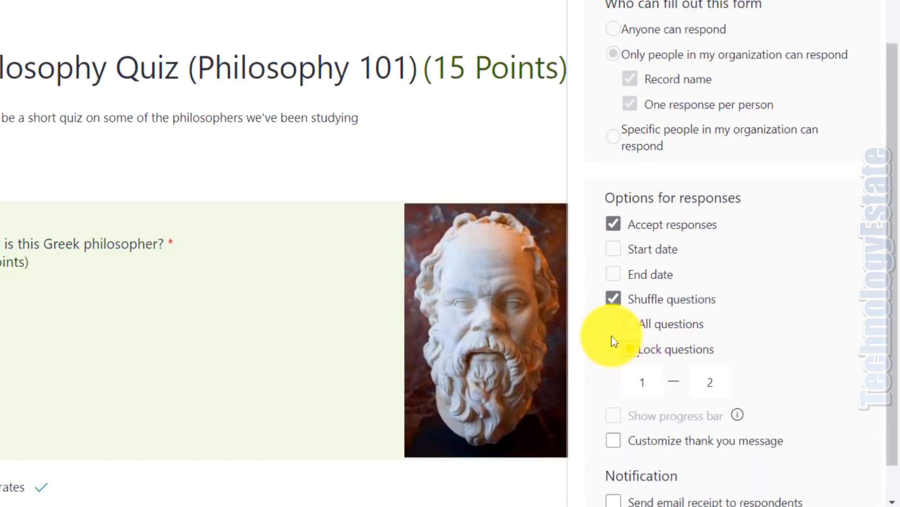
click(633, 326)
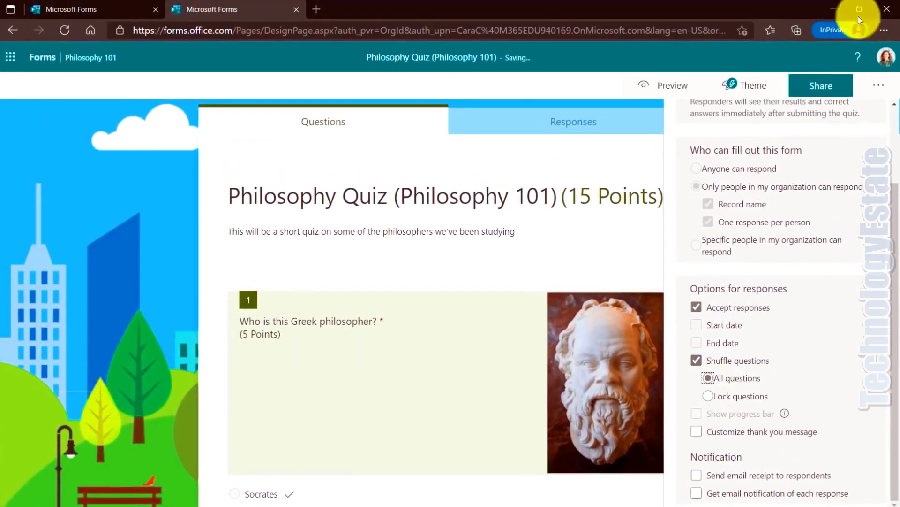
click(875, 86)
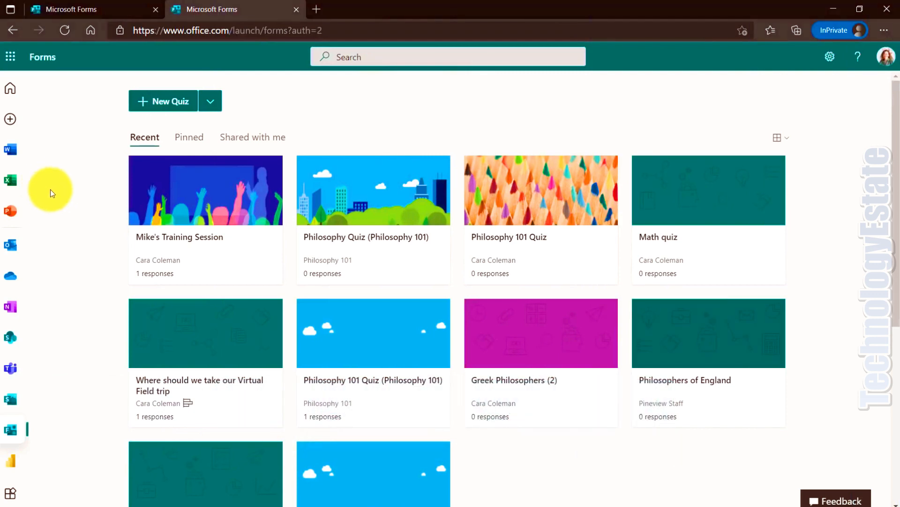
Open the training session form's settings and enable a start date of 12/30/2020 at 2:30 PM
click(189, 206)
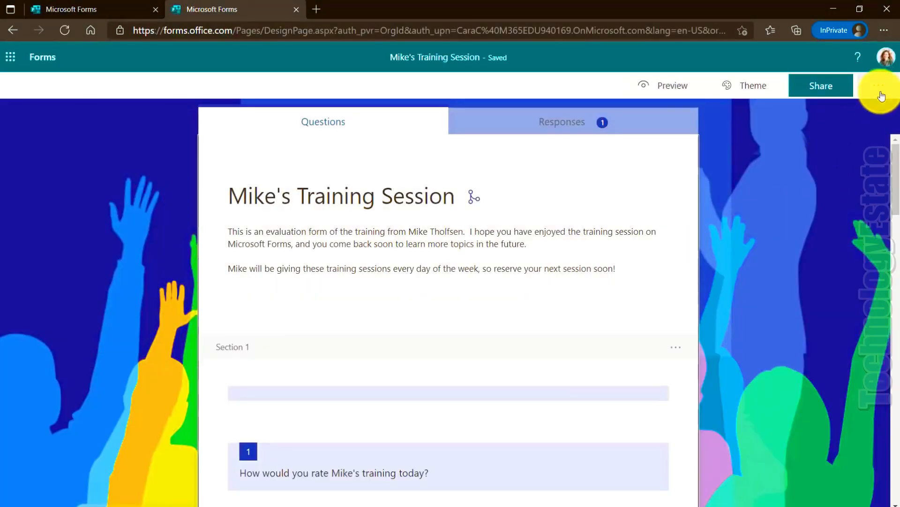
click(882, 93)
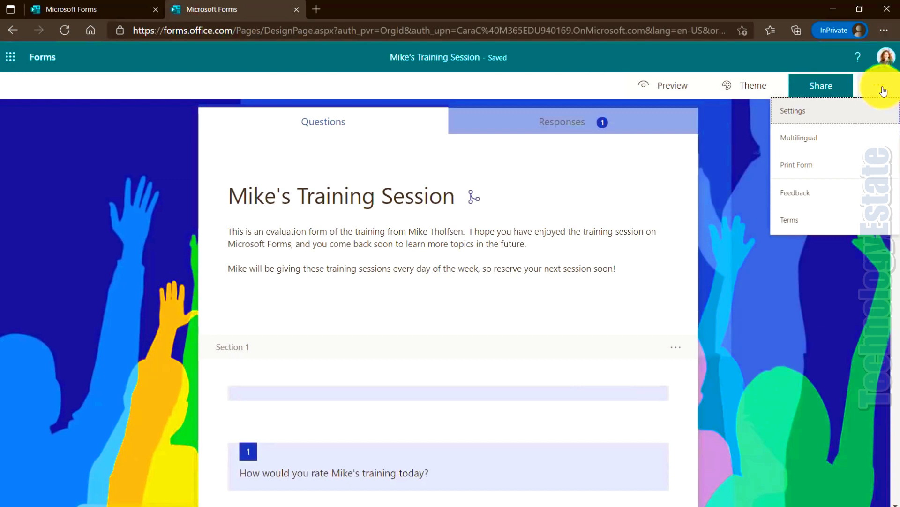
click(833, 113)
scroll(767, 176, down, 1)
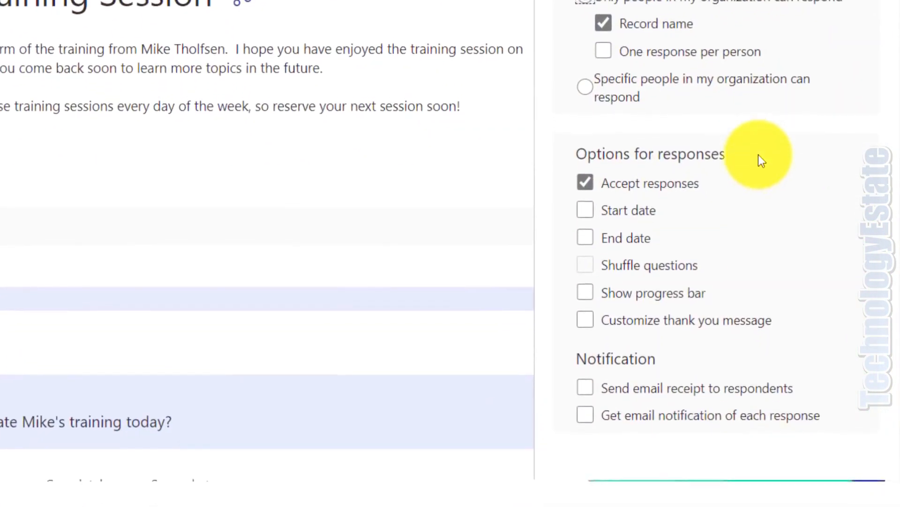
scroll(767, 176, up, 1)
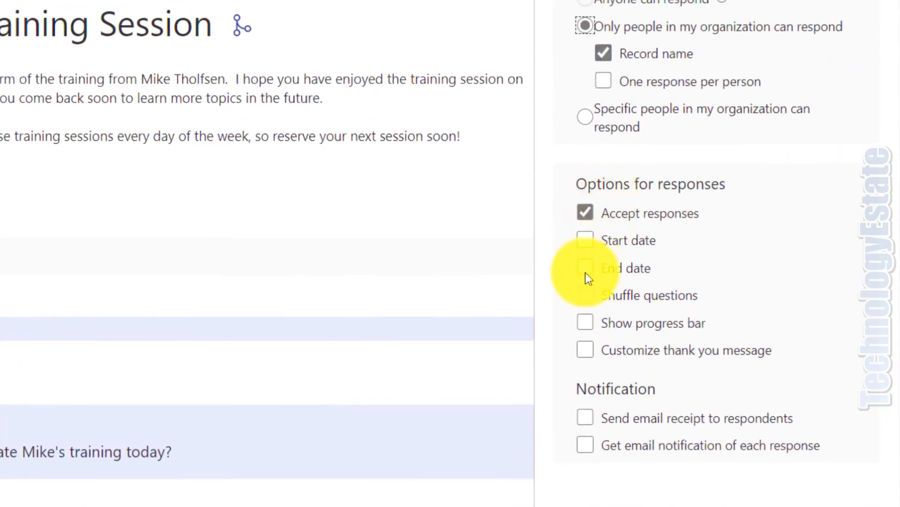
click(584, 237)
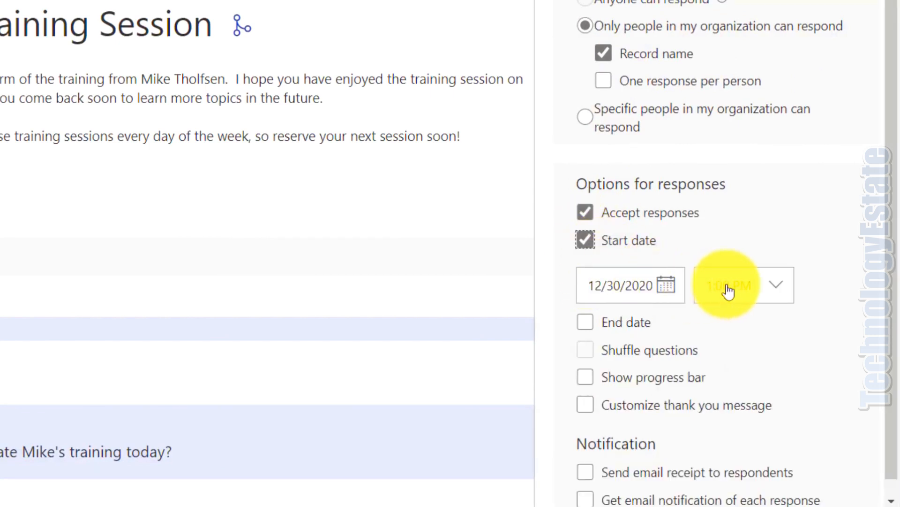
click(778, 287)
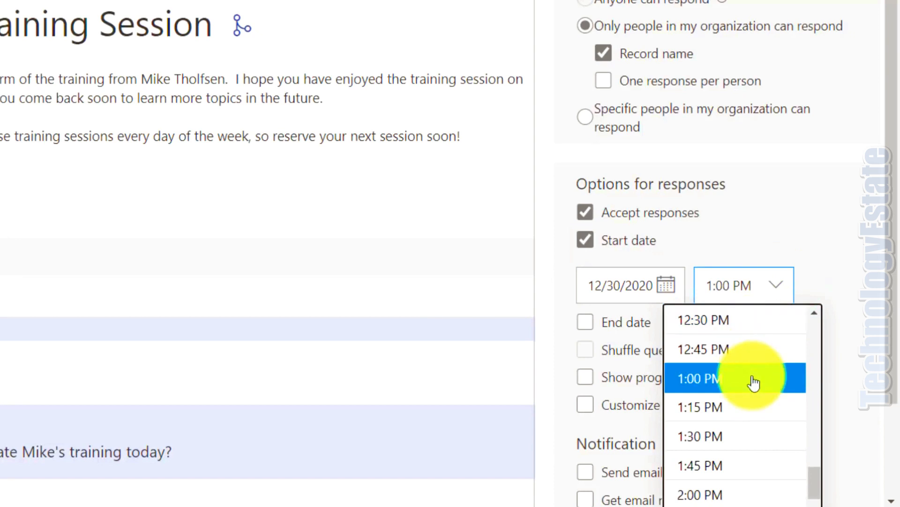
scroll(750, 378, down, 2)
click(723, 446)
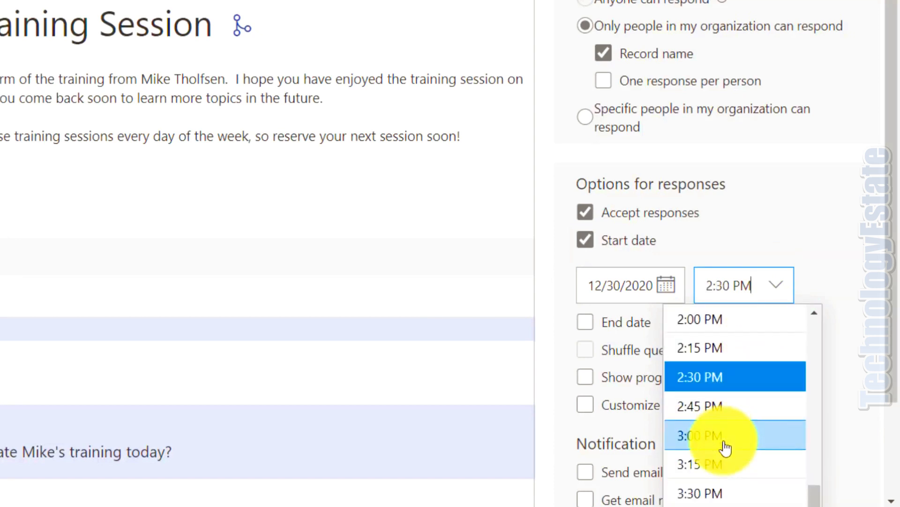
Enable an end date for the form's responses and set it to 1/4/2021 at 11:45 PM
click(584, 321)
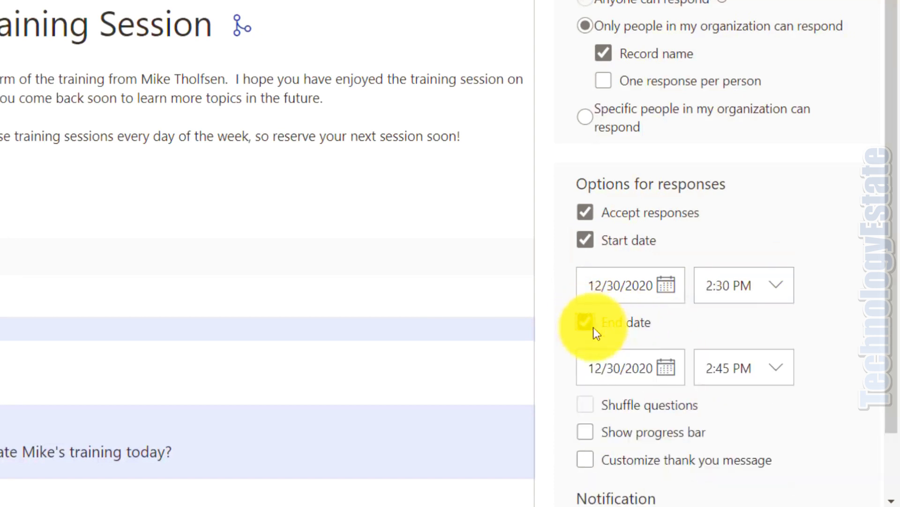
click(656, 367)
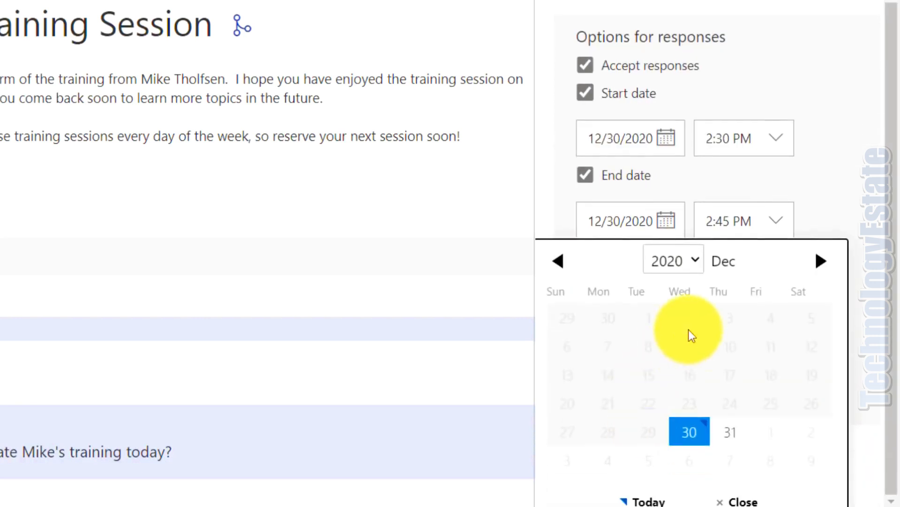
click(821, 260)
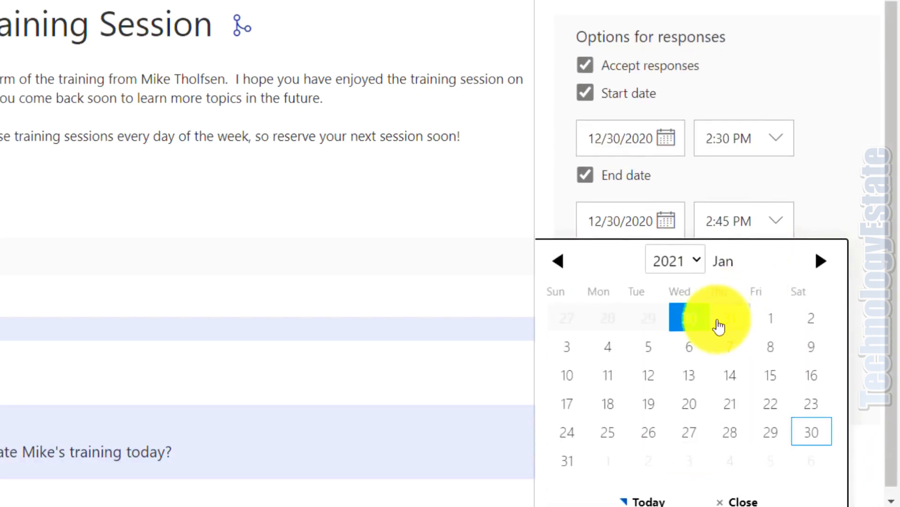
click(604, 355)
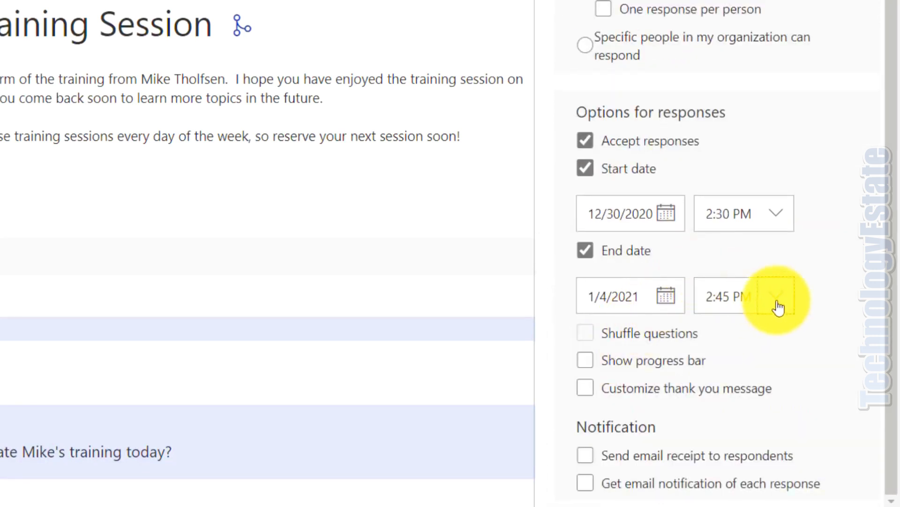
click(776, 303)
scroll(730, 371, down, 20)
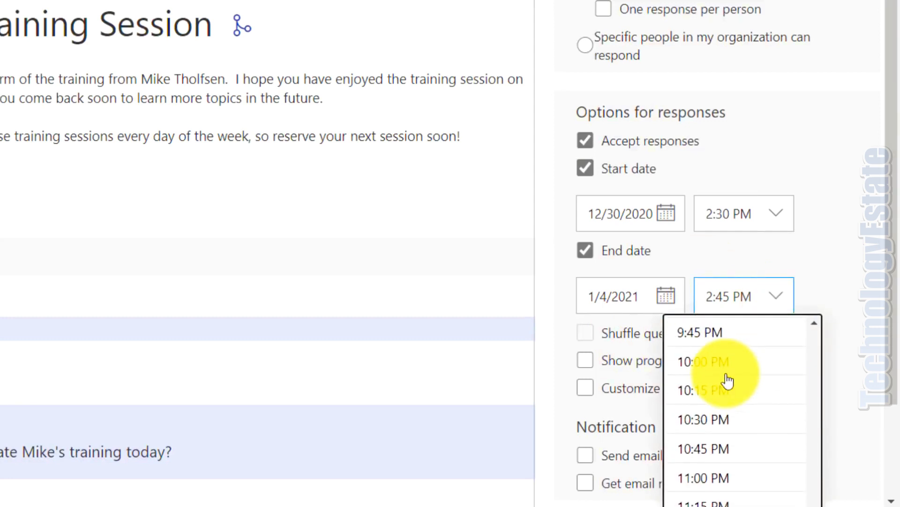
click(703, 443)
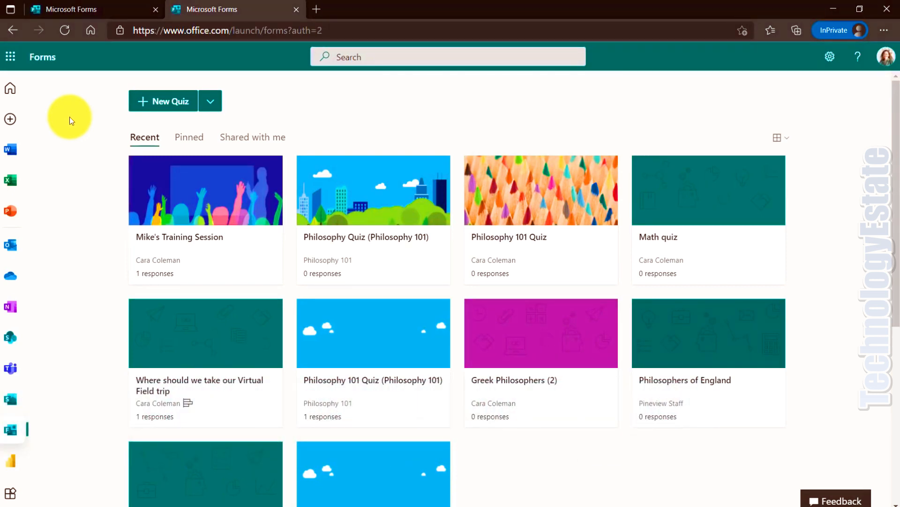
Open the training session form's responses, create a summary link, and copy it
click(204, 192)
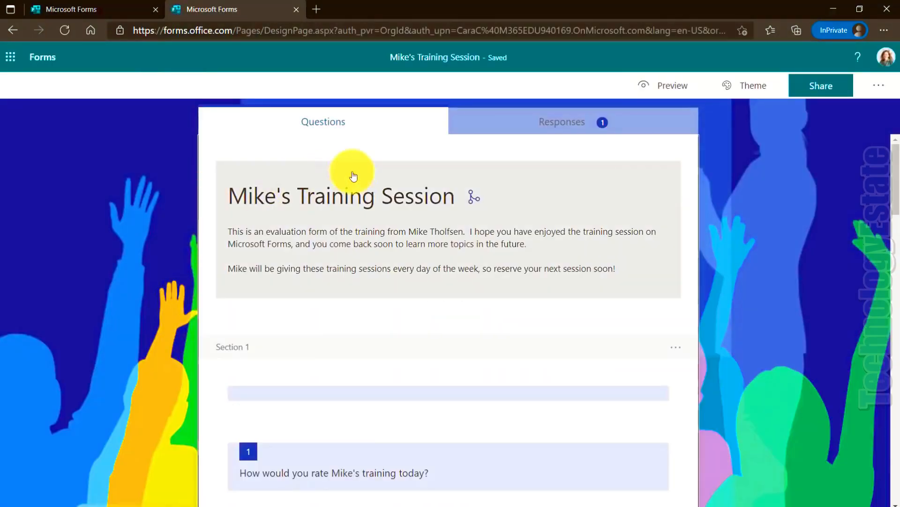
click(574, 125)
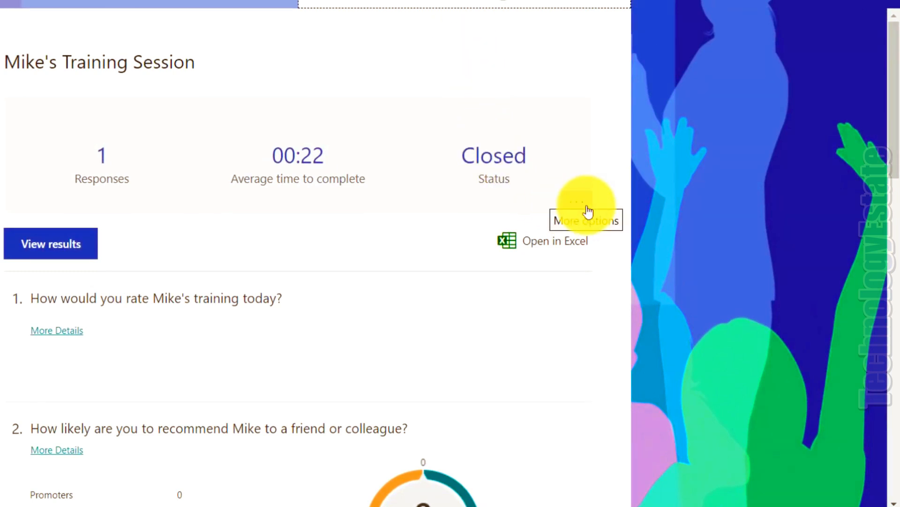
click(588, 212)
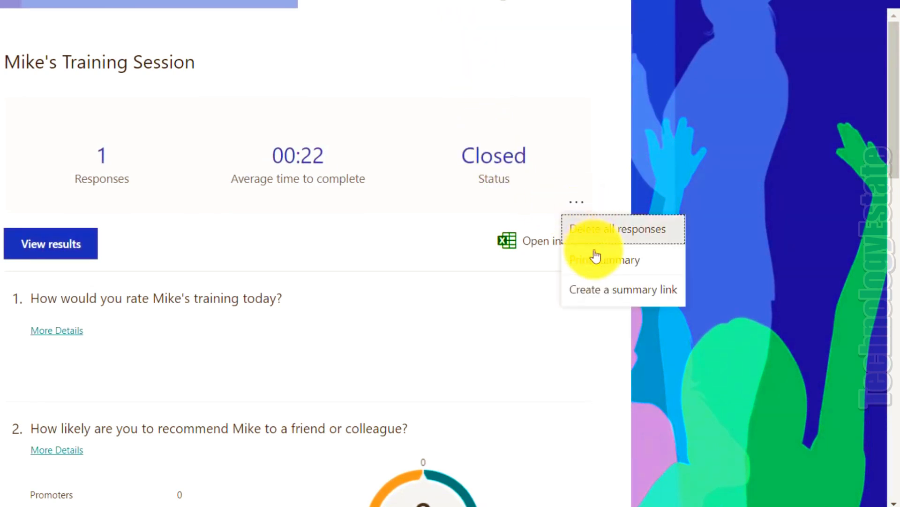
click(649, 300)
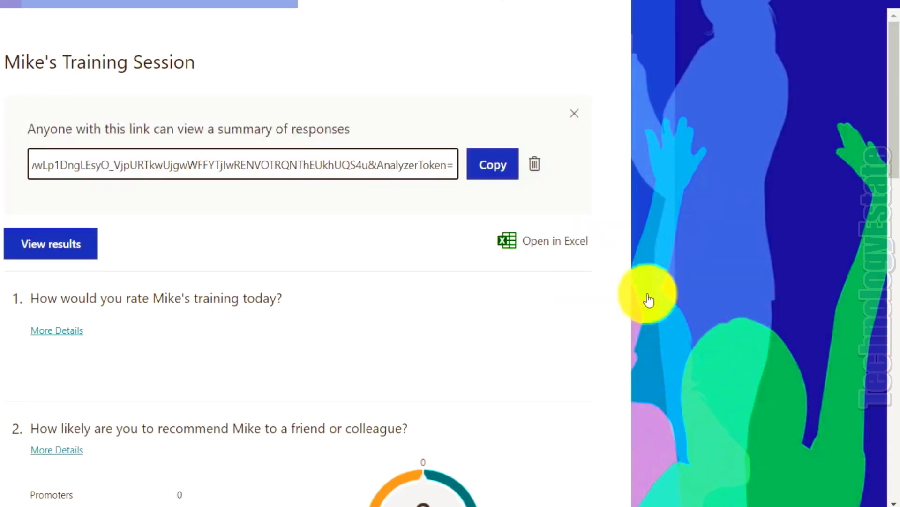
click(487, 170)
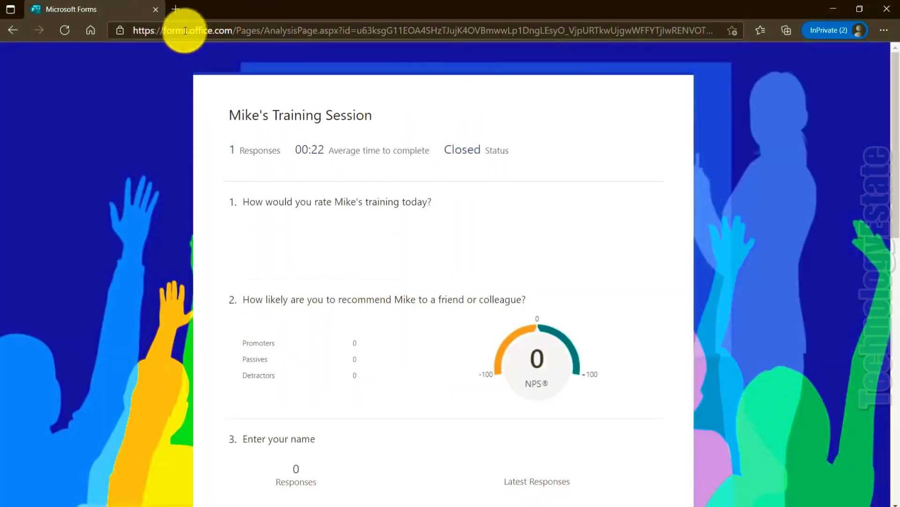
Check the shared summary page's web address and look through its response charts
click(186, 30)
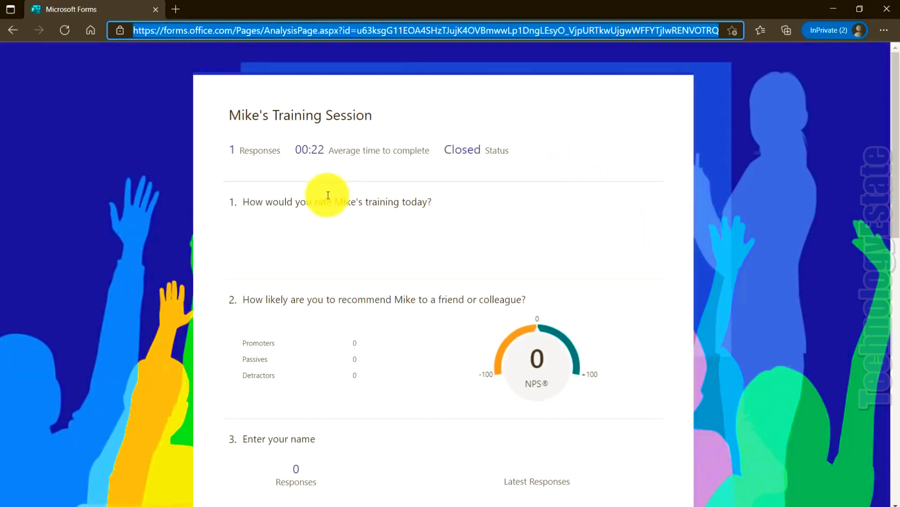
scroll(340, 266, down, 5)
scroll(340, 265, down, 9)
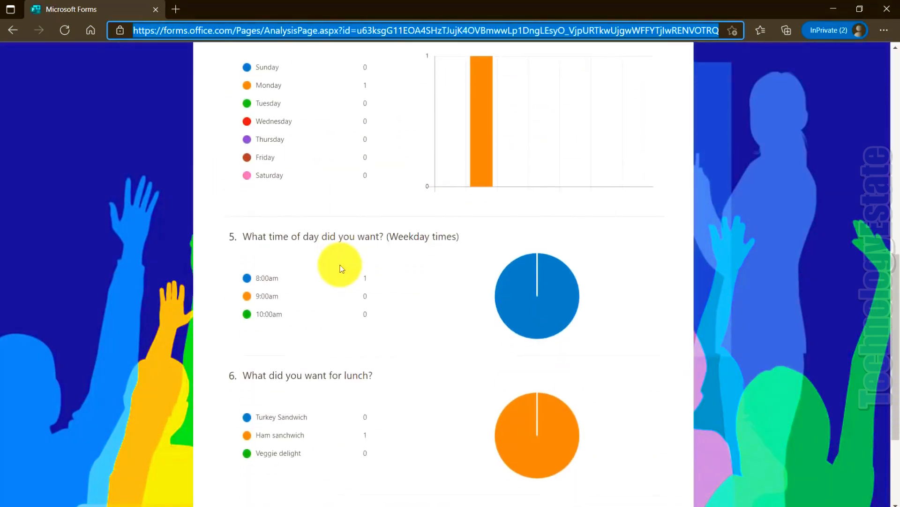
scroll(340, 265, up, 14)
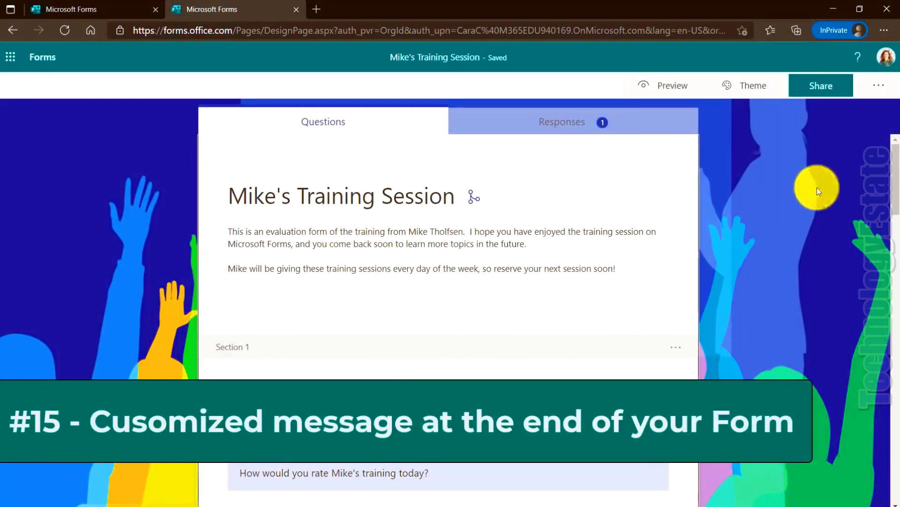
Enable a custom thank you message in the form's settings reading "Thank you for filling out my training form." and "See you next time!" on separate lines
click(879, 84)
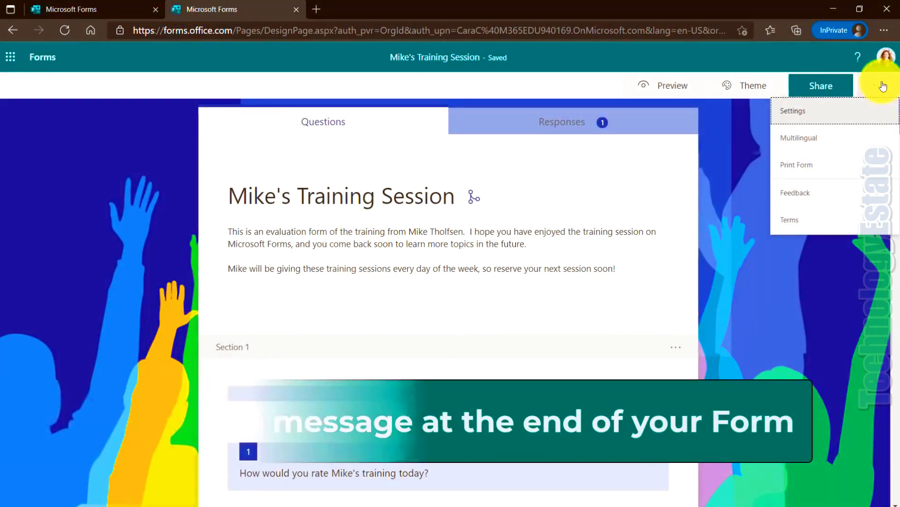
click(868, 112)
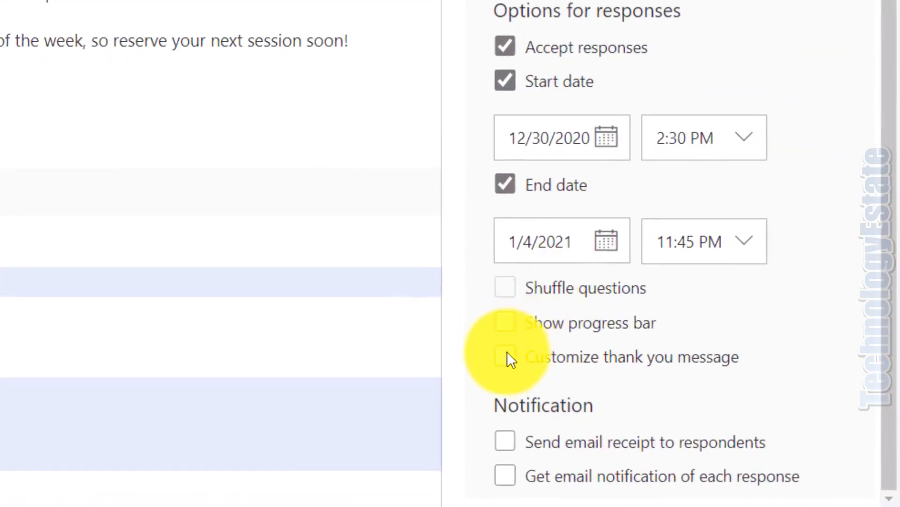
click(506, 356)
triple_click(741, 404)
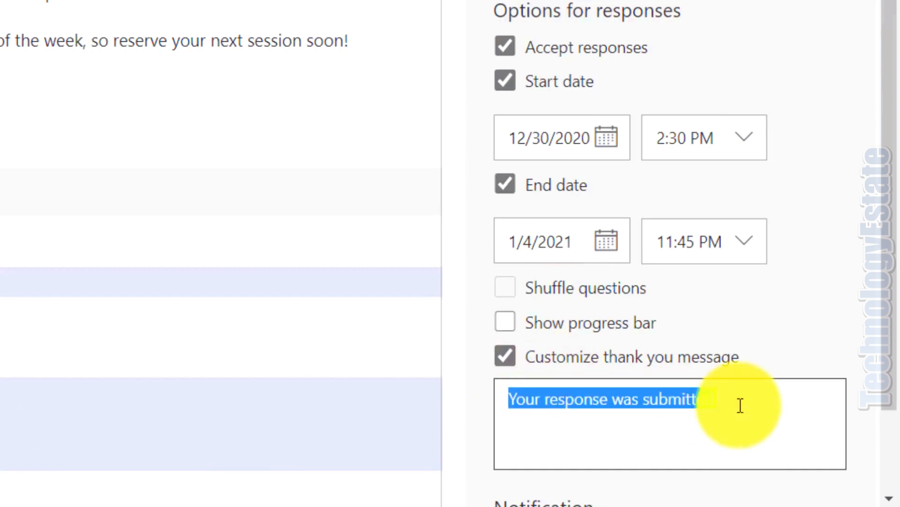
text(Thank you for filling out my training form.)
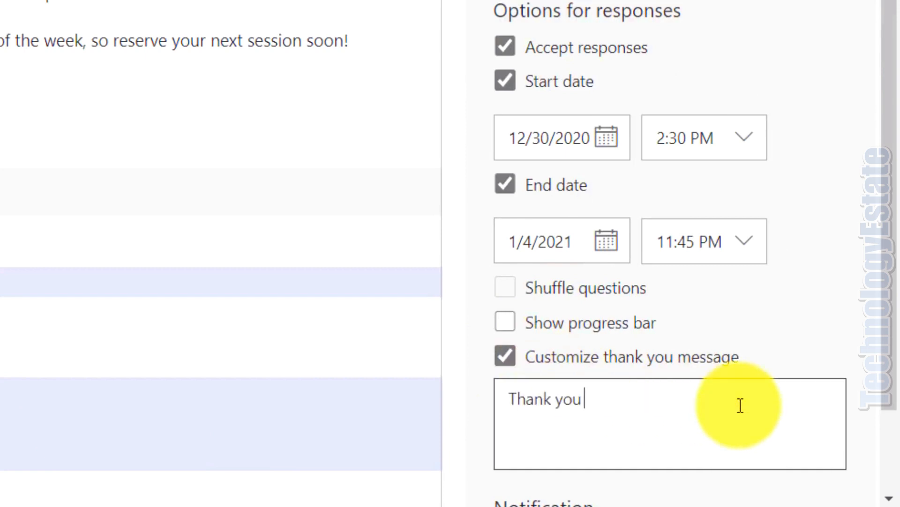
key(Return)
text(See you next time!)
scroll(830, 427, down, 2)
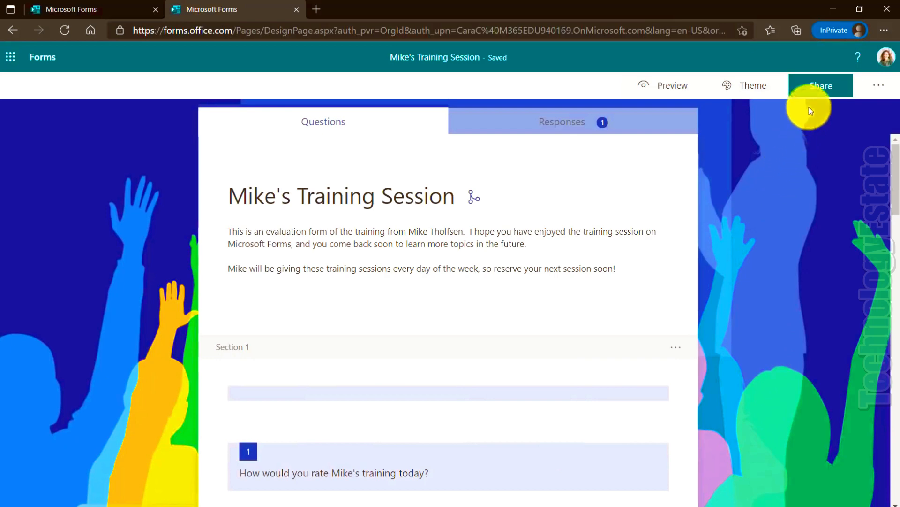
Create a template link in the training session form's sharing options that lets others duplicate it, and copy the link
click(835, 88)
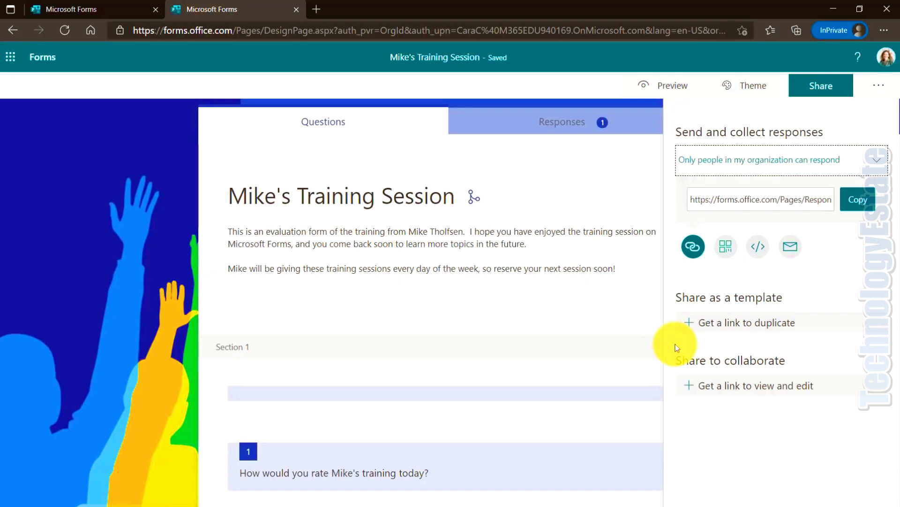
click(727, 329)
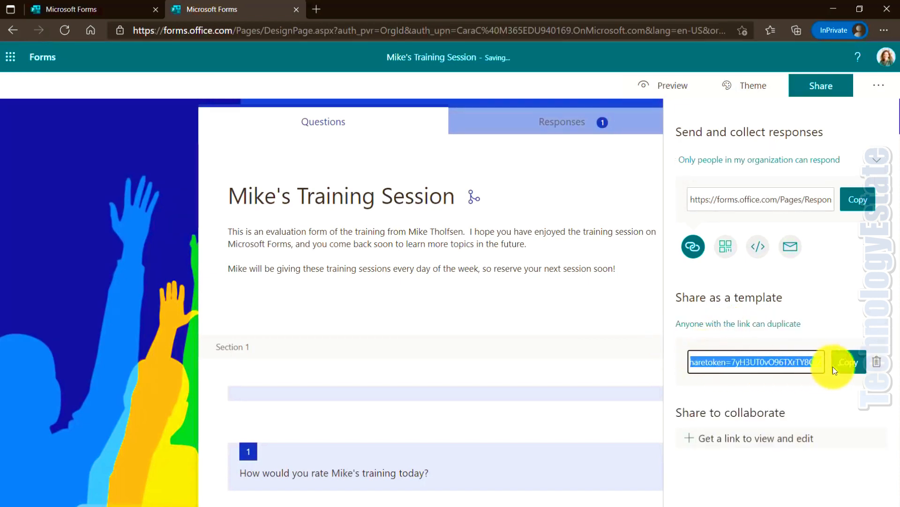
click(856, 369)
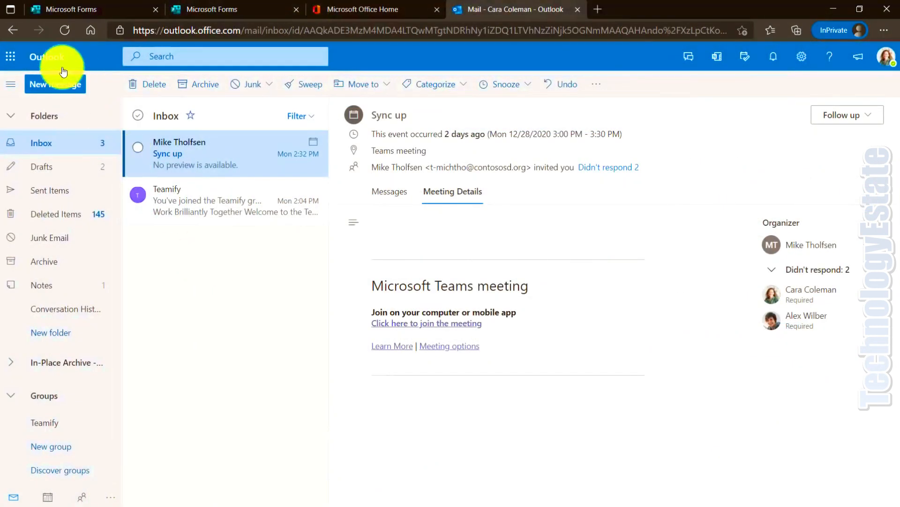
Compose a new Outlook message to the colleague with the subject "Link to my form" and paste the copied template link into the body
click(60, 82)
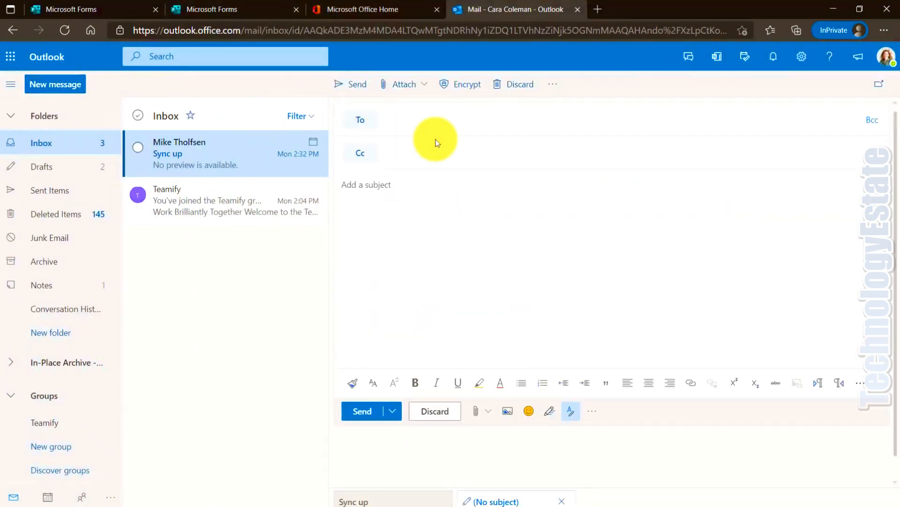
click(436, 143)
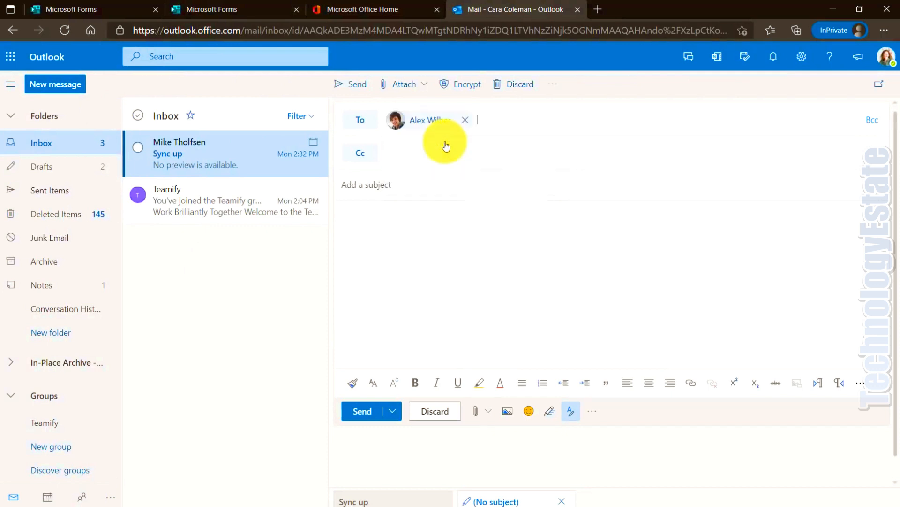
click(387, 185)
text(Link to)
text(my form)
click(387, 205)
key(ctrl+v)
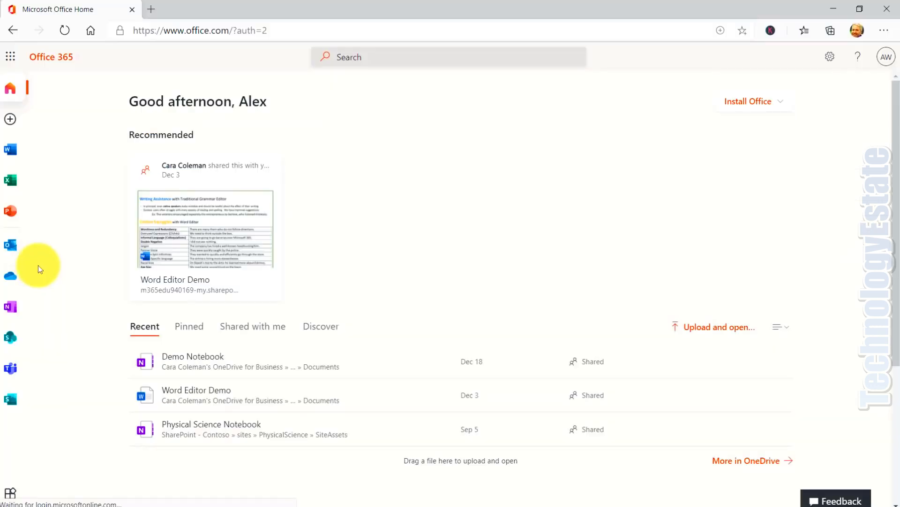
Open the received "Link to my form" email in the colleague's Outlook, follow its form link, and duplicate the form
click(10, 244)
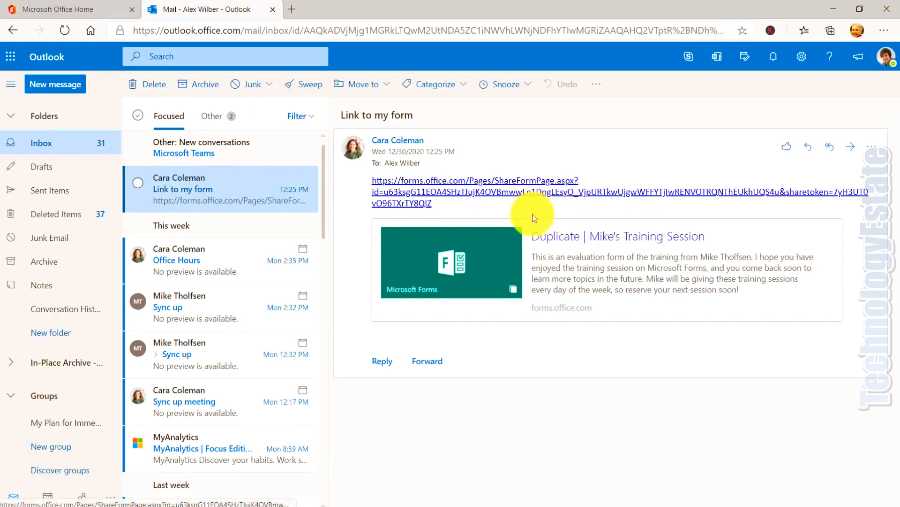
click(561, 240)
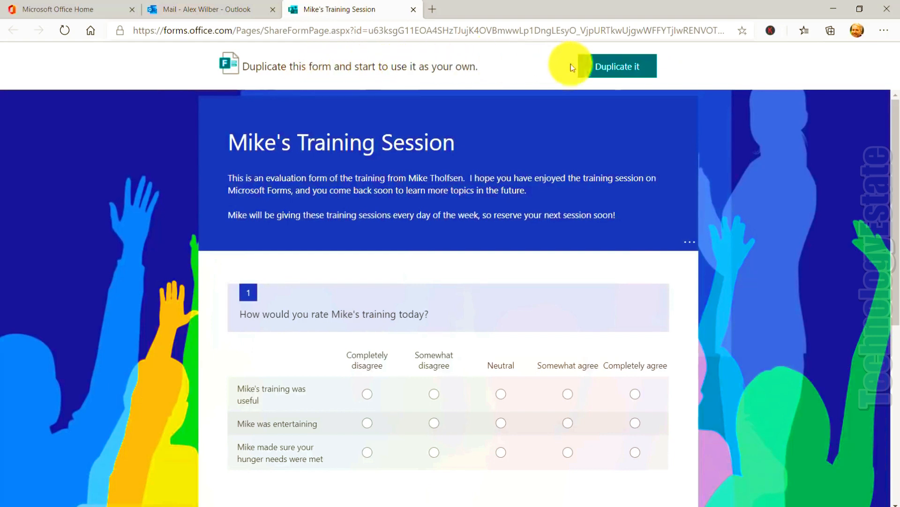
click(627, 68)
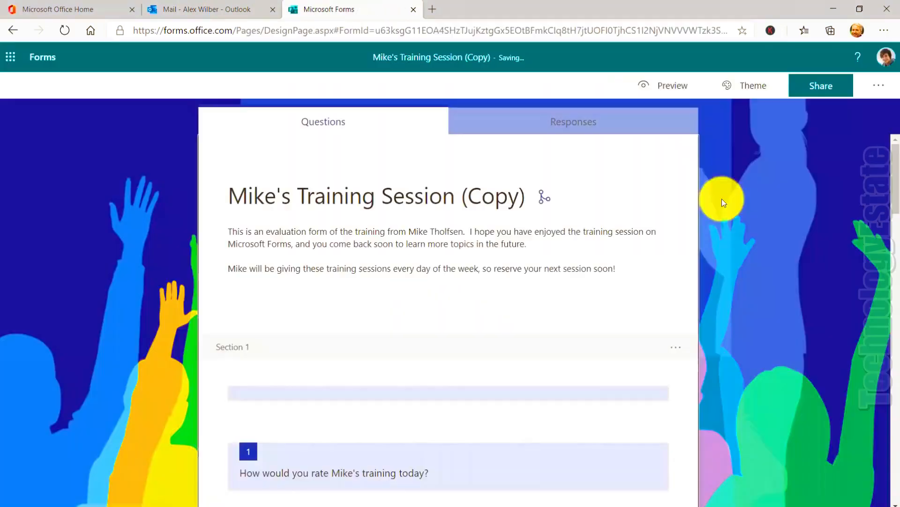
Remove "(Copy)" from the duplicated form's title and return to the Forms home page
click(483, 197)
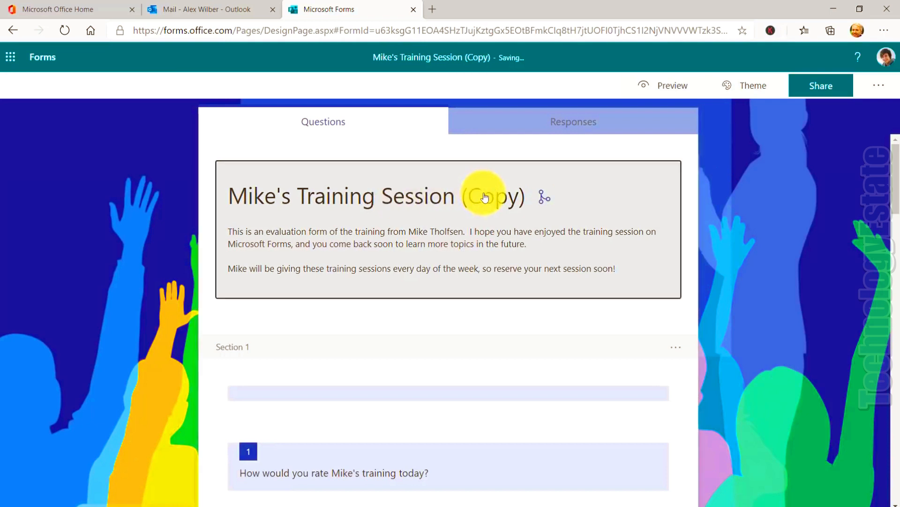
click(347, 186)
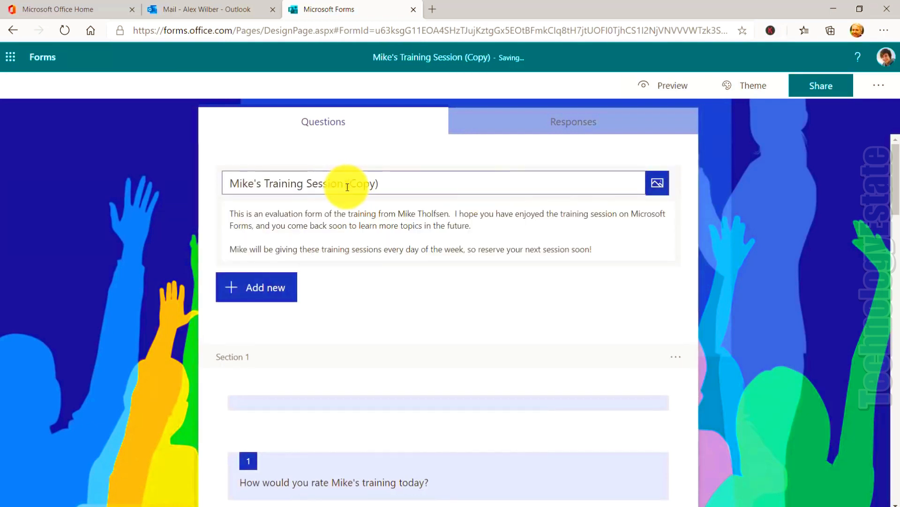
key(Delete)
key(Delete)
key(Delete)
key(Delete)
key(Delete)
key(Delete)
key(Delete)
click(739, 221)
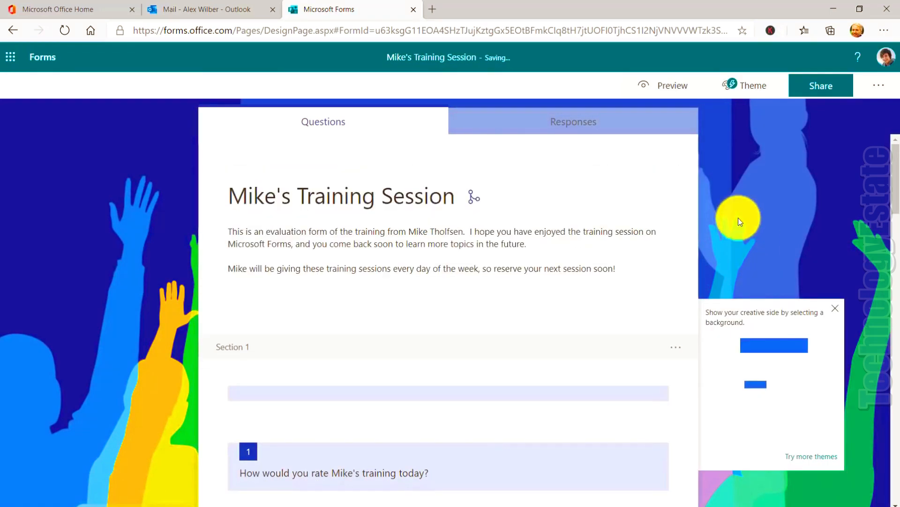
click(42, 62)
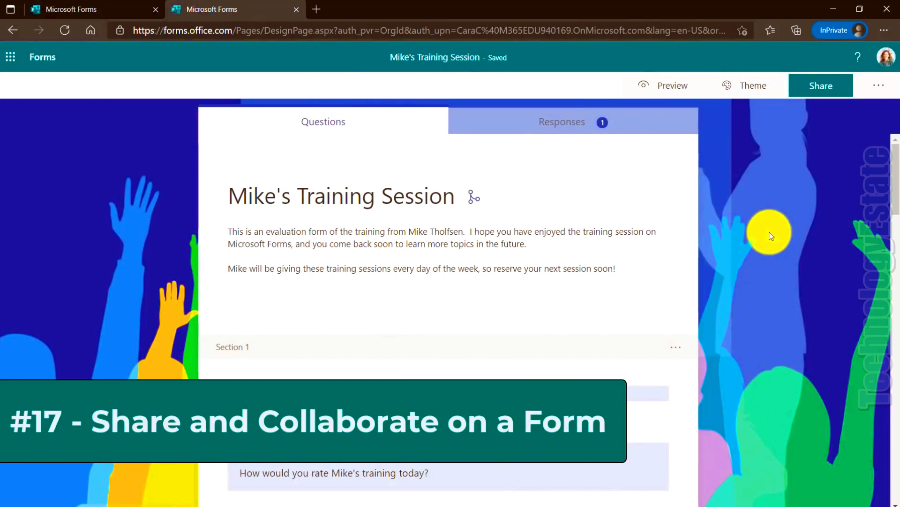
Create a collaboration link letting users with an Office 365 work or school account view and edit the original form, and copy it
click(825, 89)
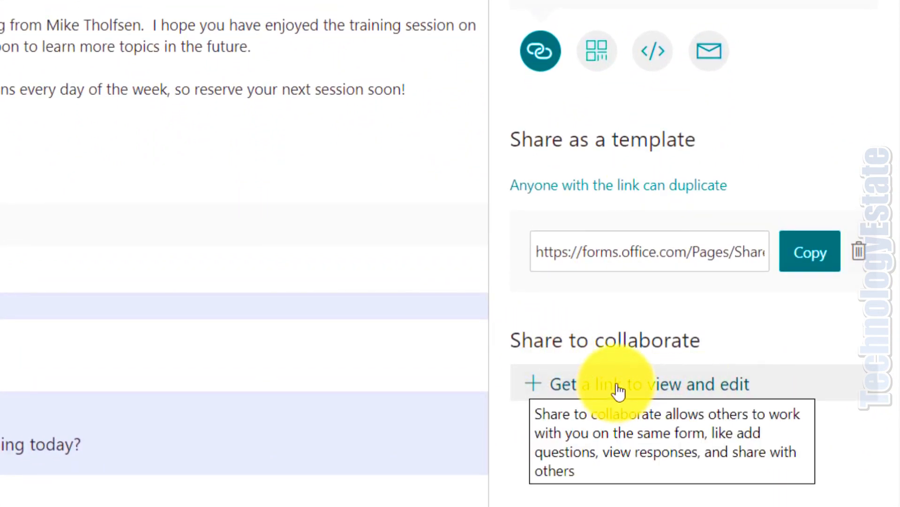
click(616, 390)
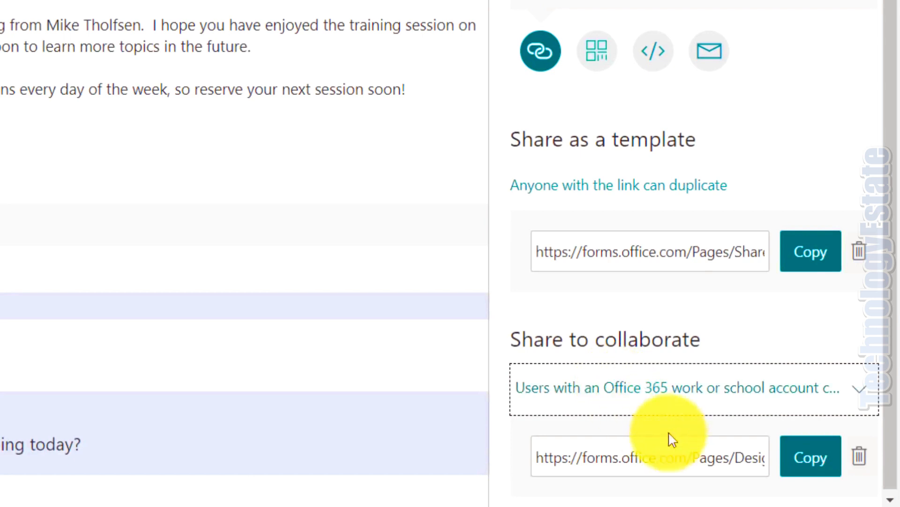
click(622, 399)
scroll(649, 443, down, 2)
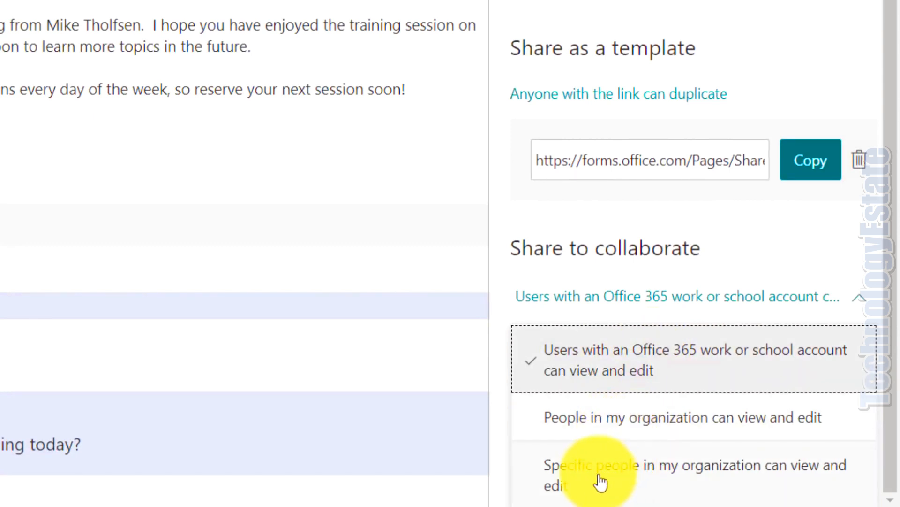
click(680, 365)
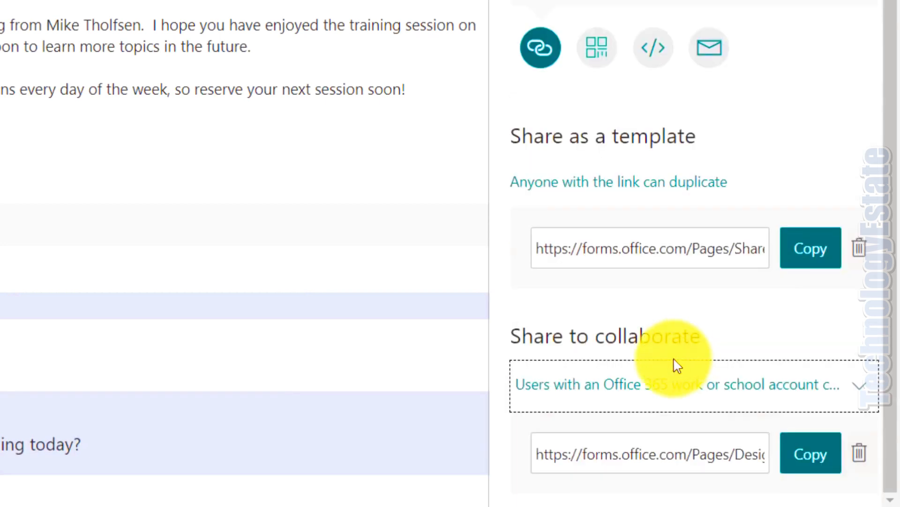
click(810, 461)
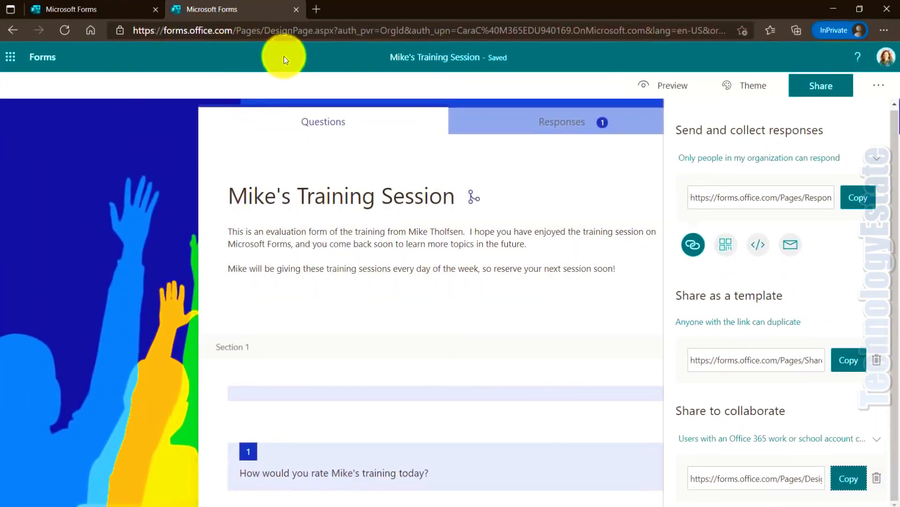
Send the colleague an Outlook message with the subject "Let's collaborate" and the copied collaboration link in the body
click(315, 9)
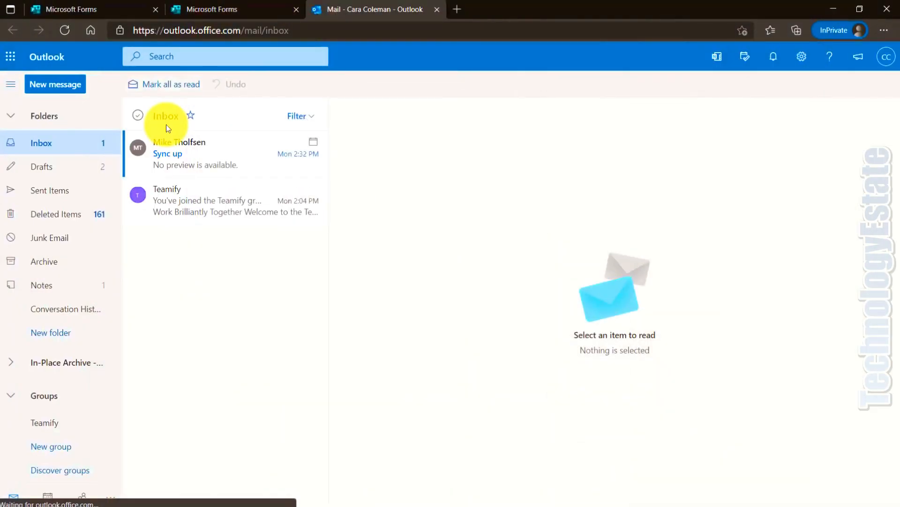
click(57, 85)
text(ale)
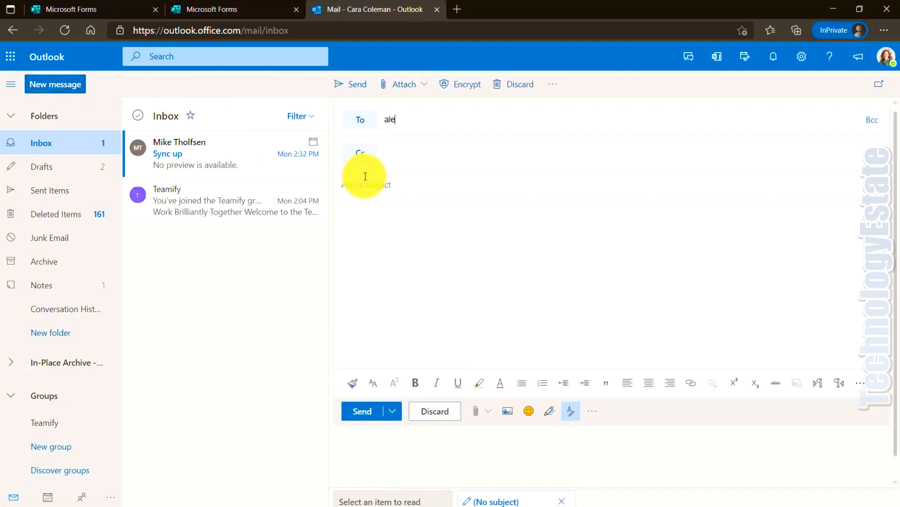
text(x)
click(438, 151)
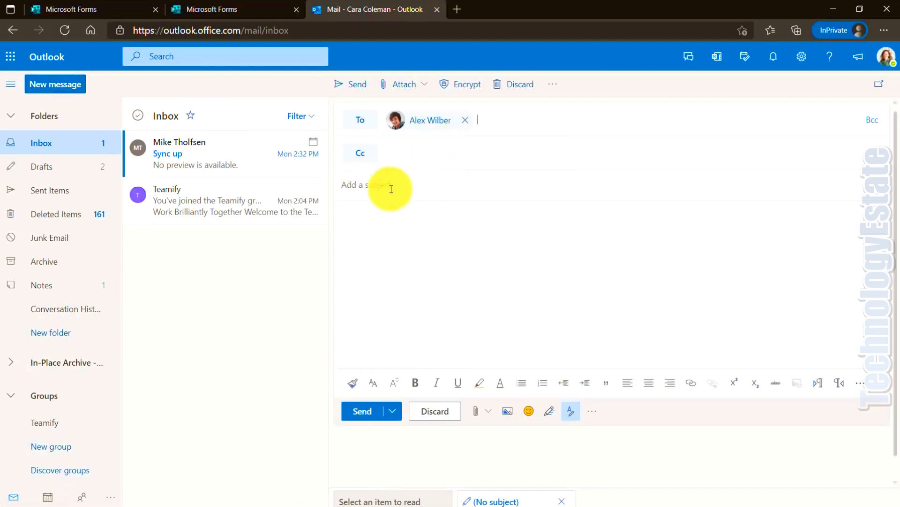
key(ctrl+a)
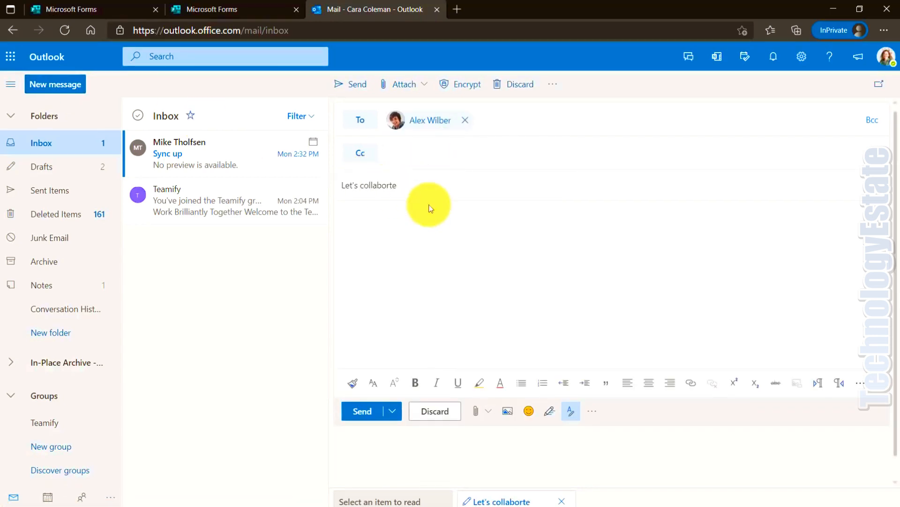
key(ctrl+v)
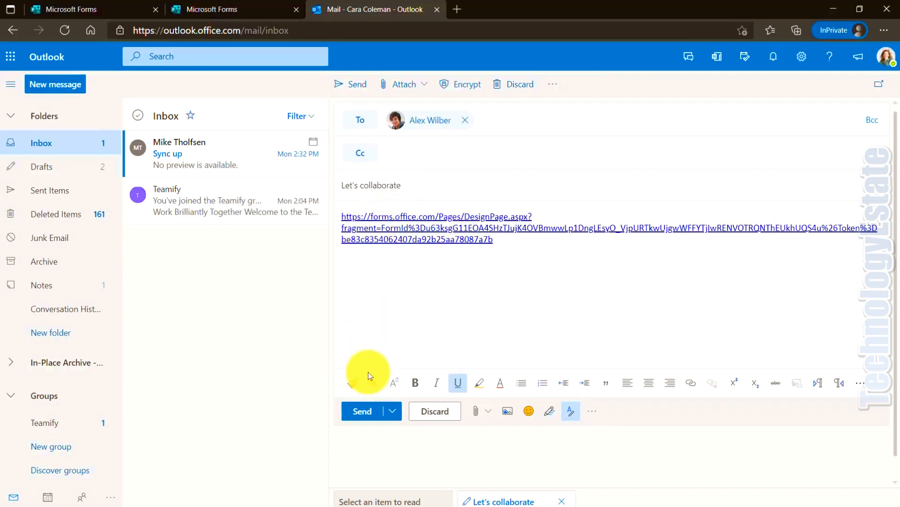
click(362, 413)
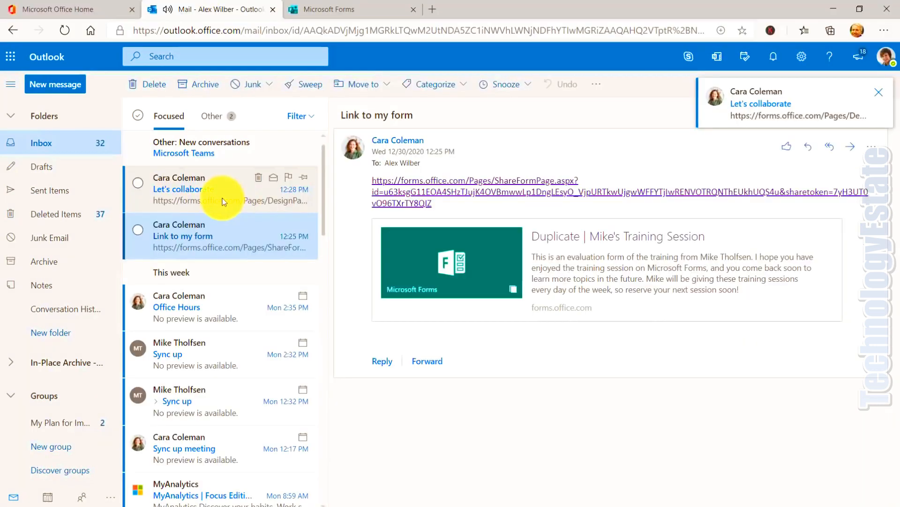
Open the "Let's collaborate" email in the colleague's Outlook, follow the link to the shared form, and check the co-author indicator
click(221, 194)
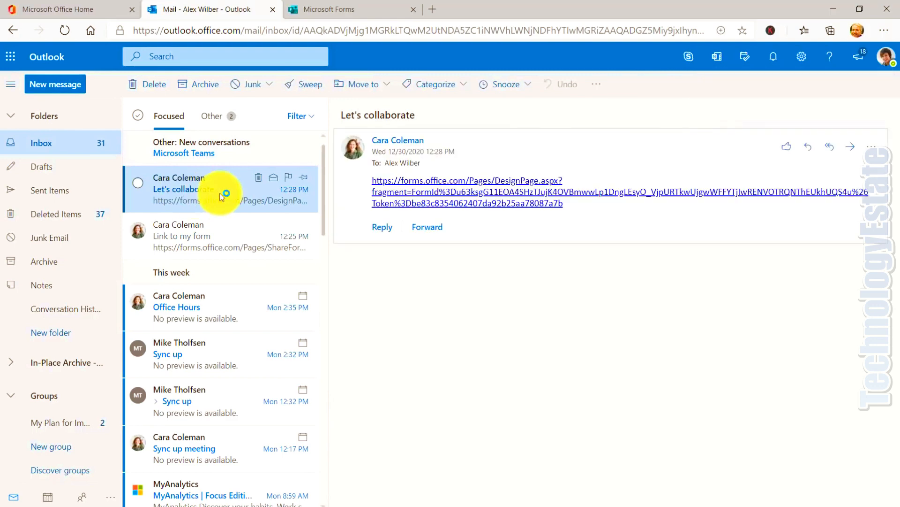
click(449, 191)
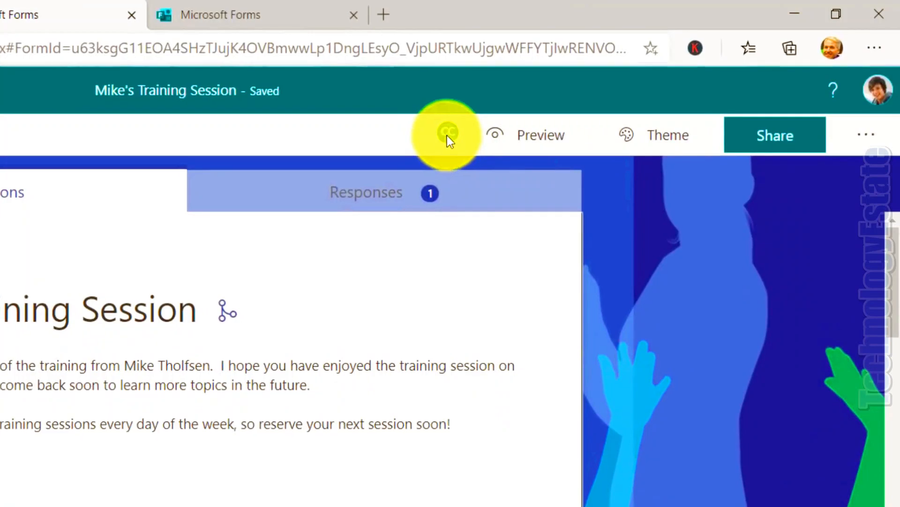
mouse_move(502, 120)
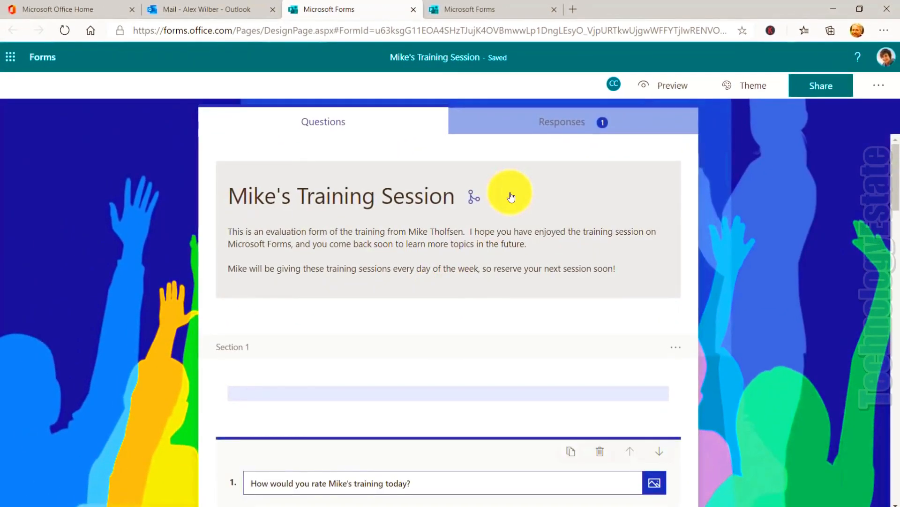
Add a Rating question directly after the first question in Section 1 of the shared form
scroll(511, 197, down, 5)
scroll(511, 197, down, 4)
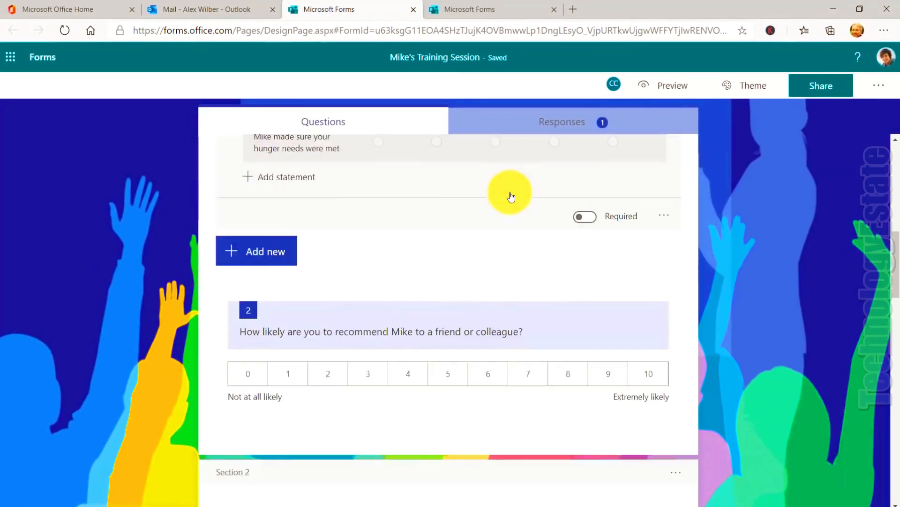
click(261, 204)
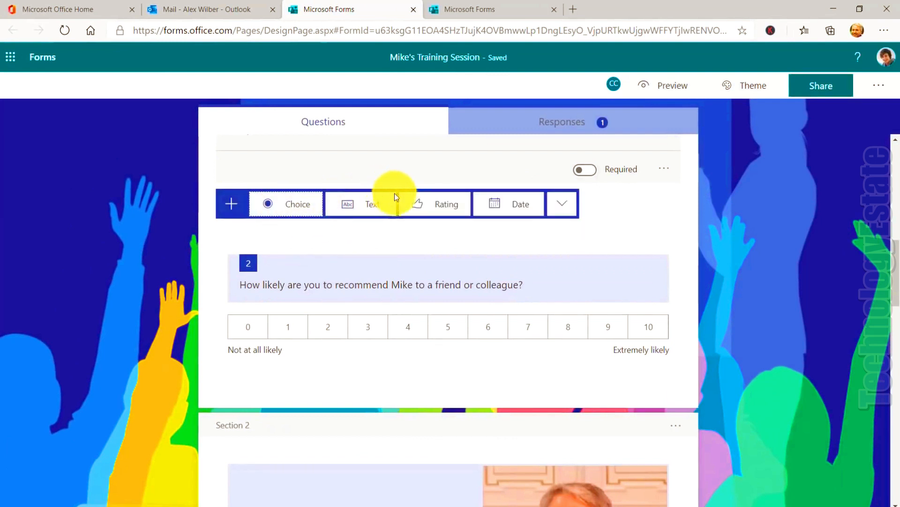
click(434, 207)
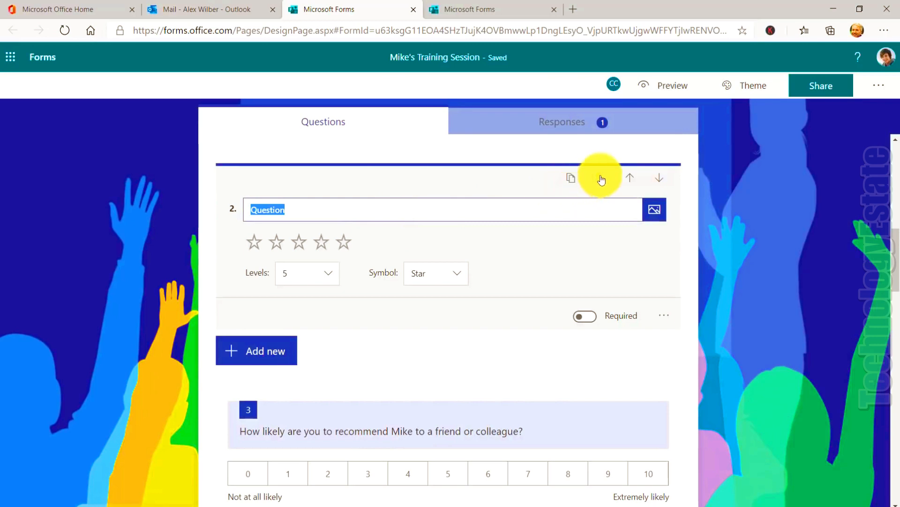
Delete the newly added Rating question from the shared form
click(601, 178)
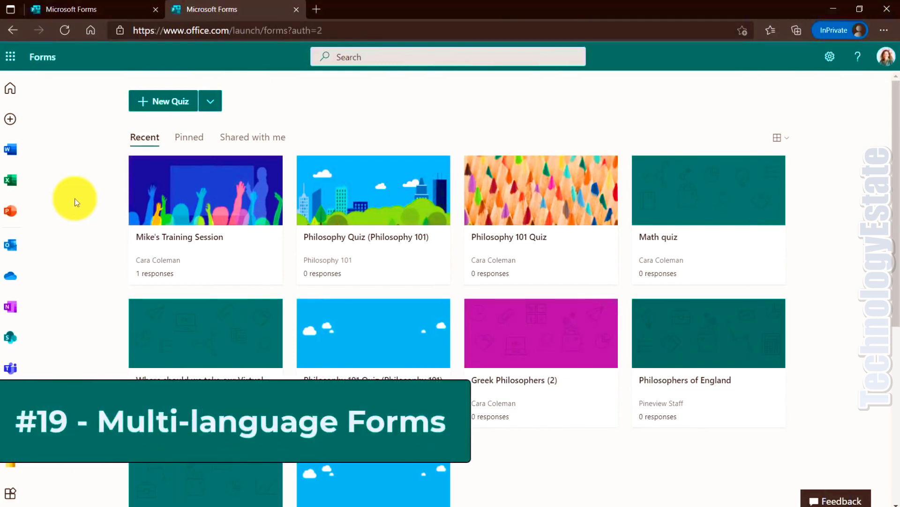
Open the training session form and add Español (México) as an additional language in its multilingual settings
click(195, 201)
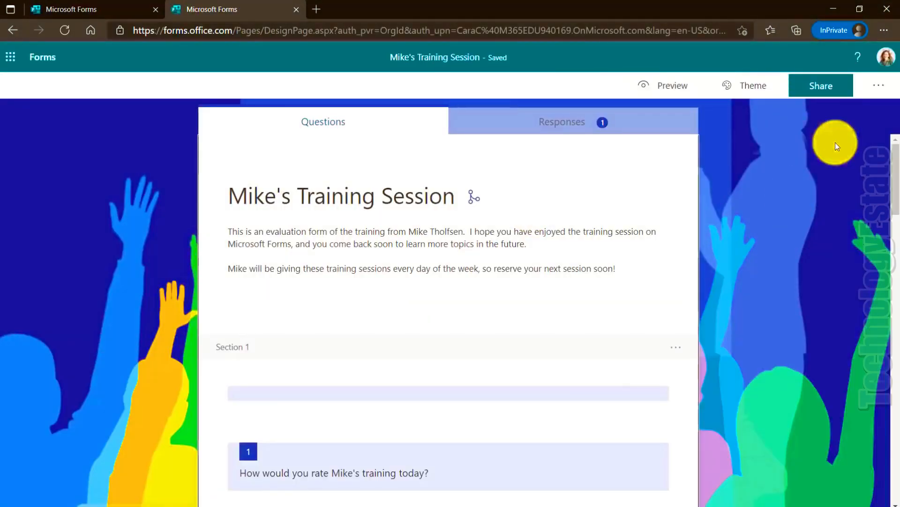
click(885, 92)
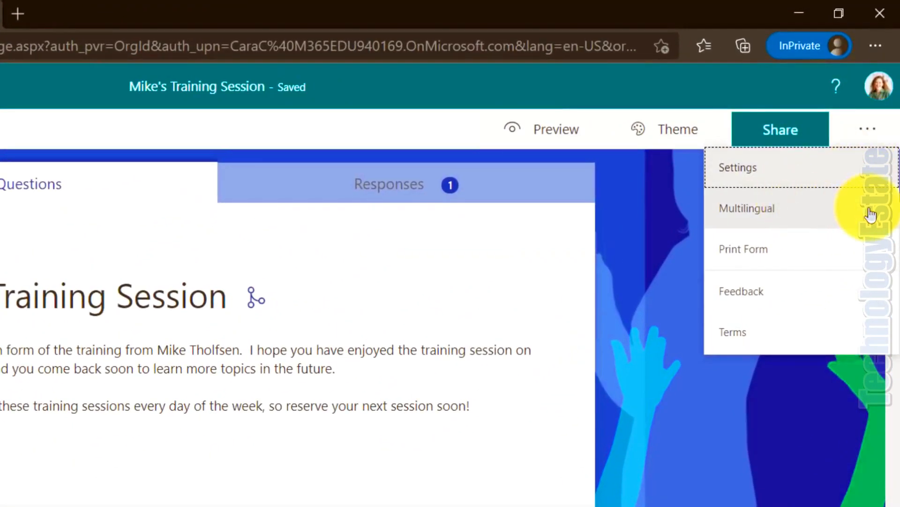
click(870, 216)
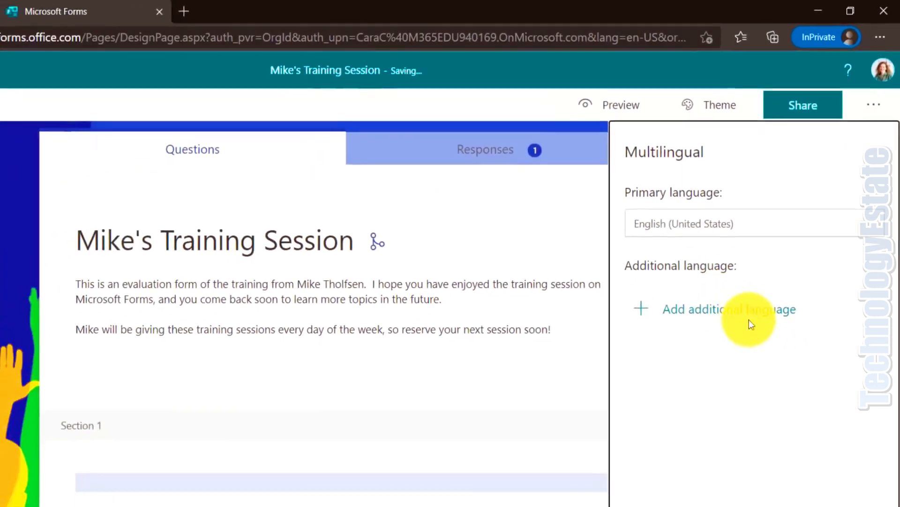
click(750, 319)
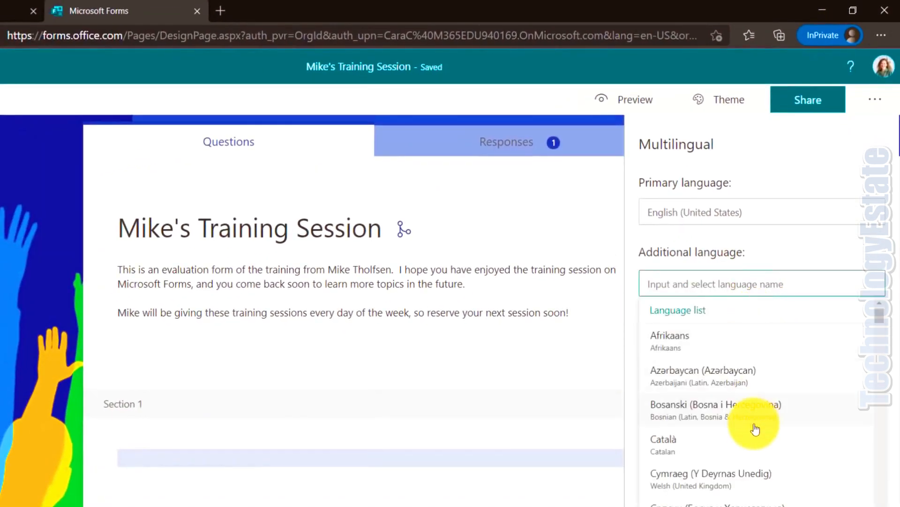
scroll(747, 451, down, 4)
scroll(753, 426, down, 3)
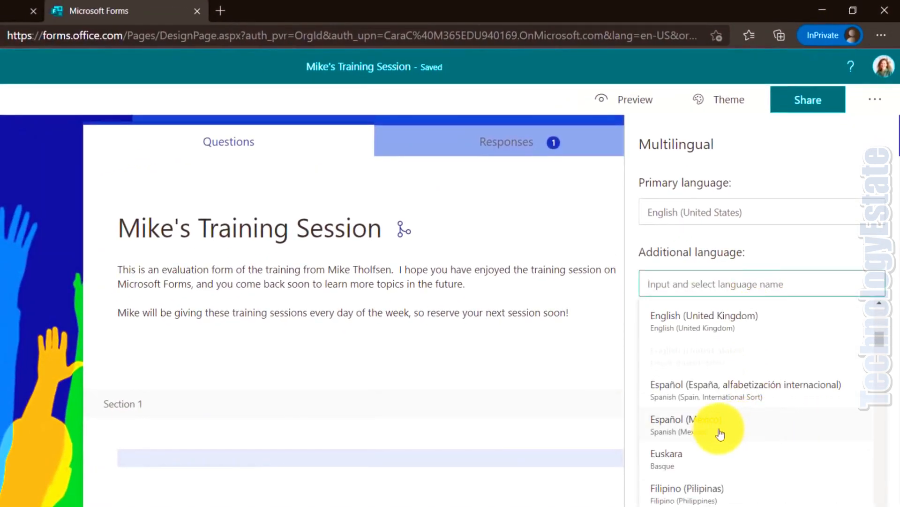
click(708, 433)
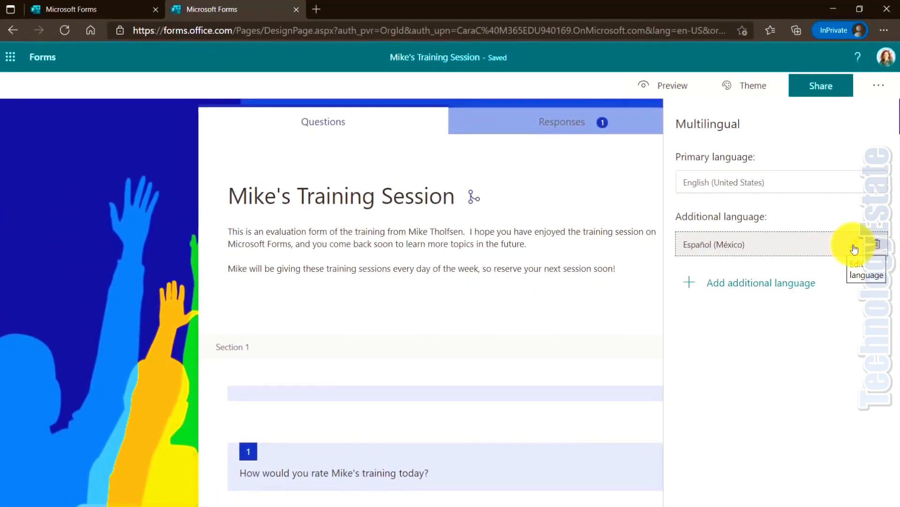
Enter Spanish translations of the form's title and description for Español (México), and return to the form
click(855, 249)
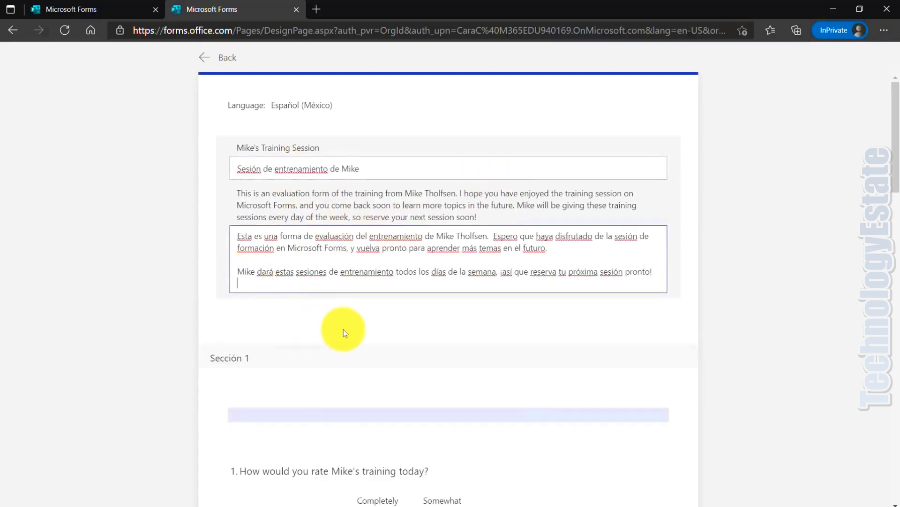
scroll(343, 329, down, 4)
scroll(343, 329, up, 4)
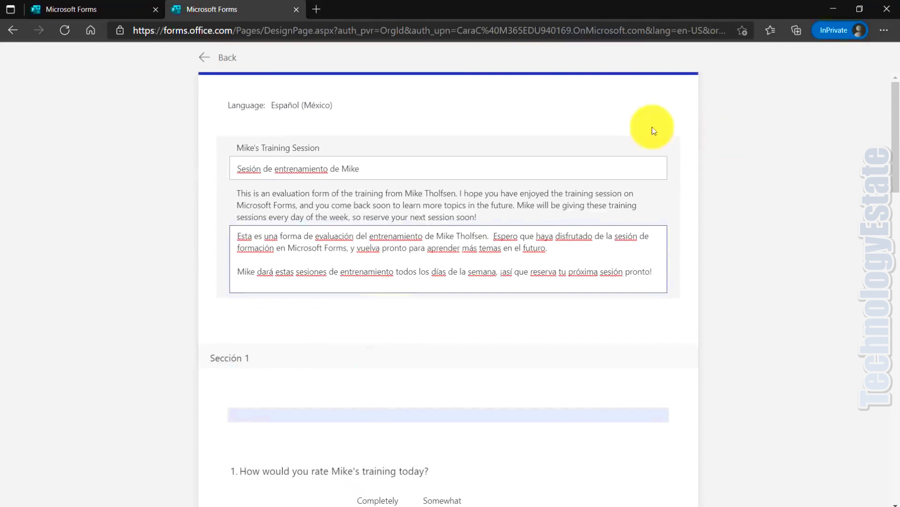
click(225, 60)
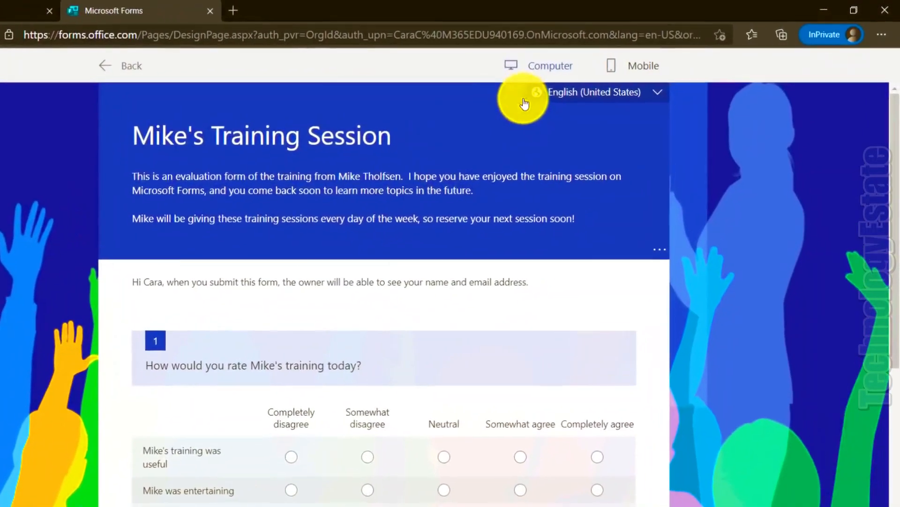
Preview the training session form in Español (México) to check the translated title and description
click(651, 97)
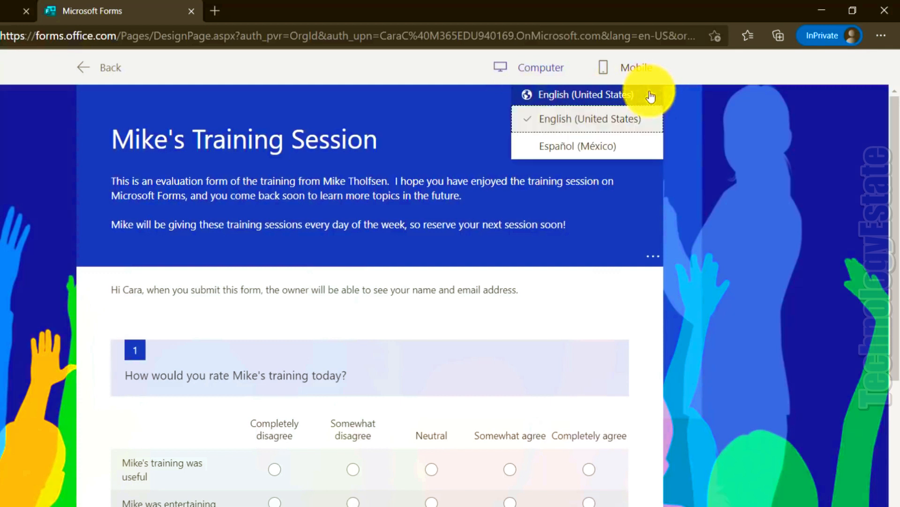
click(634, 151)
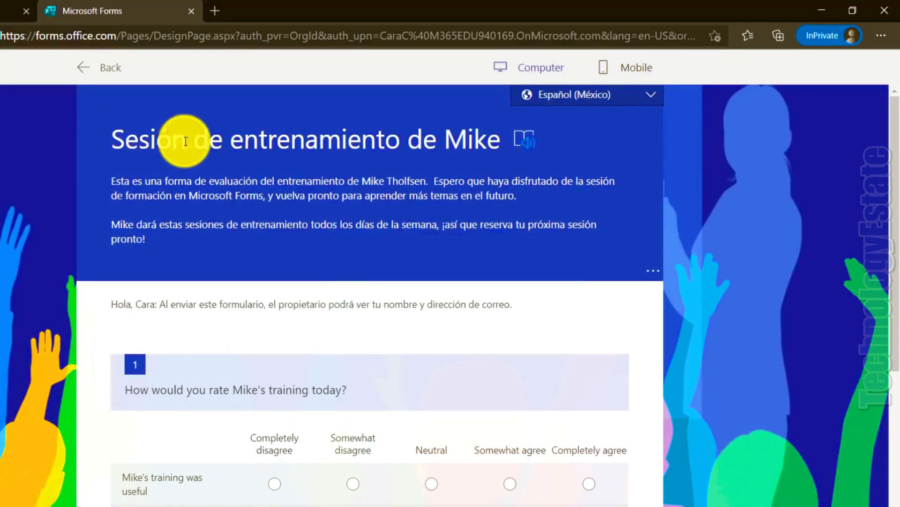
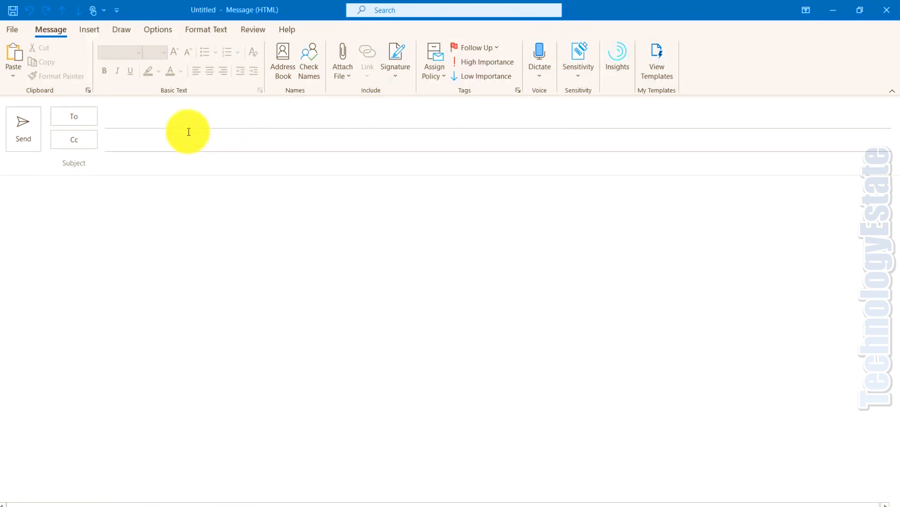
Insert a poll into a new Outlook message asking "Where did you want to go for lunch?" with options "Pizza place" and "Hamburger heaven"
click(91, 33)
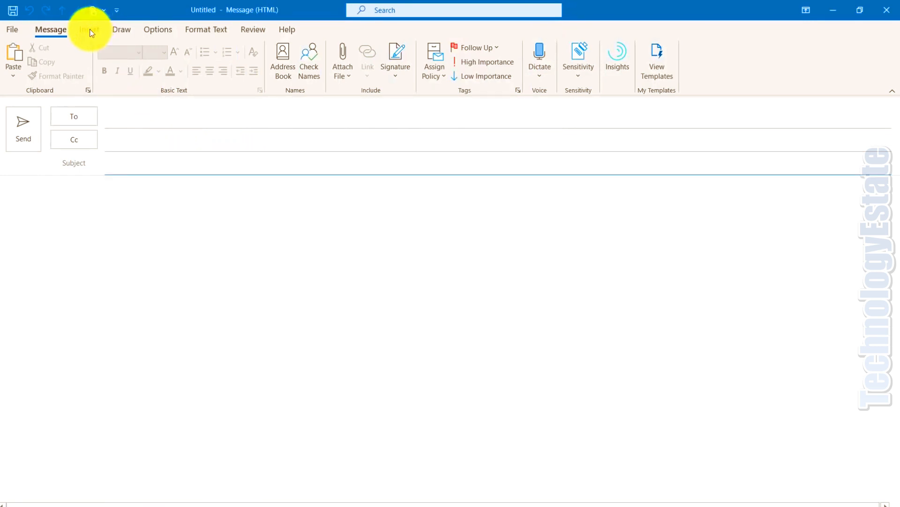
click(91, 32)
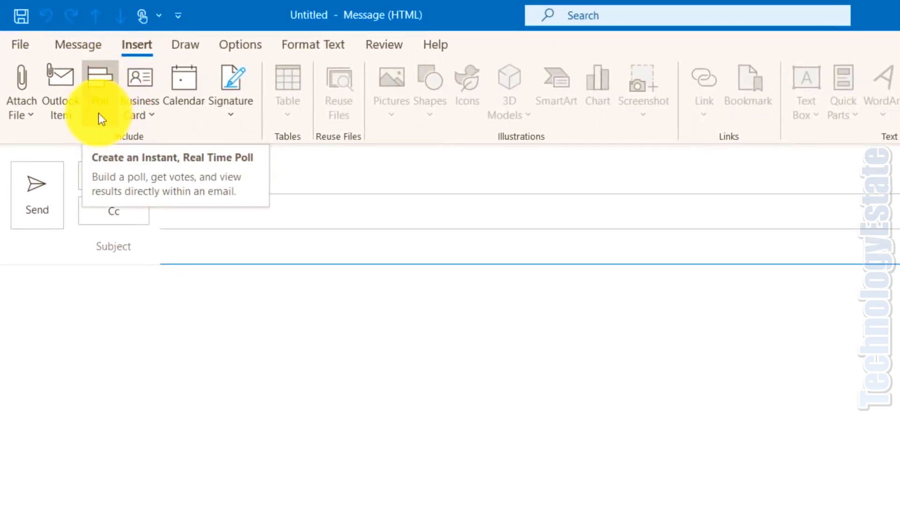
click(99, 114)
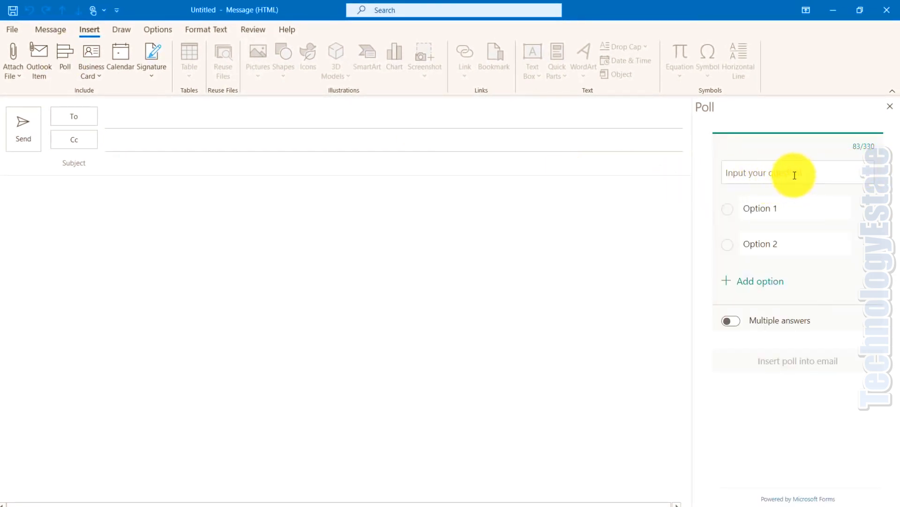
text(Where )
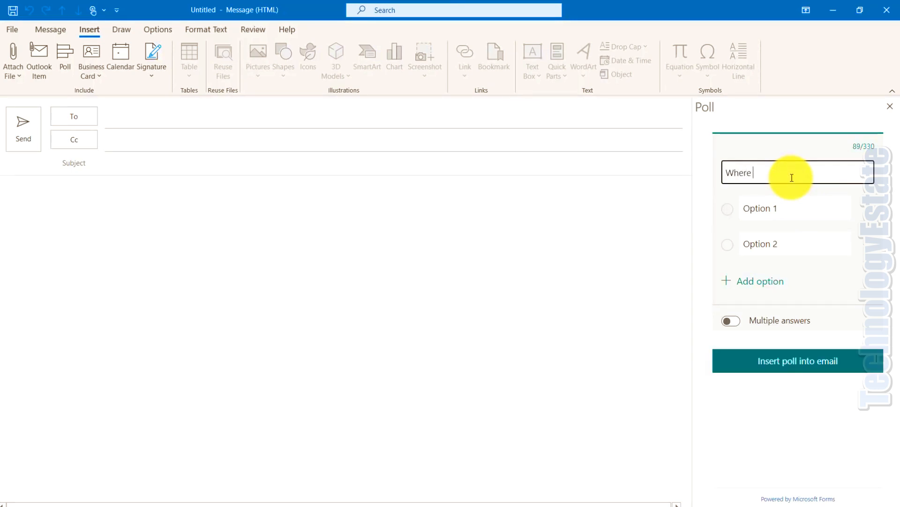
text(did you want to go for lunch?)
click(771, 210)
text(Pizza place)
key(Tab)
text(Hamburger heaven)
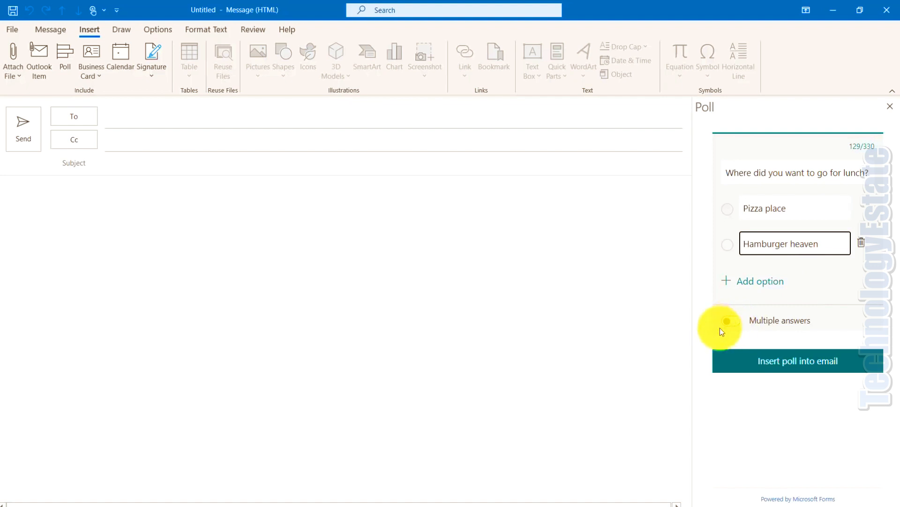
click(859, 362)
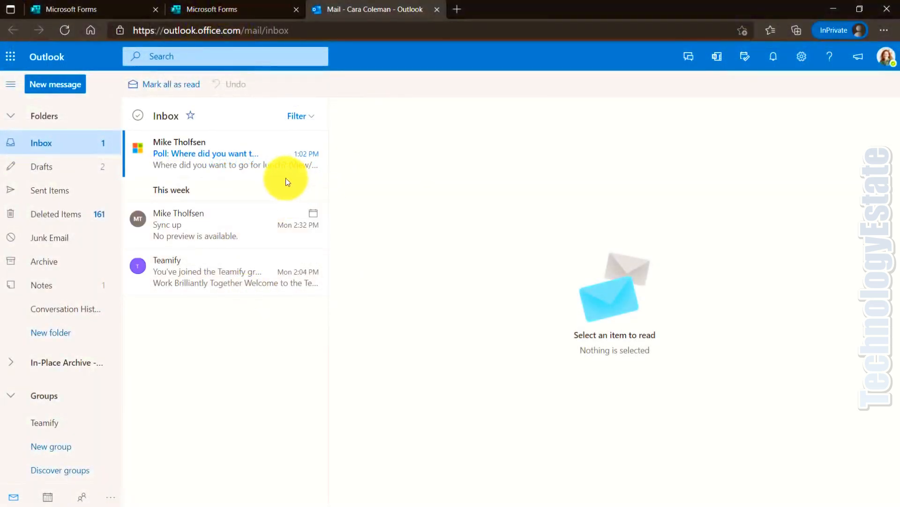
Open the lunch poll email in the recipient's Outlook, follow its browser voting link, and vote for "Pizza place"
click(232, 155)
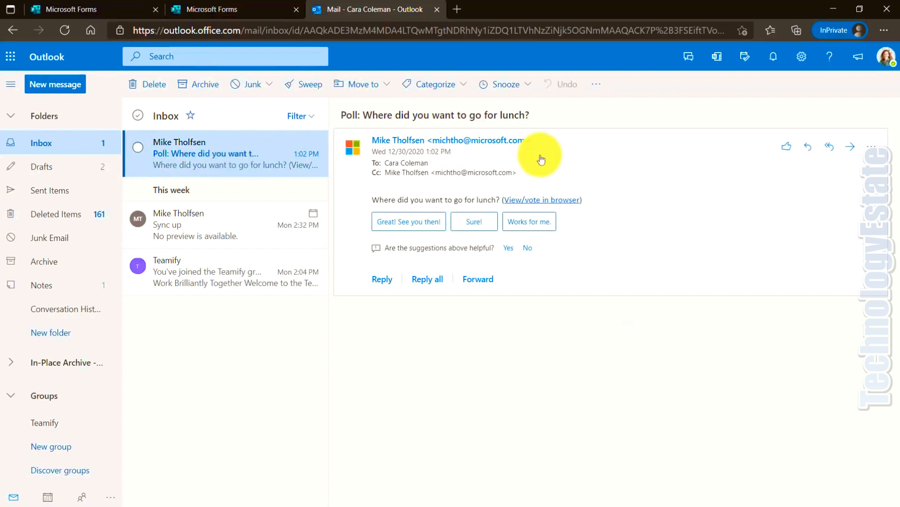
click(537, 205)
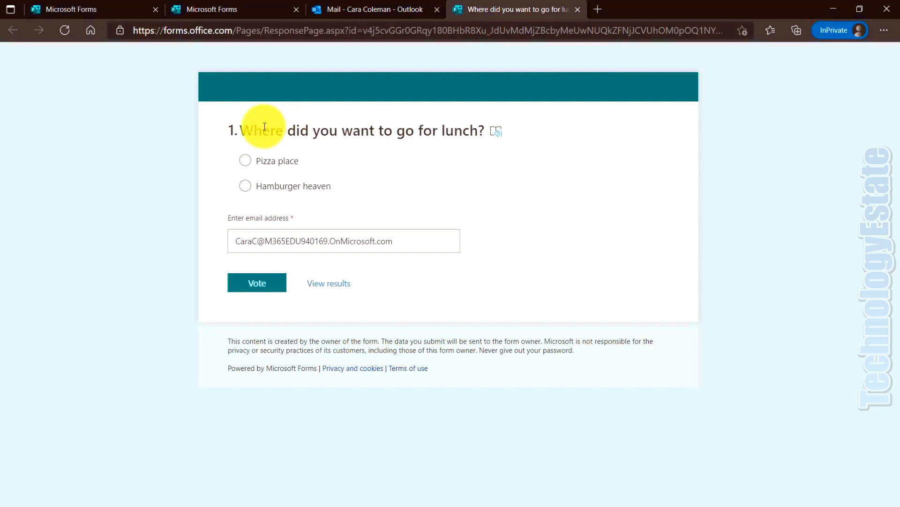
click(244, 161)
click(257, 283)
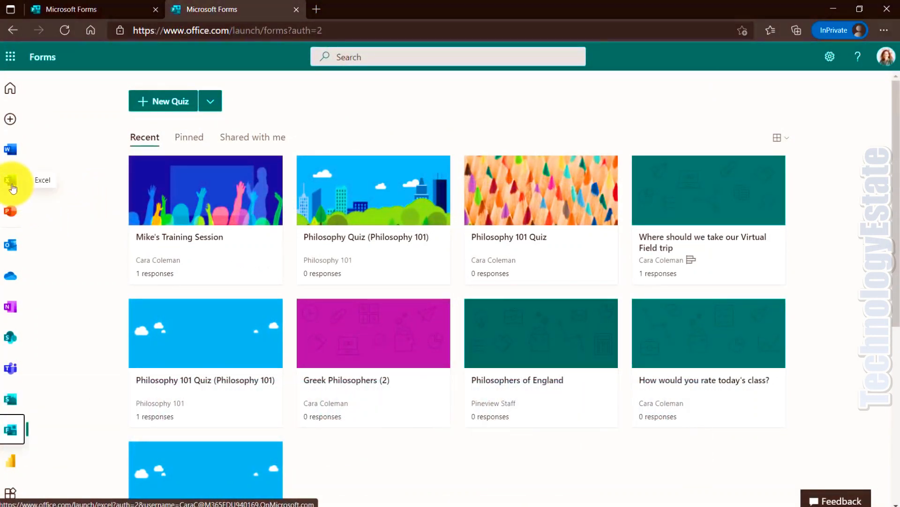
Create a blank workbook in Excel for the web and insert a new form into it
click(13, 188)
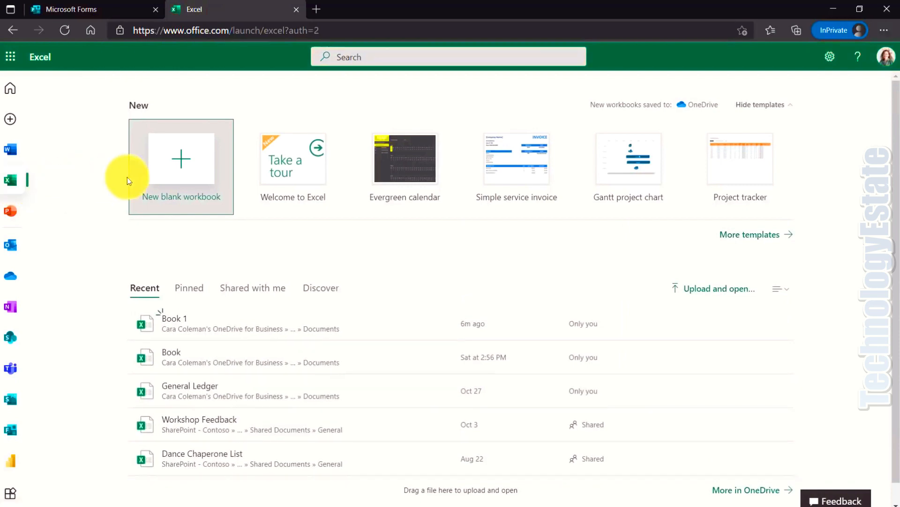
click(173, 170)
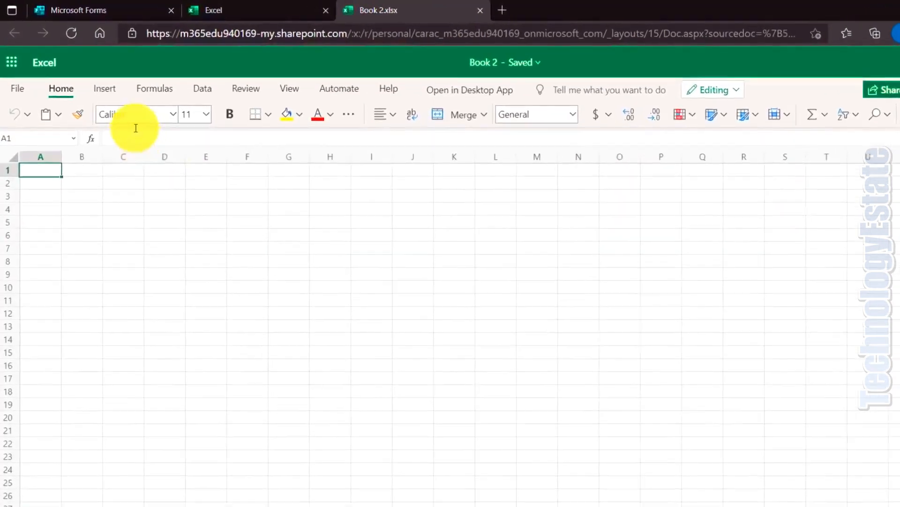
click(162, 133)
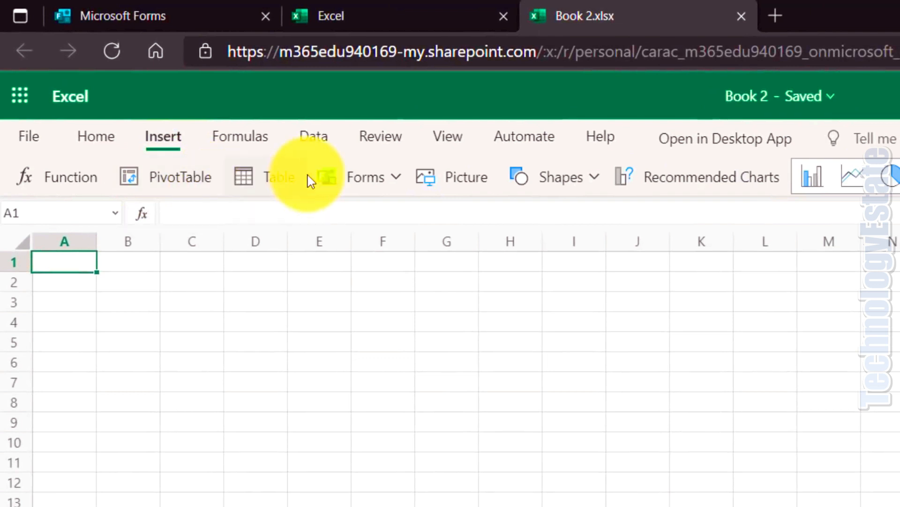
click(395, 186)
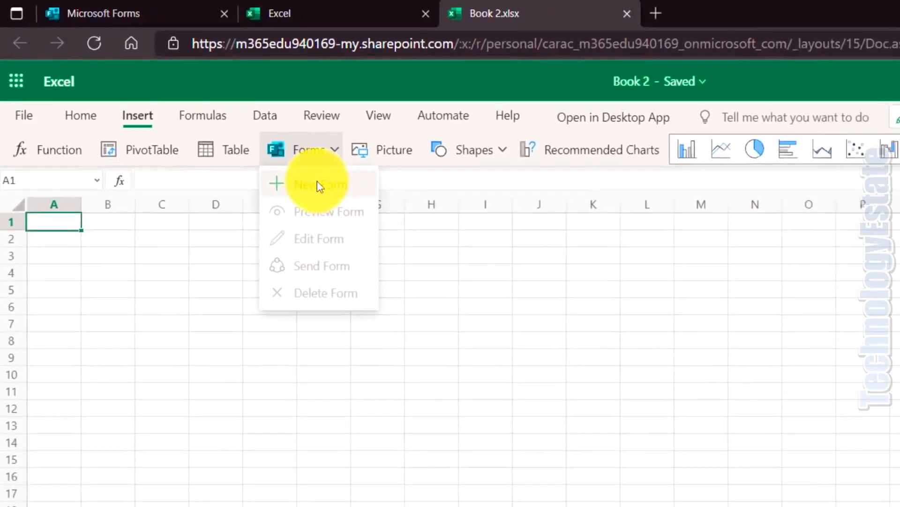
click(318, 186)
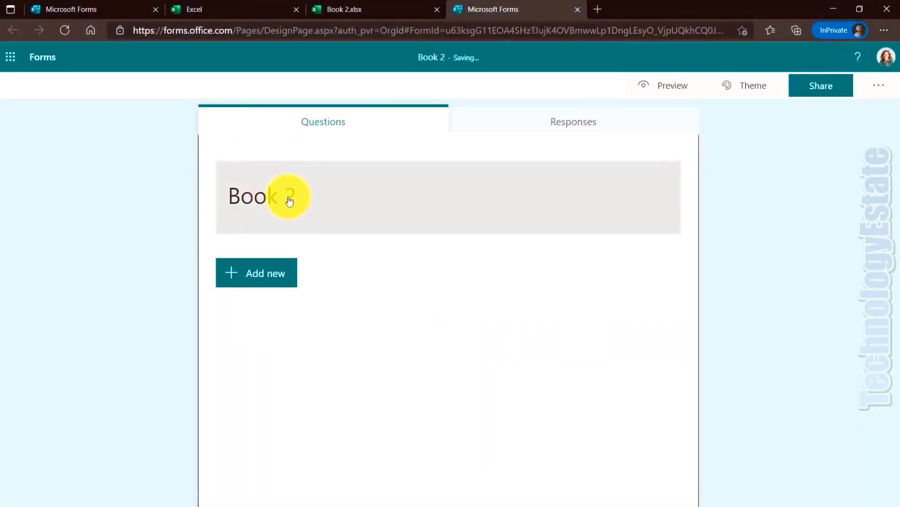
Title the form "Survey", describe it as "This is a survey to fill out", and add name, favorite color and experience rating questions
click(289, 201)
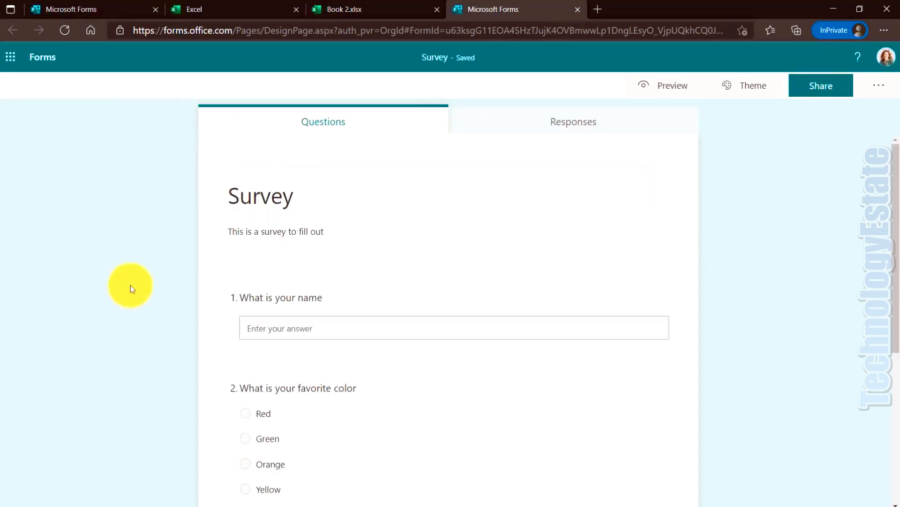
scroll(375, 291, down, 5)
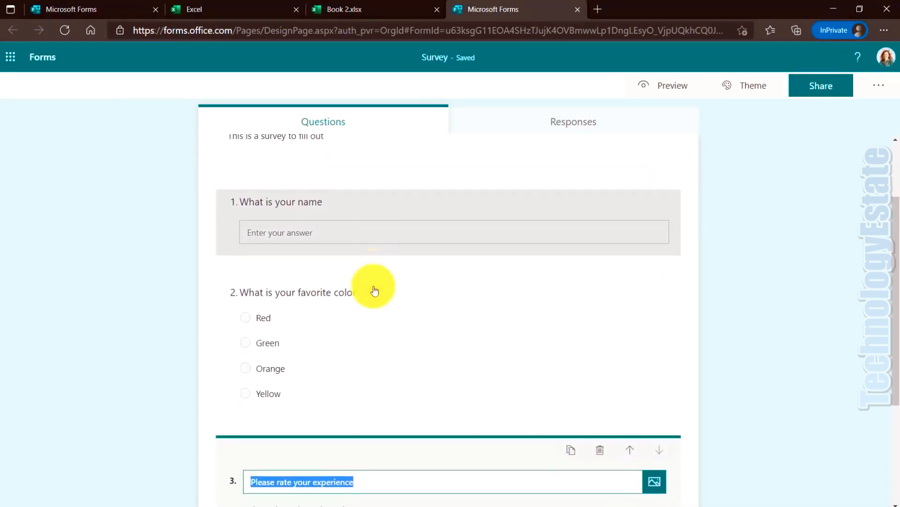
scroll(374, 291, up, 5)
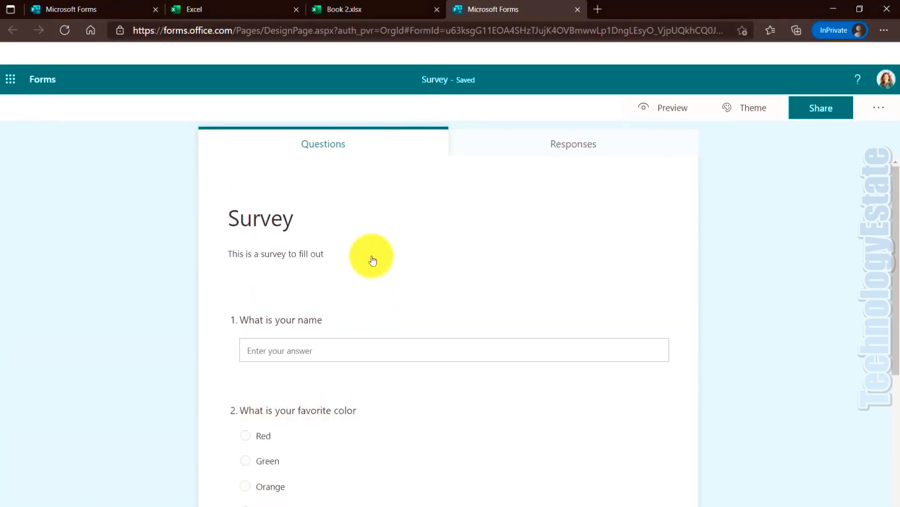
Switch to the Book 2 workbook in Excel and examine the Form1 sheet's columns for the survey questions
click(382, 11)
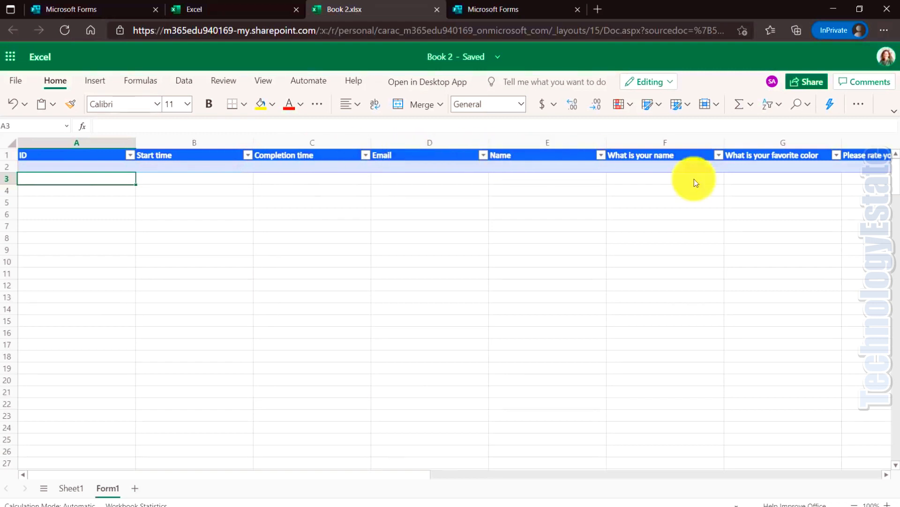
drag(383, 472, 292, 502)
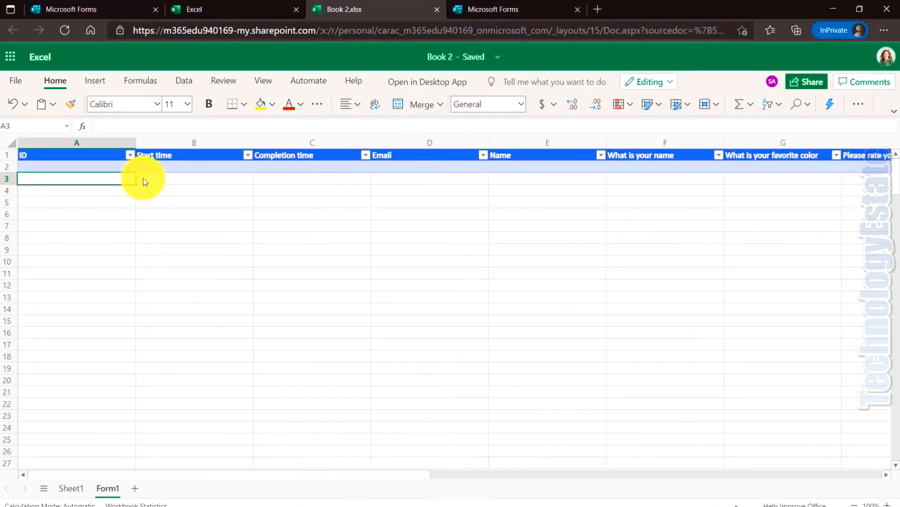
Preview the survey form, submit a response, and return to the Book 2 workbook to check the Form1 sheet
click(495, 10)
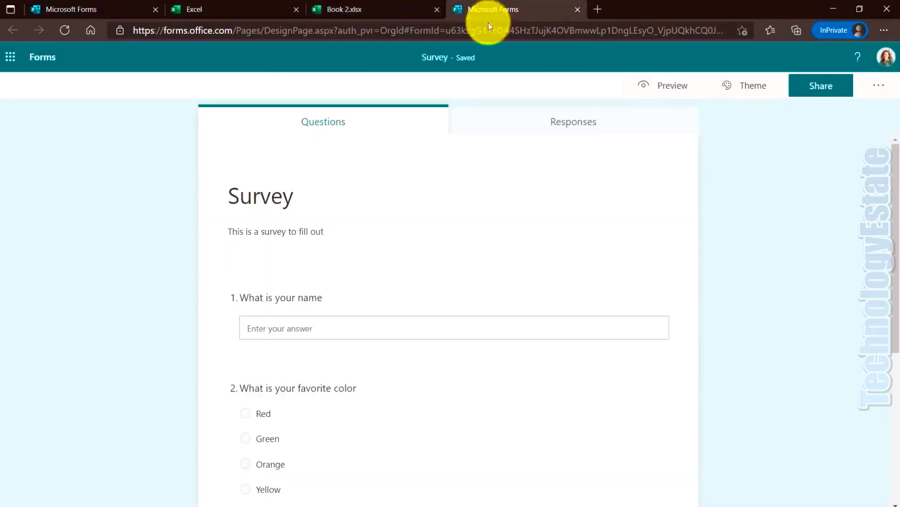
click(649, 90)
click(342, 275)
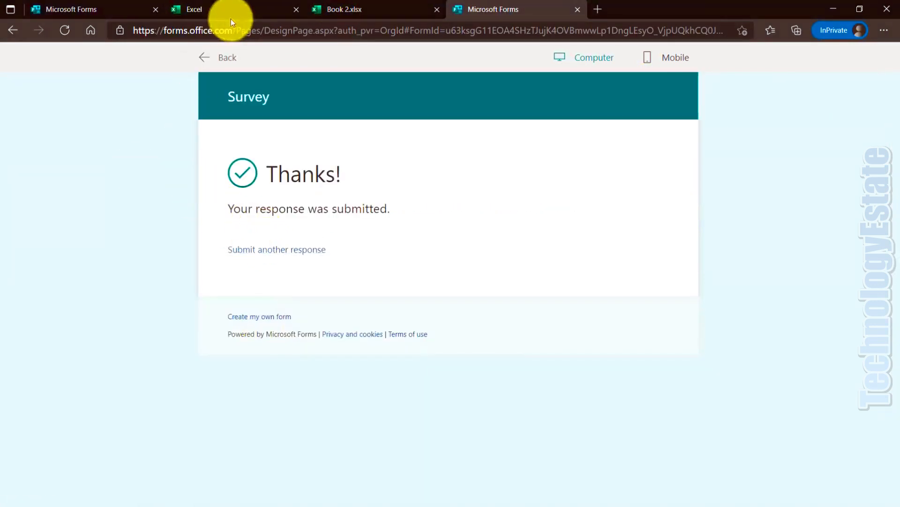
click(346, 6)
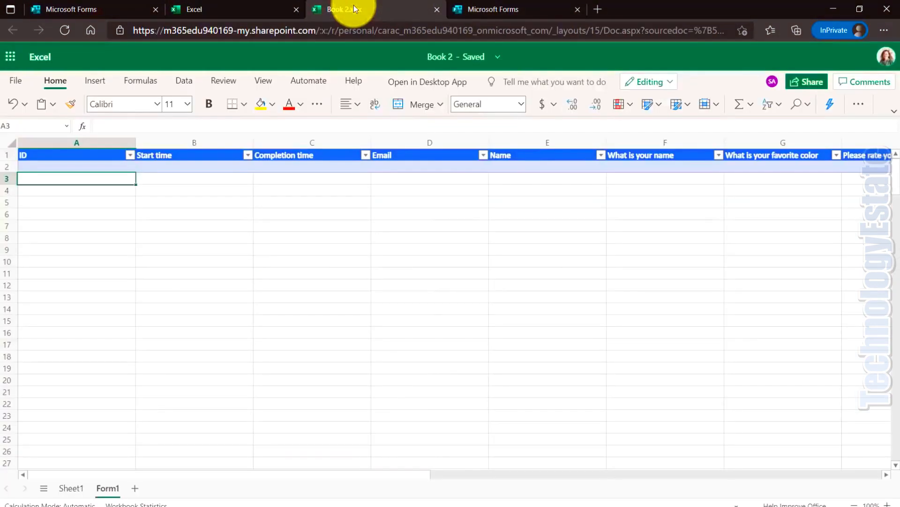
Refresh the Book 2 workbook to review the submitted survey response, and open its linked form for editing
click(64, 31)
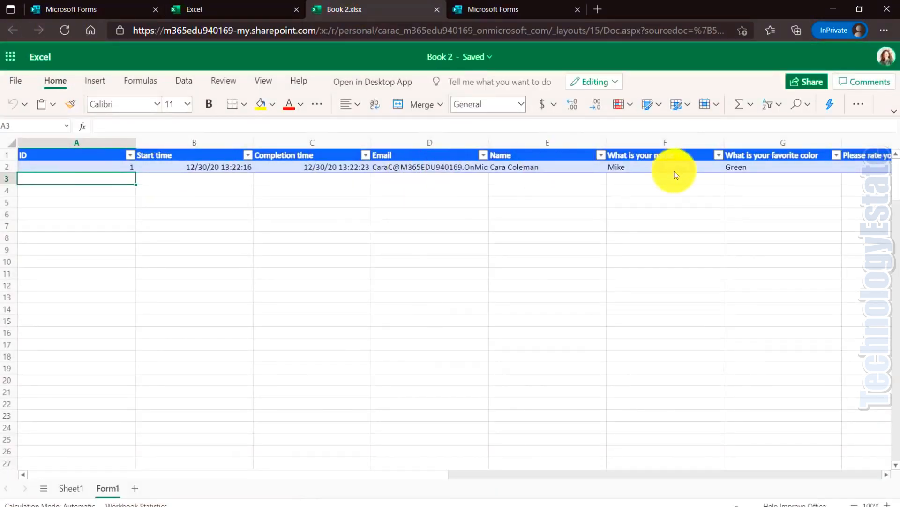
drag(381, 473, 336, 476)
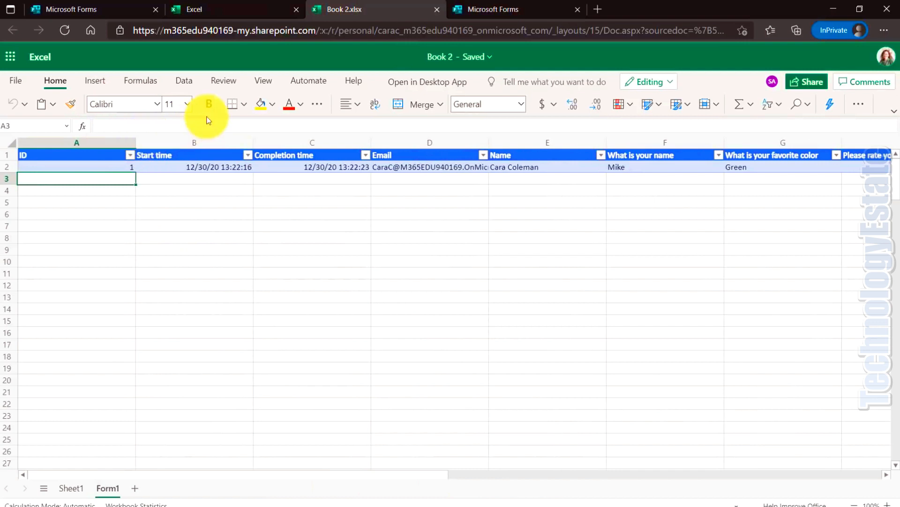
click(101, 83)
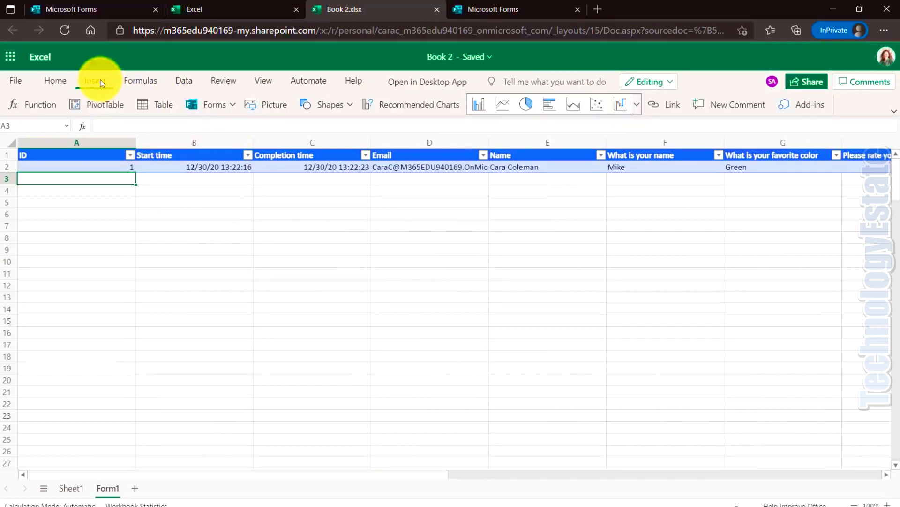
click(229, 105)
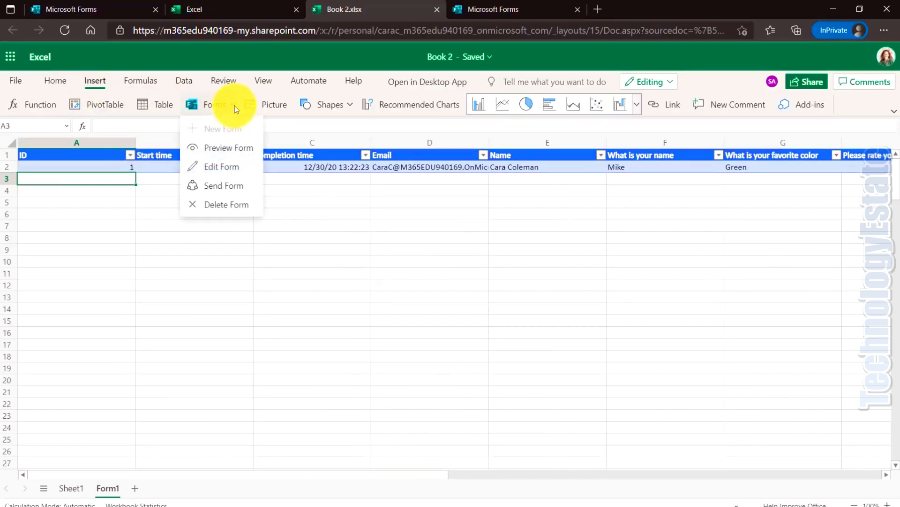
click(221, 168)
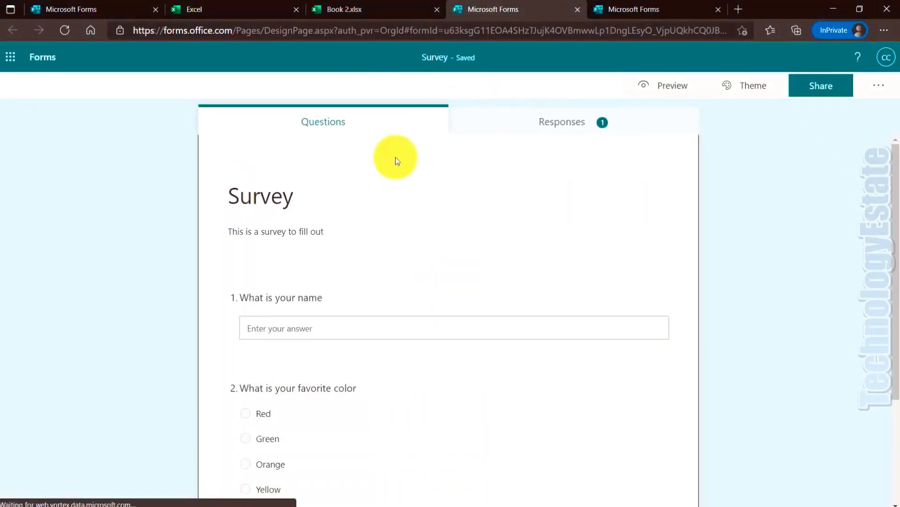
Return to the Book 2 workbook, open the sharing options of its linked form, and copy the response link
click(374, 12)
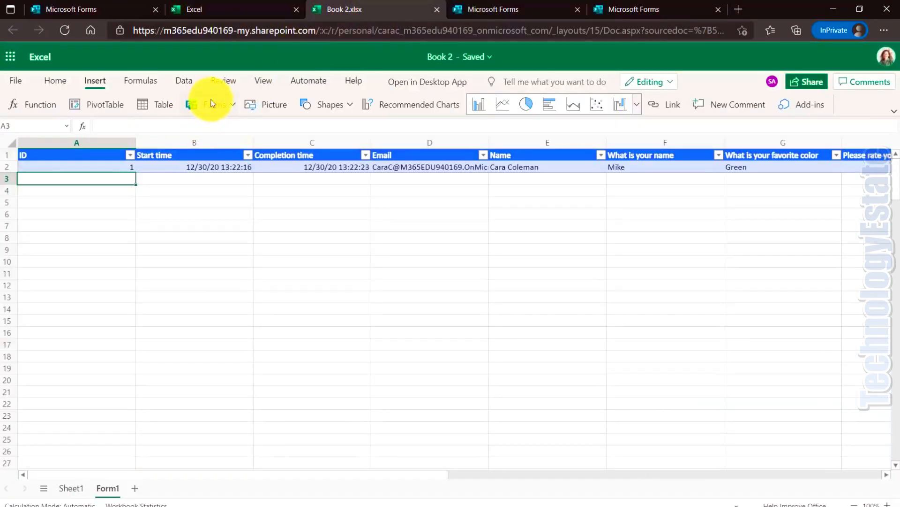
click(232, 106)
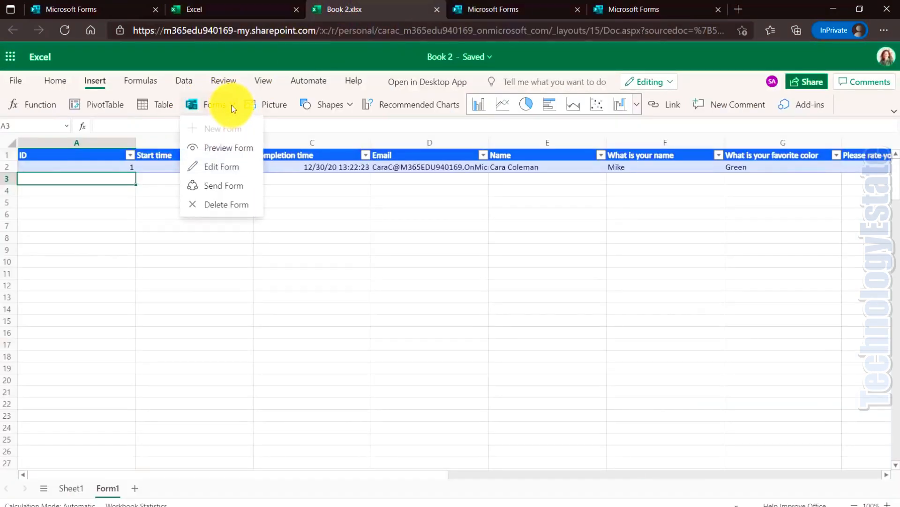
click(226, 187)
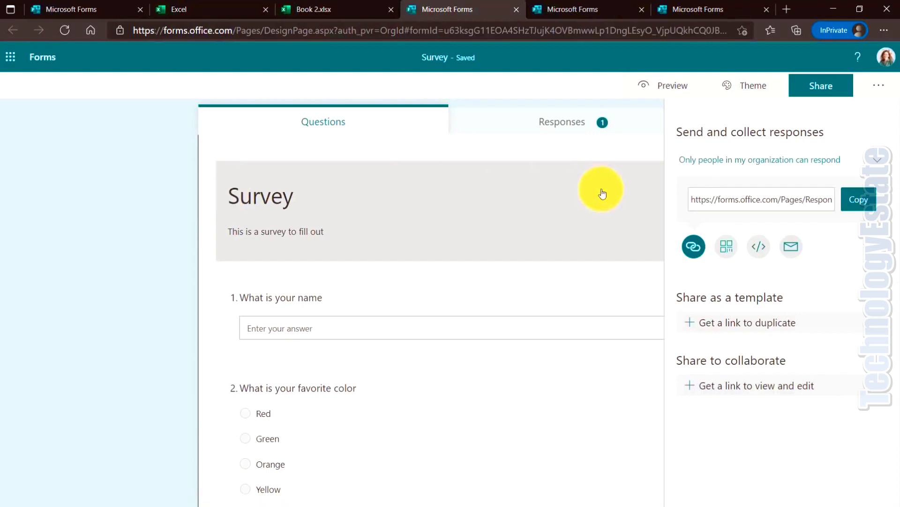
click(856, 200)
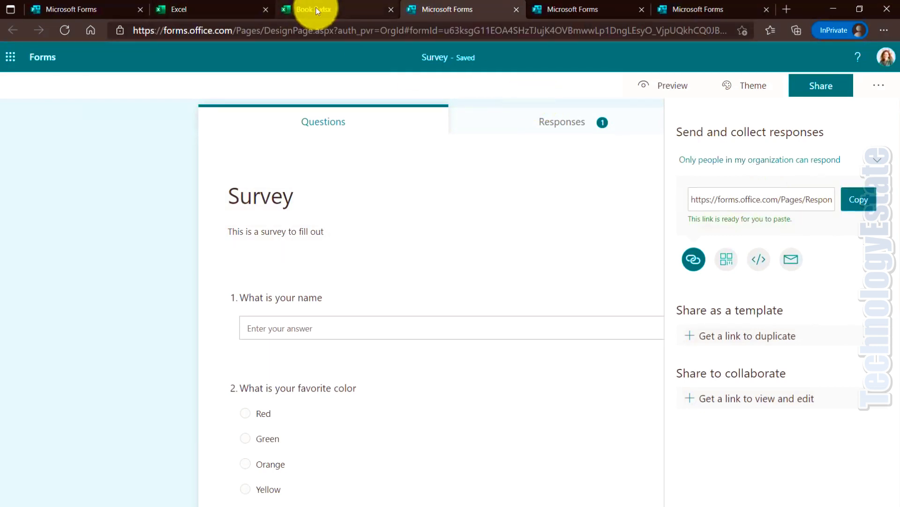
click(317, 10)
click(235, 106)
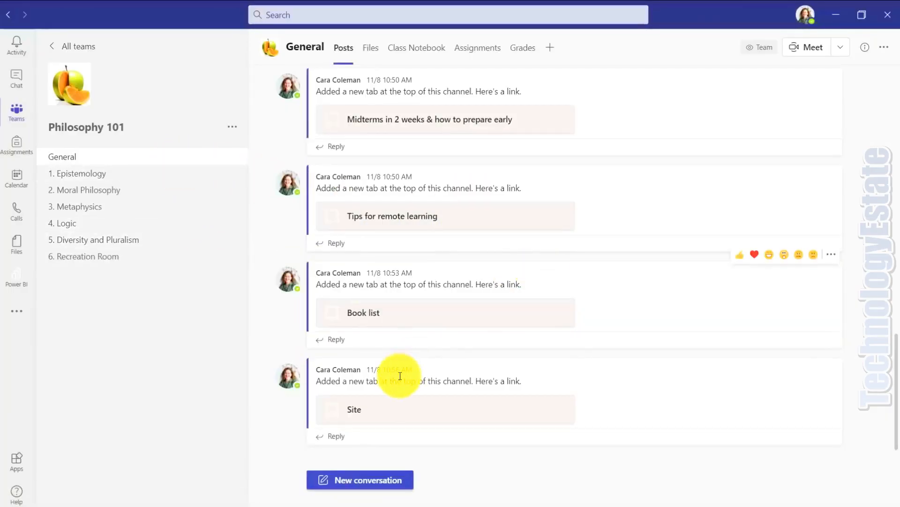
Switch to Microsoft Teams and start a Forms poll in a new conversation in the General channel of Philosophy 101
click(359, 478)
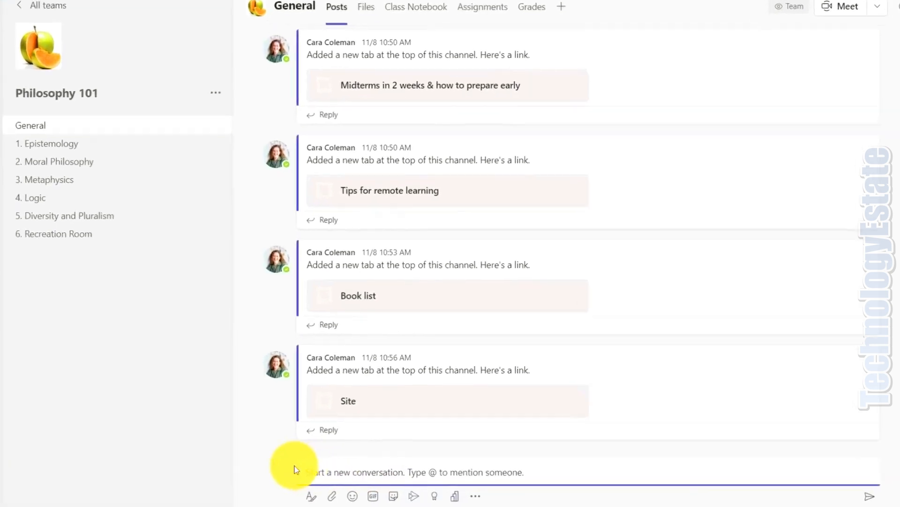
click(497, 492)
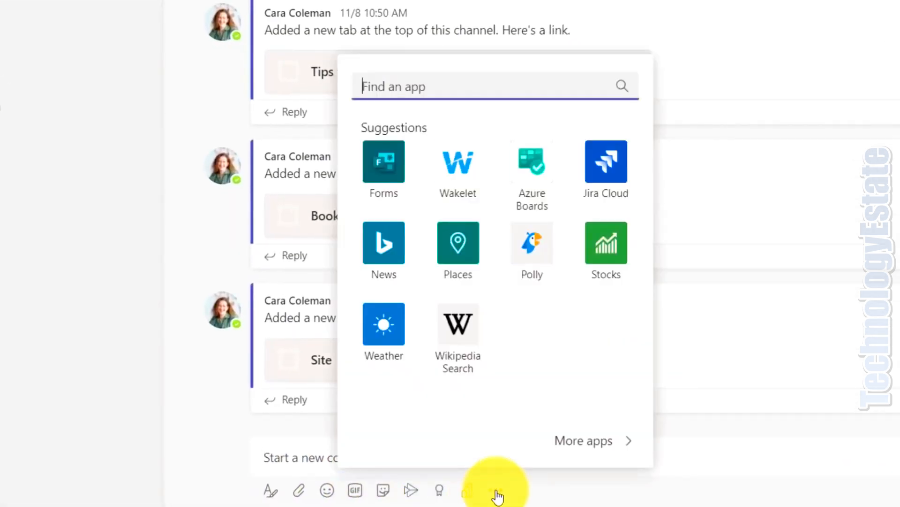
click(391, 178)
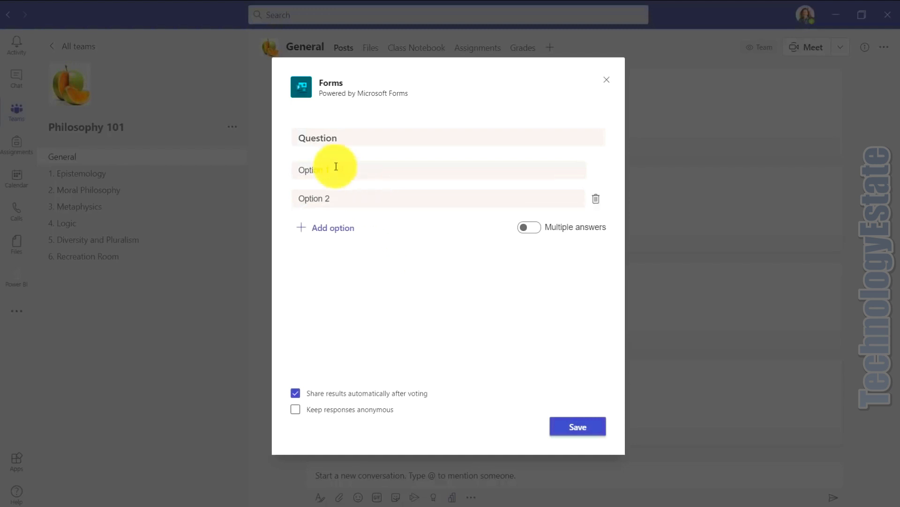
Send the poll "What is your favorite color?" with options Red, Blue and Green, sharing results automatically, and select Blue as the answer
click(336, 134)
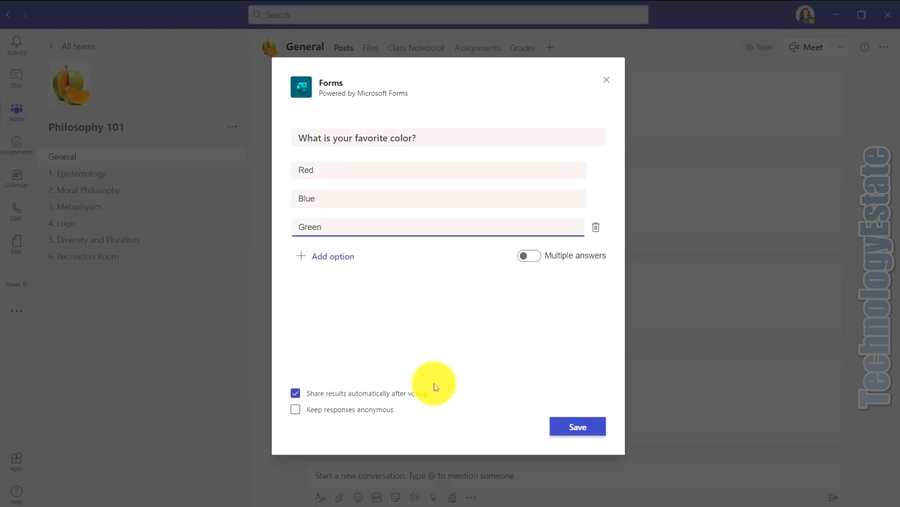
click(296, 393)
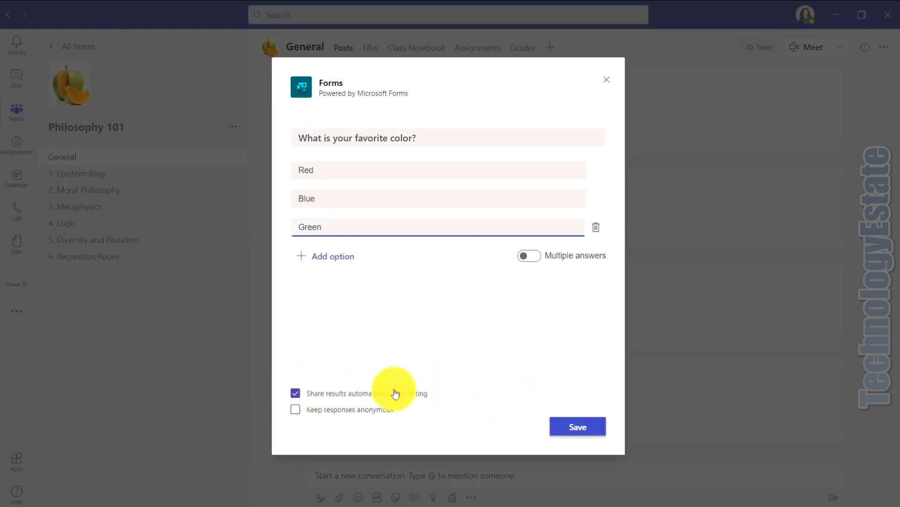
click(572, 427)
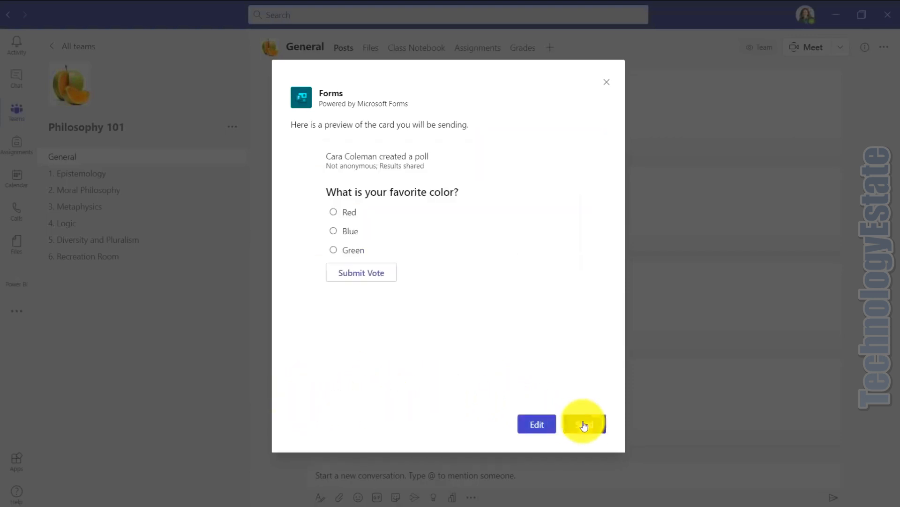
click(589, 425)
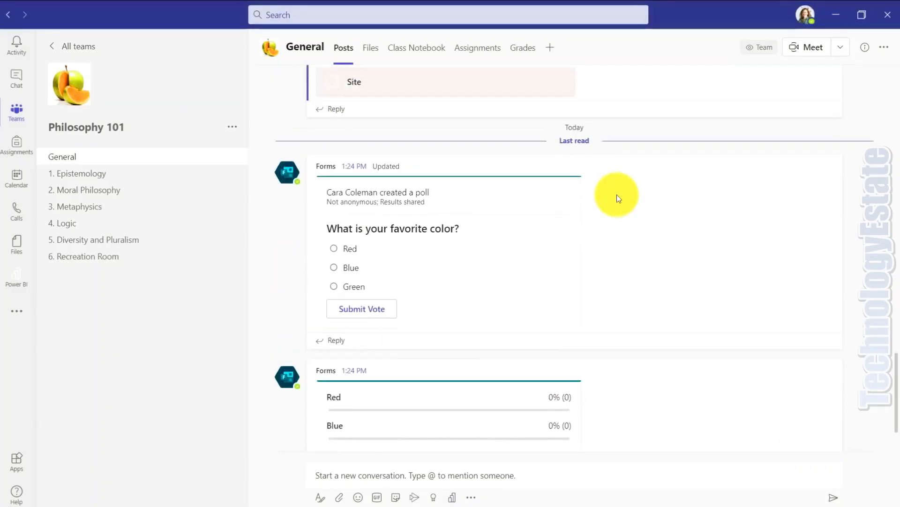
click(335, 268)
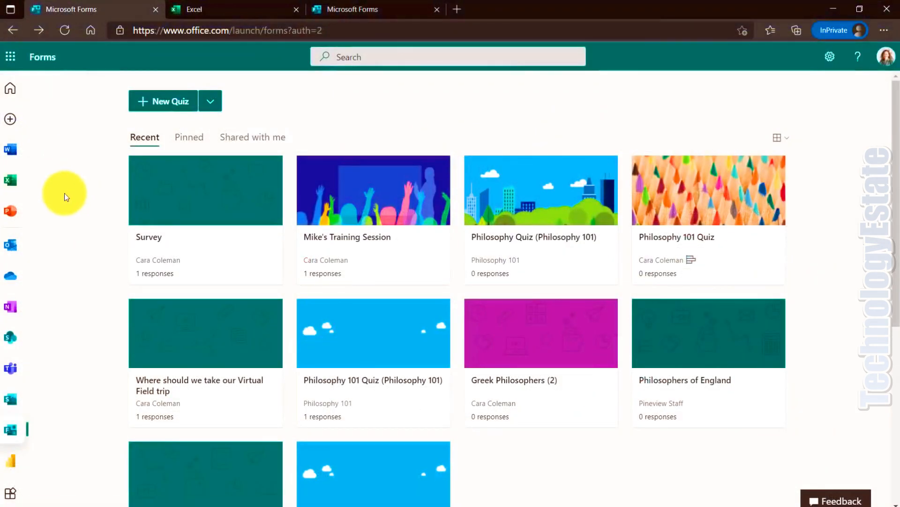
click(185, 202)
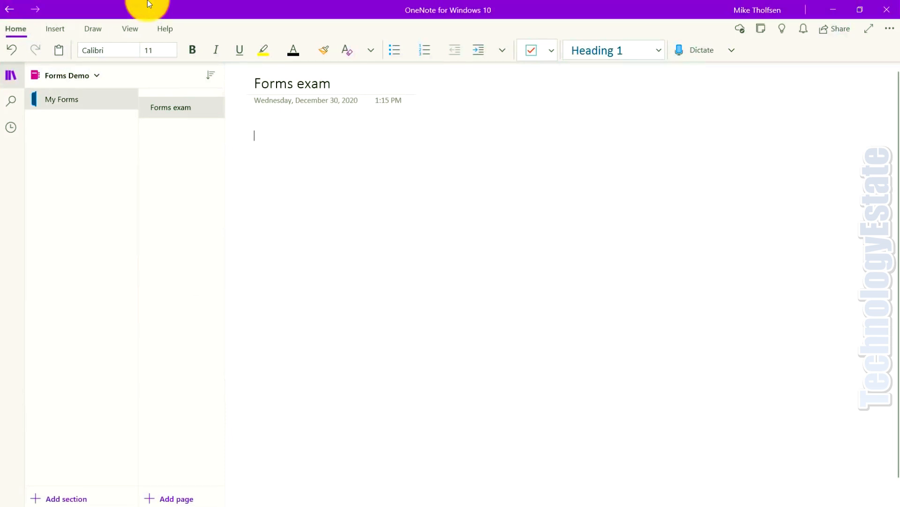
Switch to OneNote, browse the available forms, and insert "Where should we eat for lunch?" into the Forms exam page
click(52, 29)
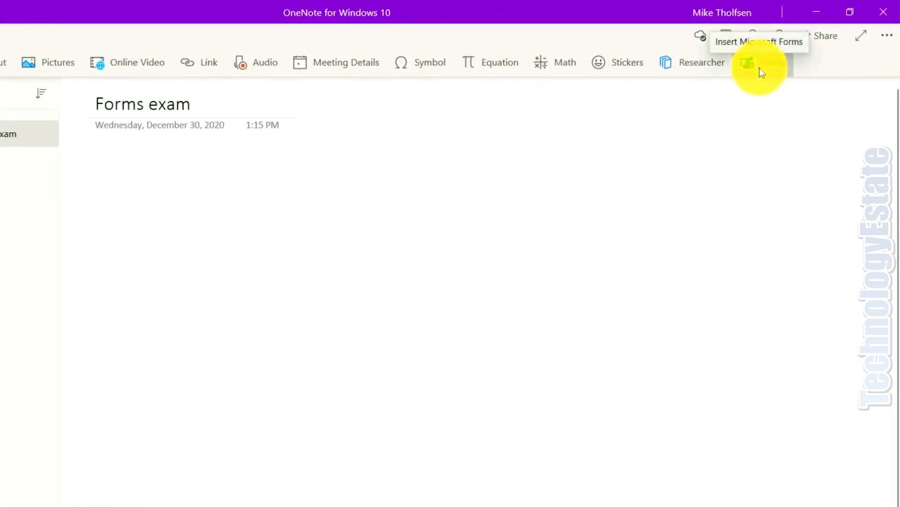
click(759, 68)
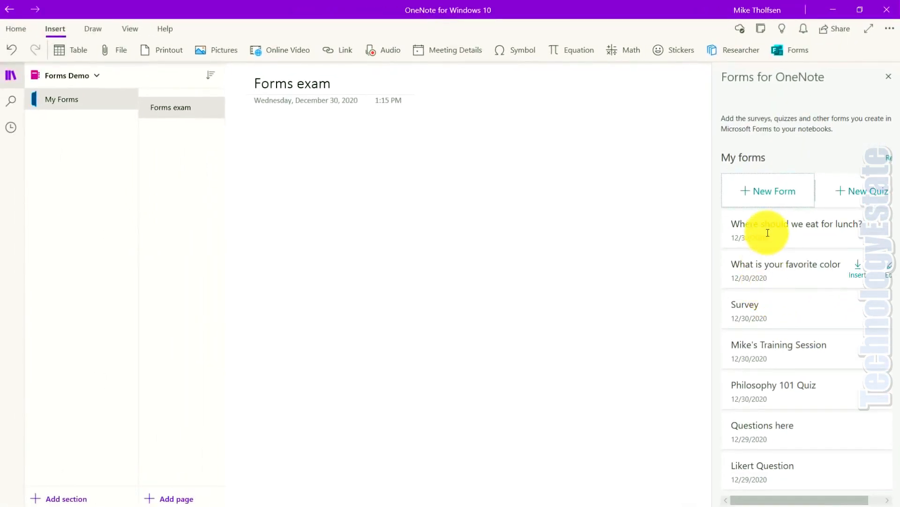
scroll(781, 353, down, 1)
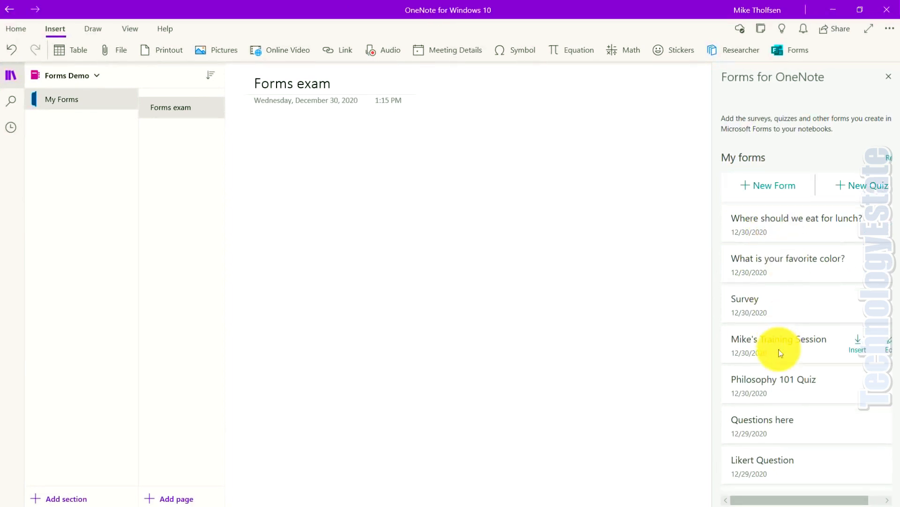
scroll(780, 353, down, 4)
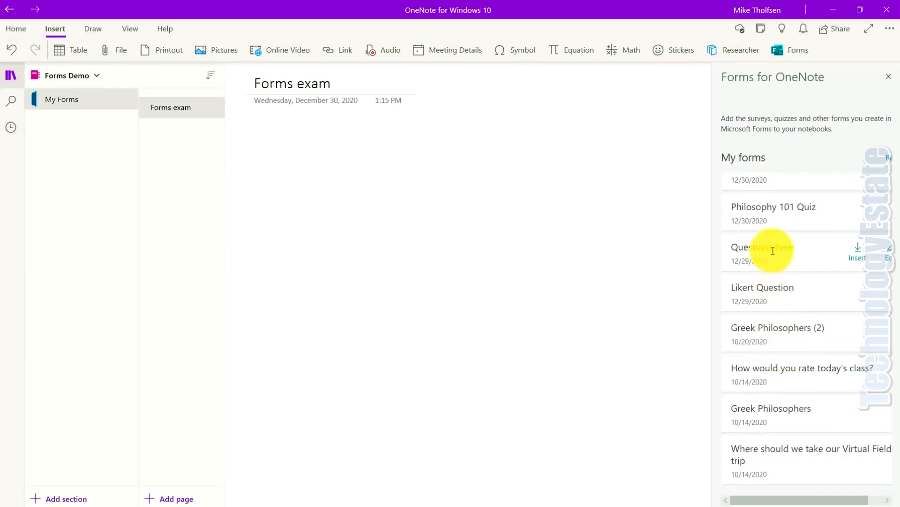
scroll(773, 250, up, 4)
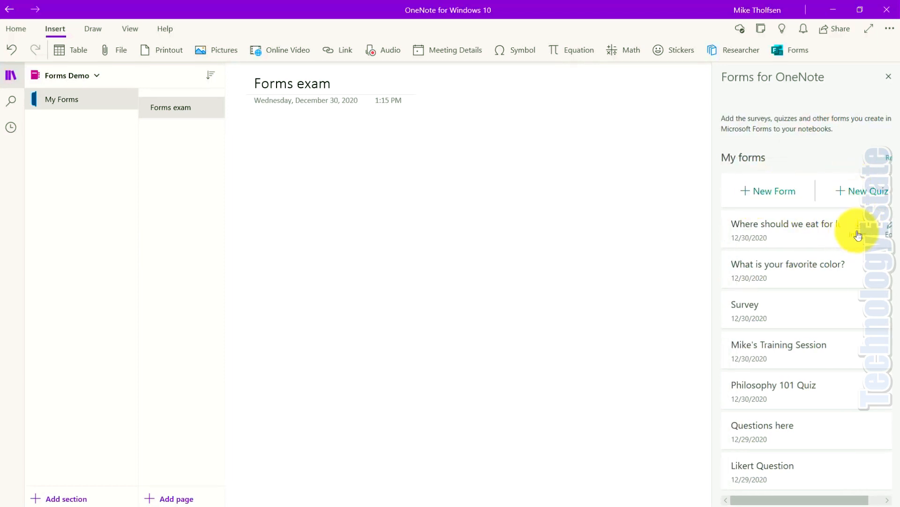
click(862, 233)
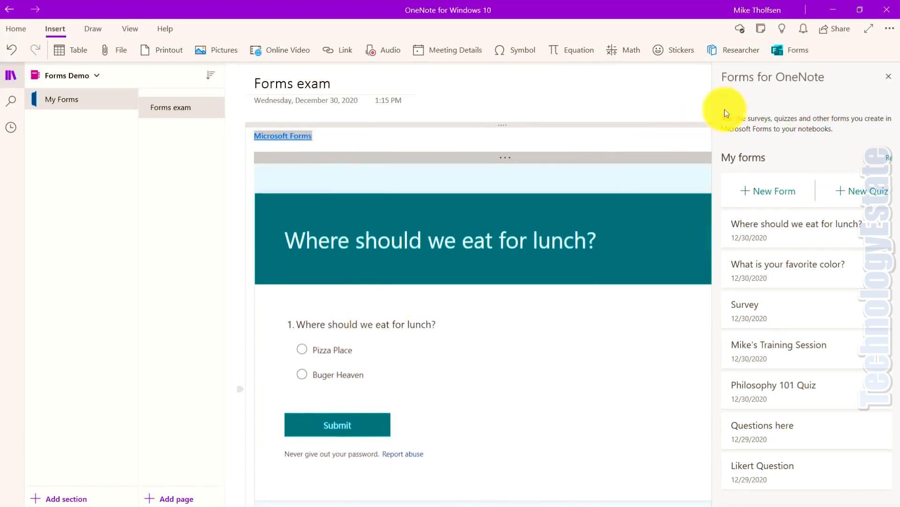
click(892, 79)
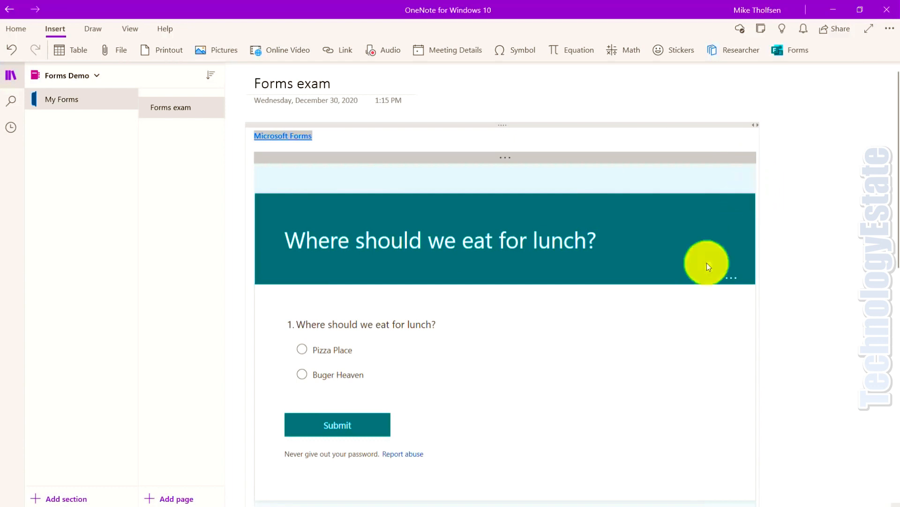
Enable Immersive Reader on the embedded lunch form, view its question in the reader, and return to the form
click(732, 280)
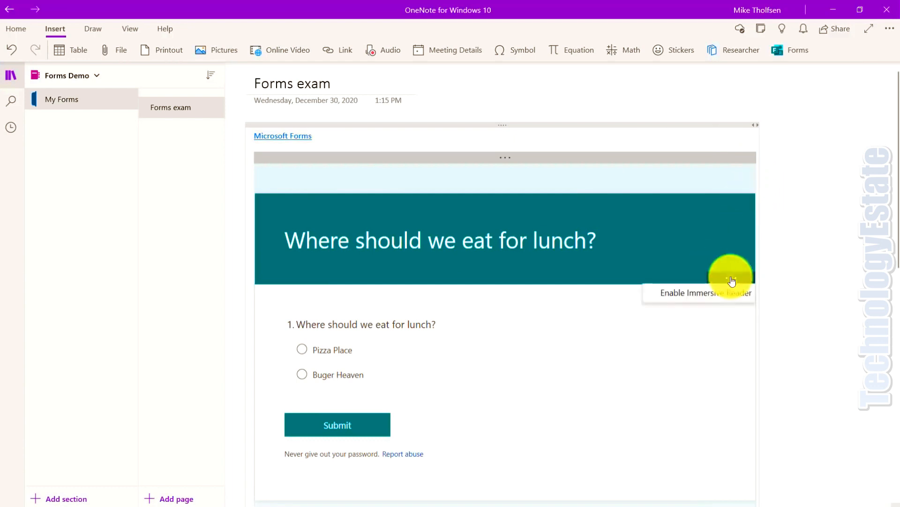
click(707, 294)
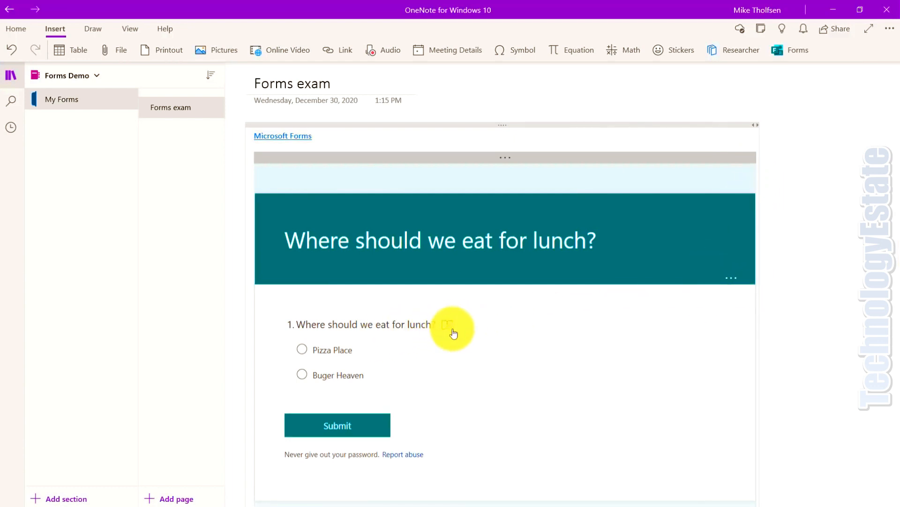
click(448, 325)
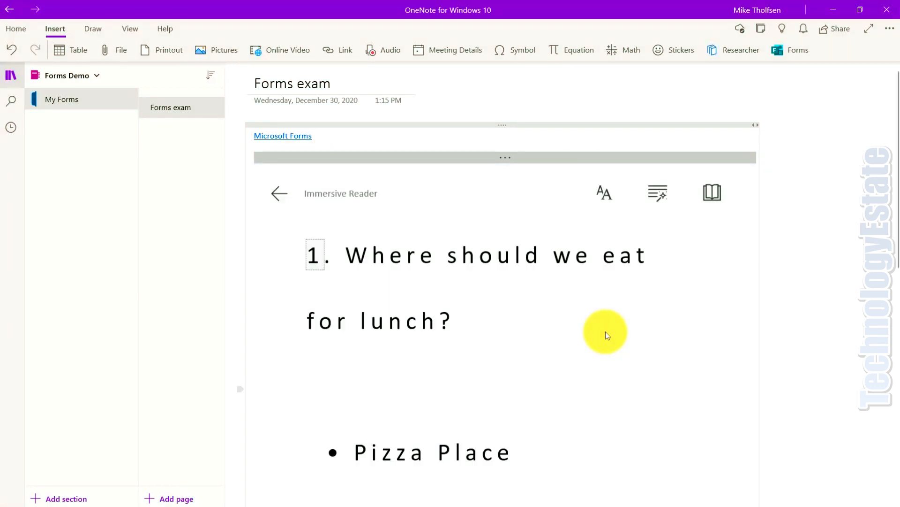
click(279, 193)
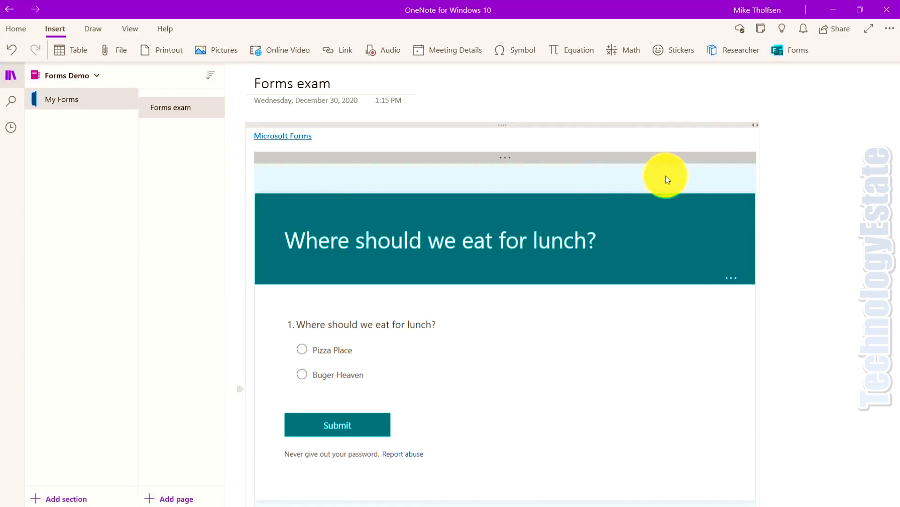
Replace the embedded lunch form on the Forms exam page with the Philosophy 101 Quiz and look through its questions
click(793, 51)
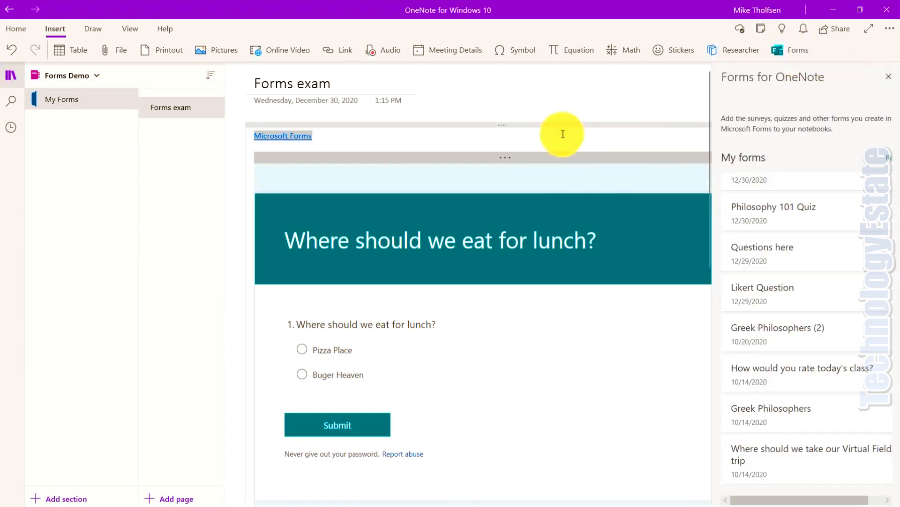
click(506, 126)
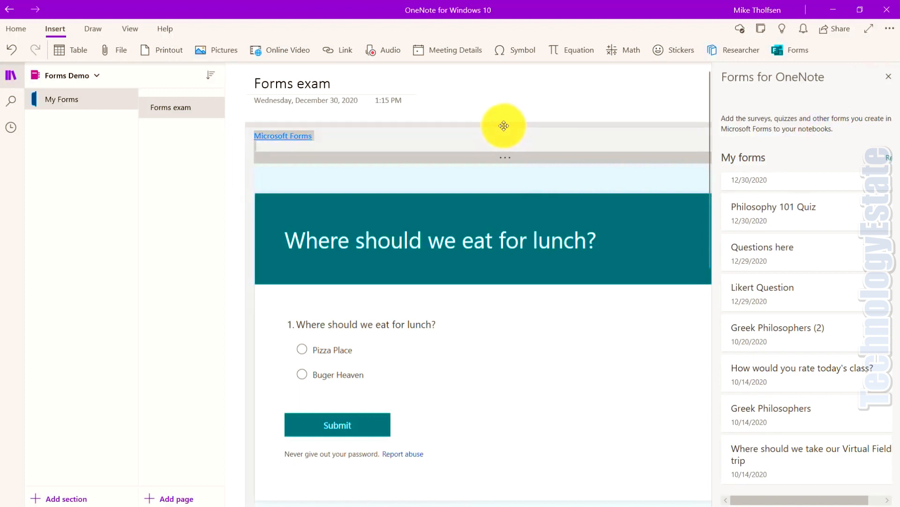
key(Delete)
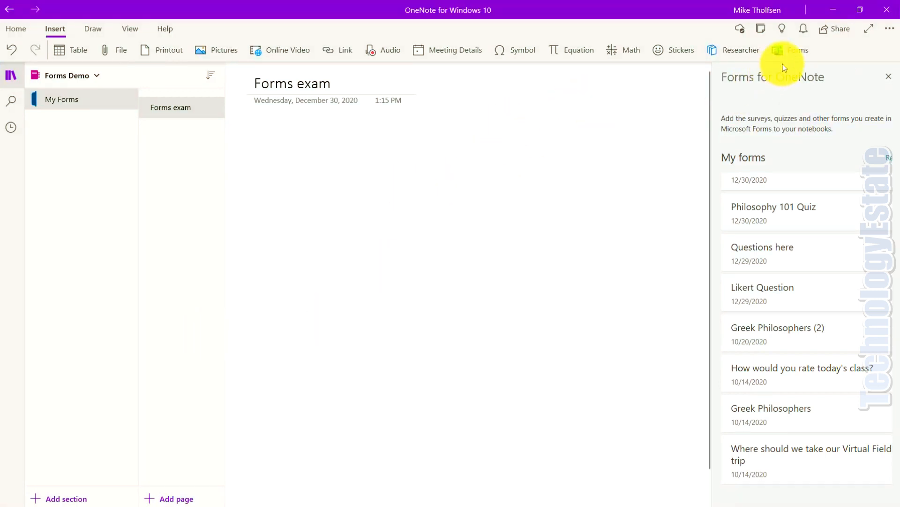
click(774, 209)
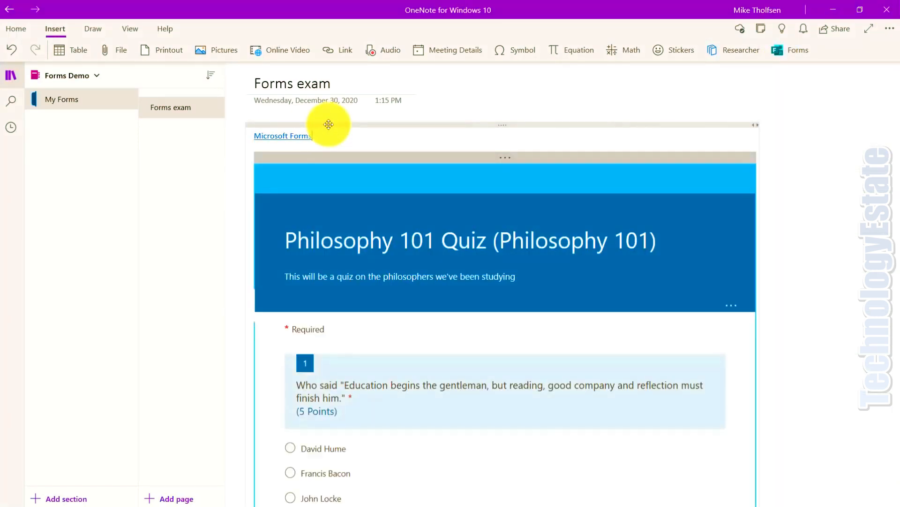
scroll(808, 255, down, 2)
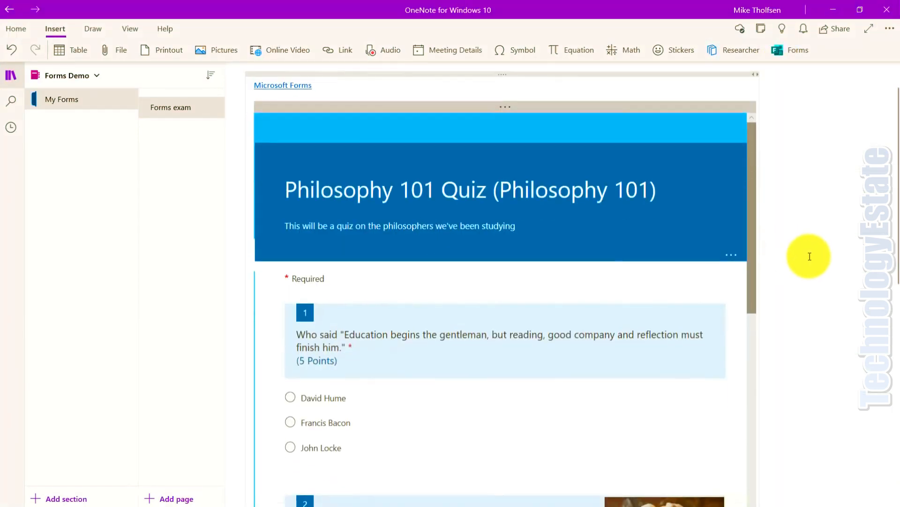
scroll(558, 278, down, 10)
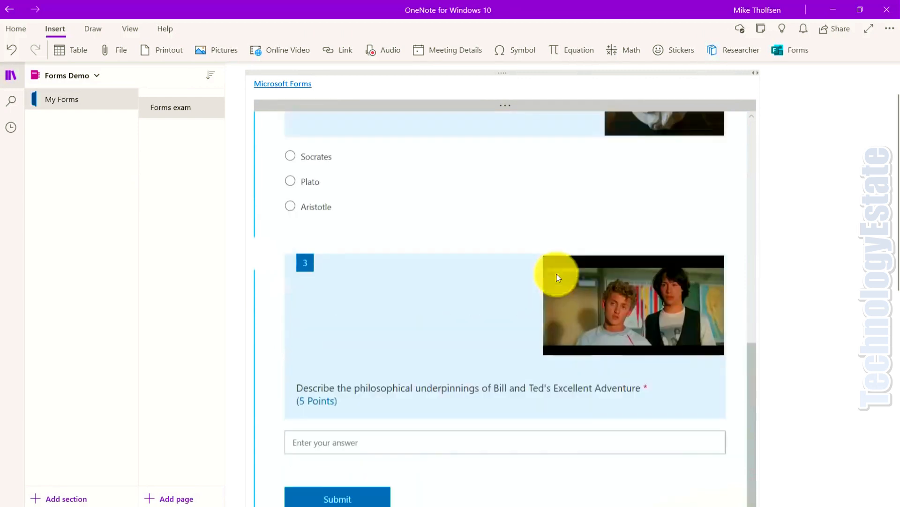
scroll(558, 278, up, 10)
scroll(873, 193, up, 2)
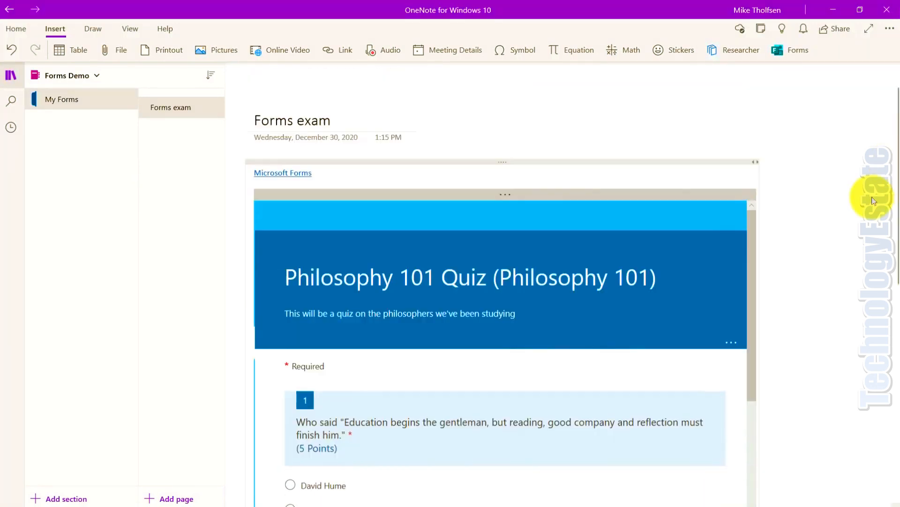